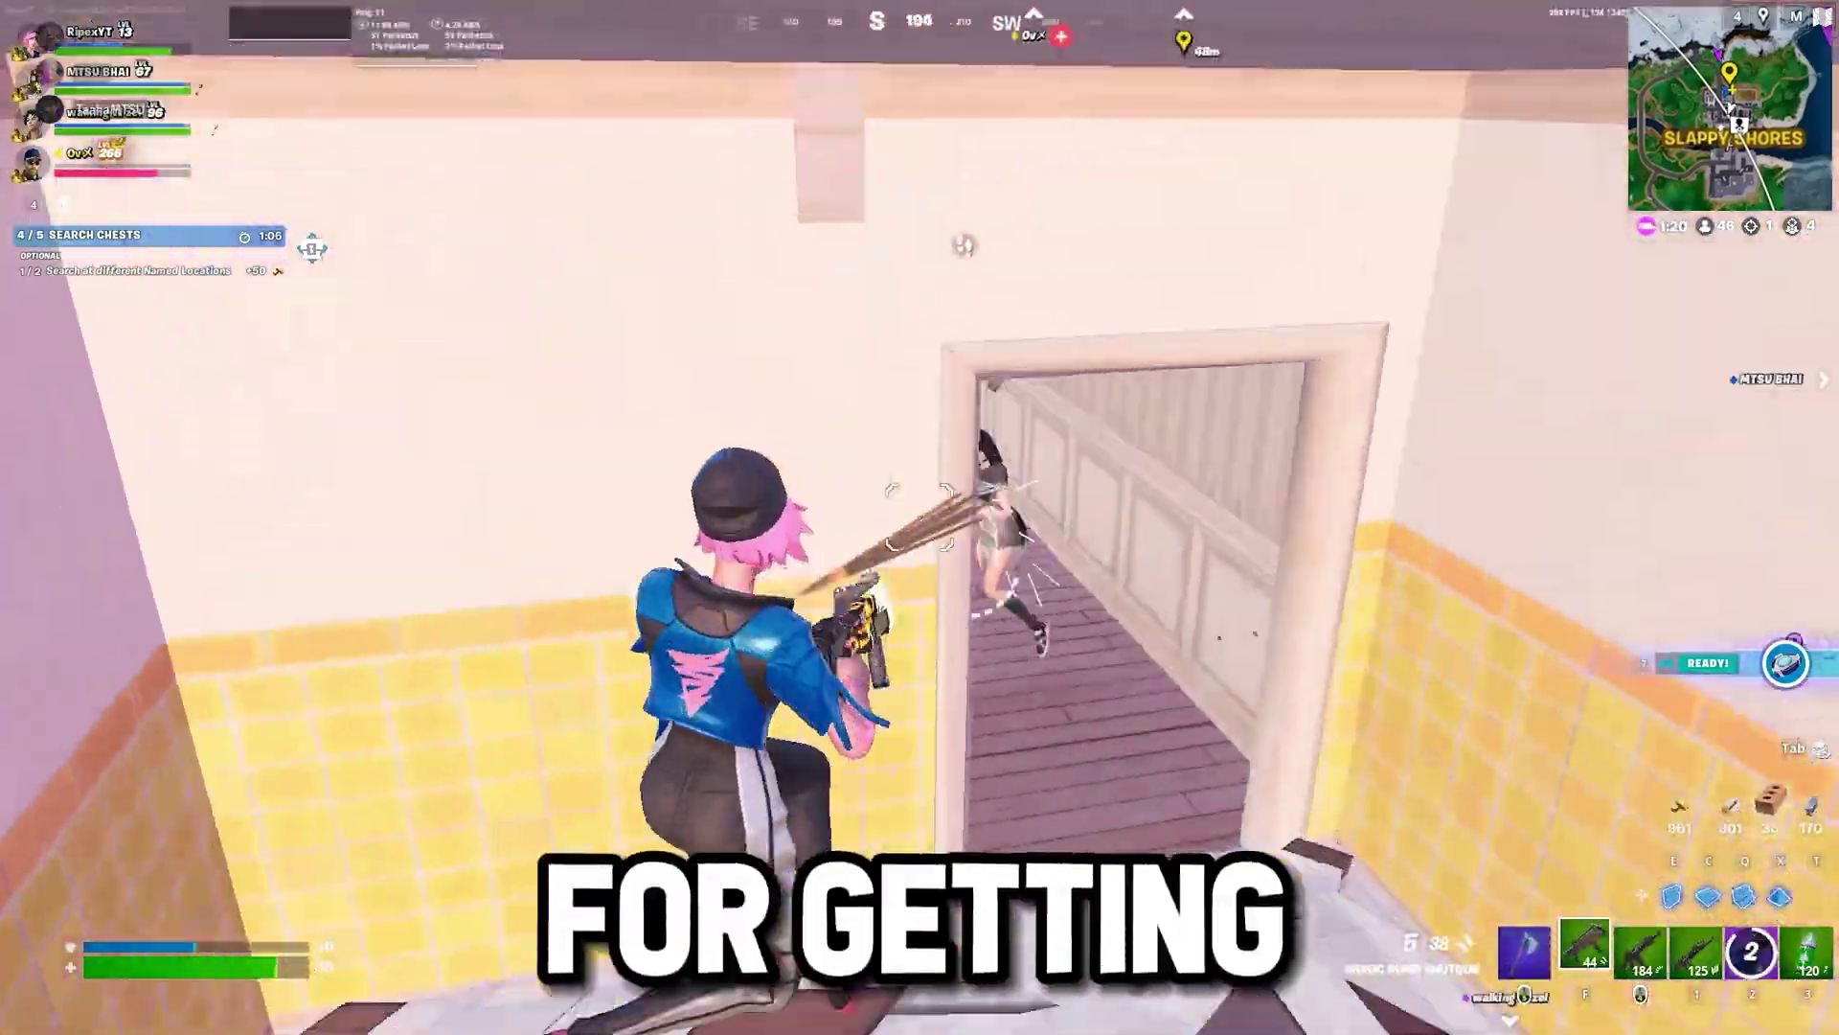
{"action": "left_click", "coordinate": [918, 517]}
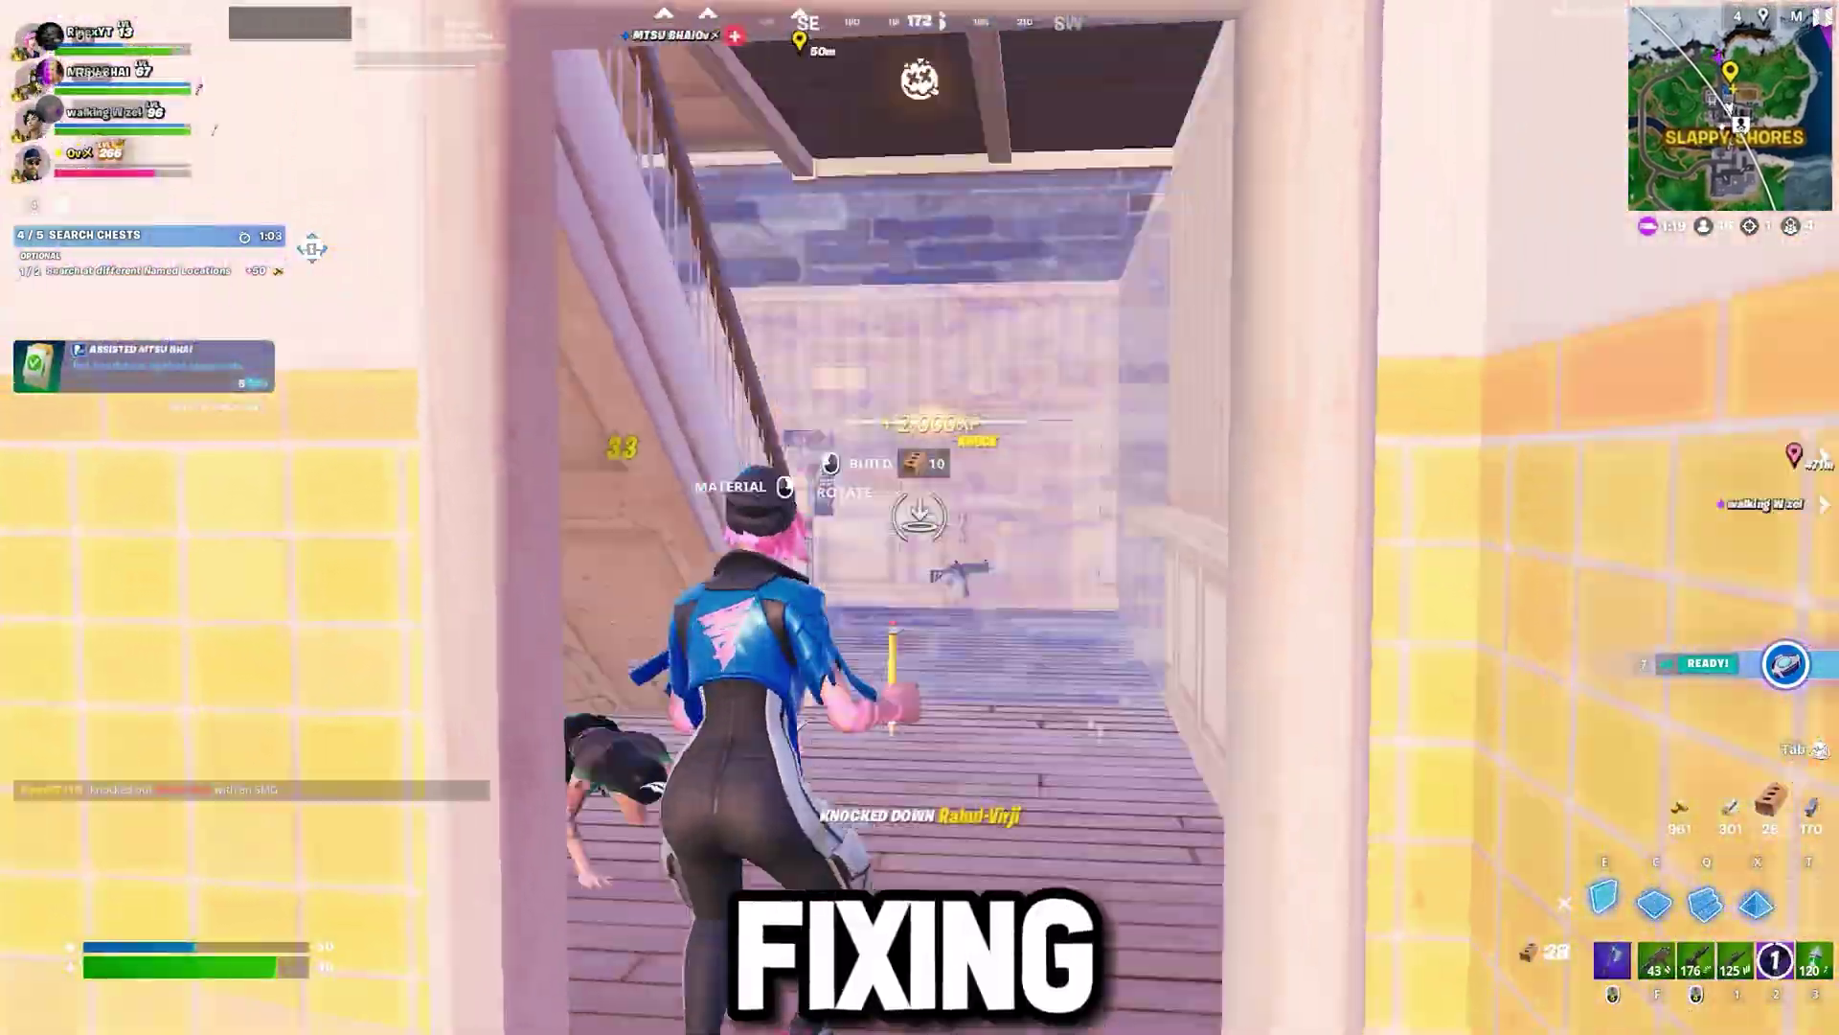
{"action": "key", "text": "f"}
{"action": "left_click", "coordinate": [919, 517]}
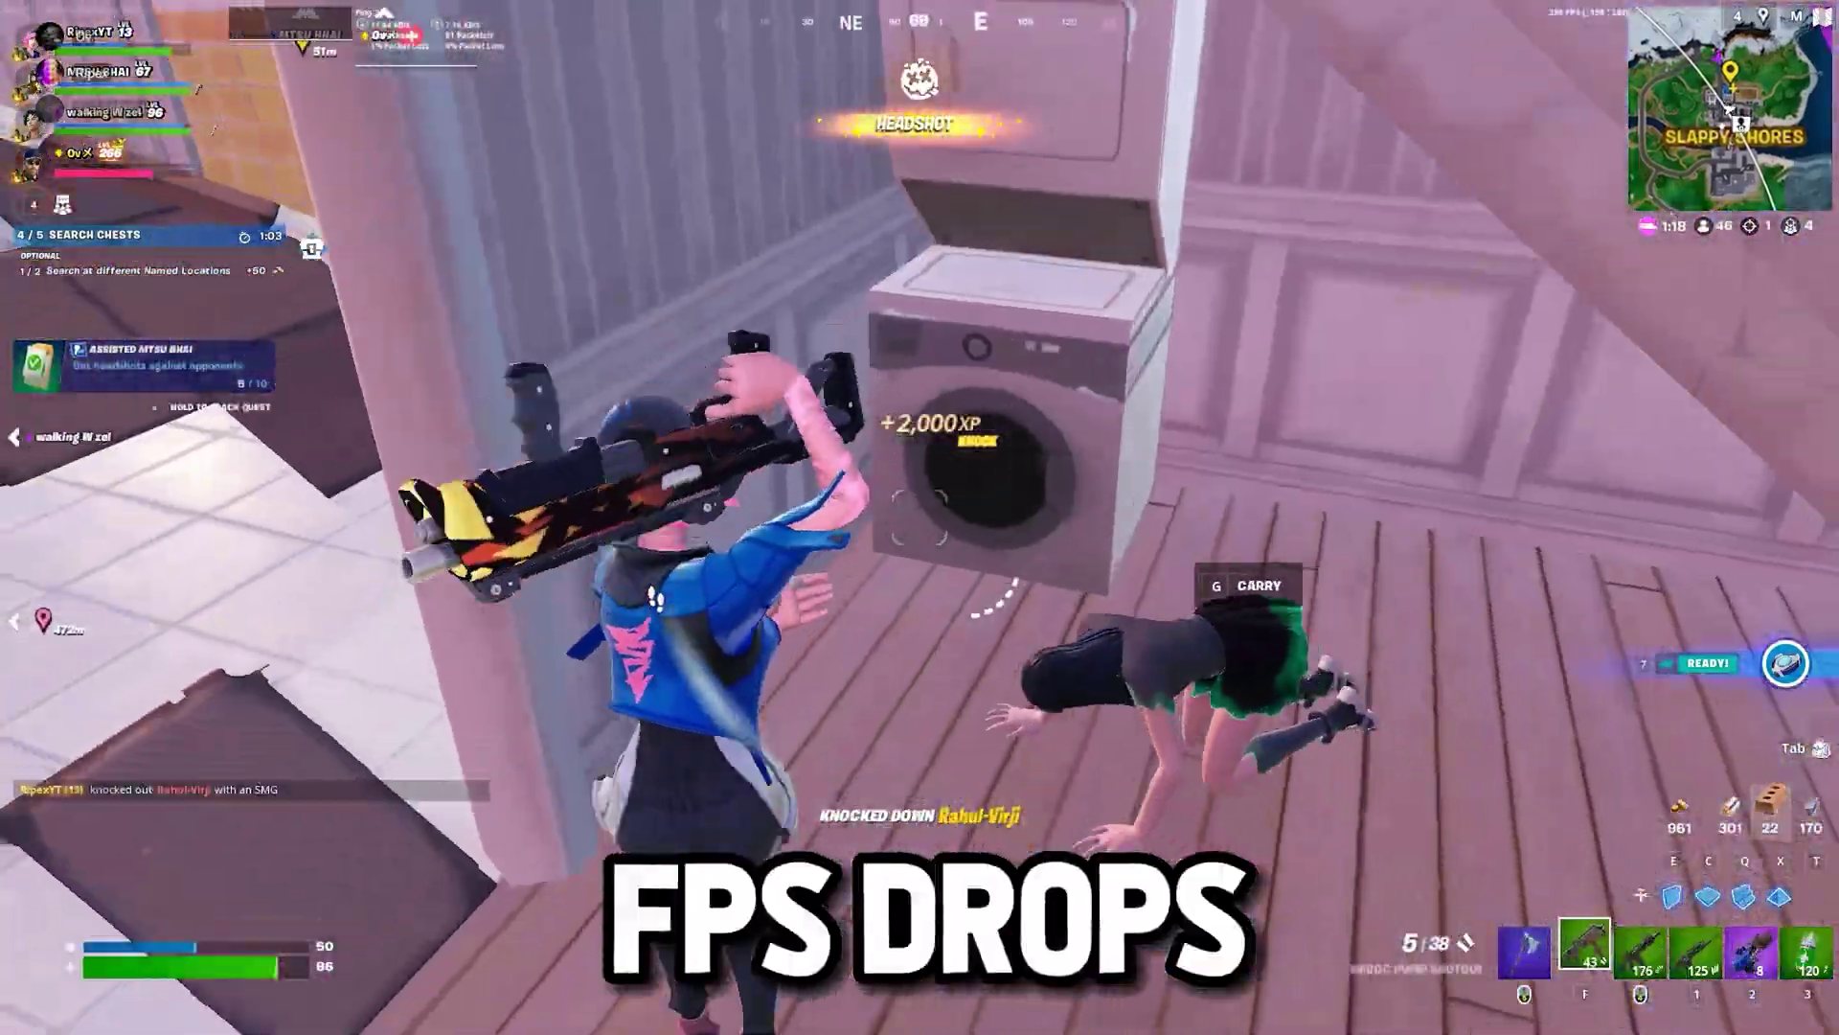
{"action": "left_click", "coordinate": [920, 517]}
{"action": "left_click", "coordinate": [920, 518]}
{"action": "key", "text": "f"}
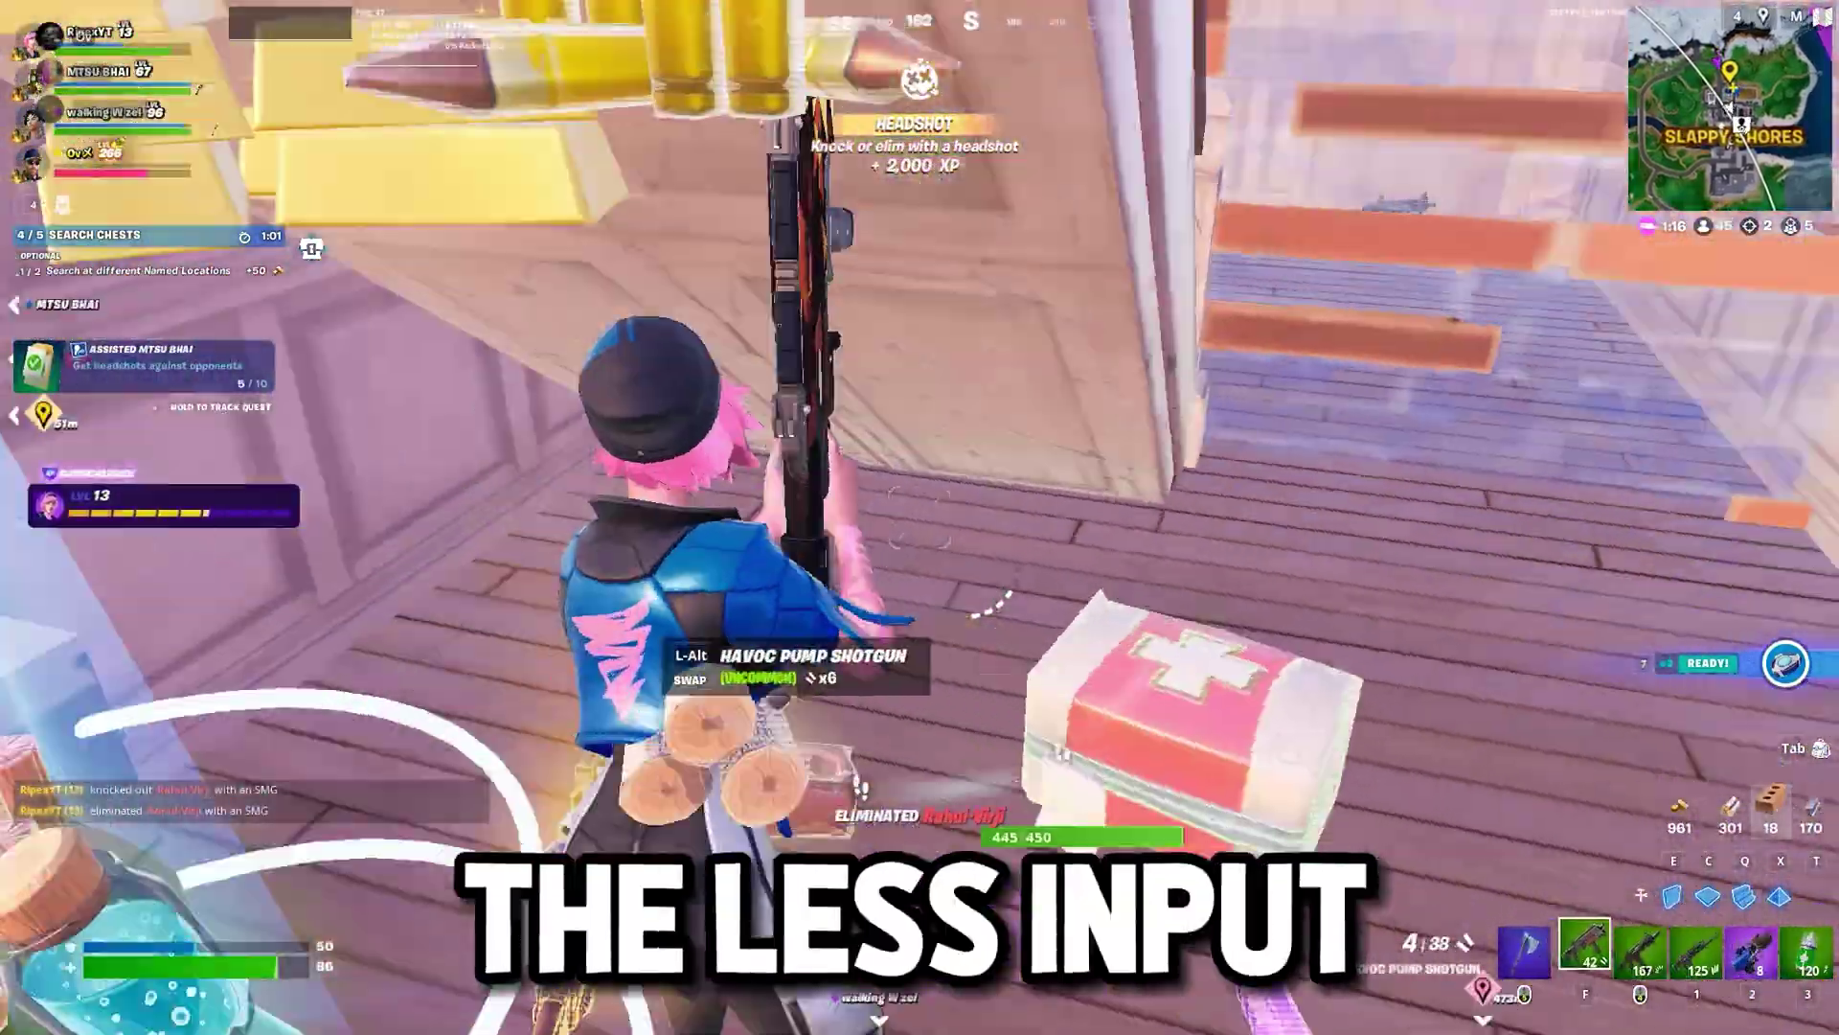
{"action": "key", "text": "w"}
{"action": "key", "text": "e"}
{"action": "left_click", "coordinate": [920, 517]}
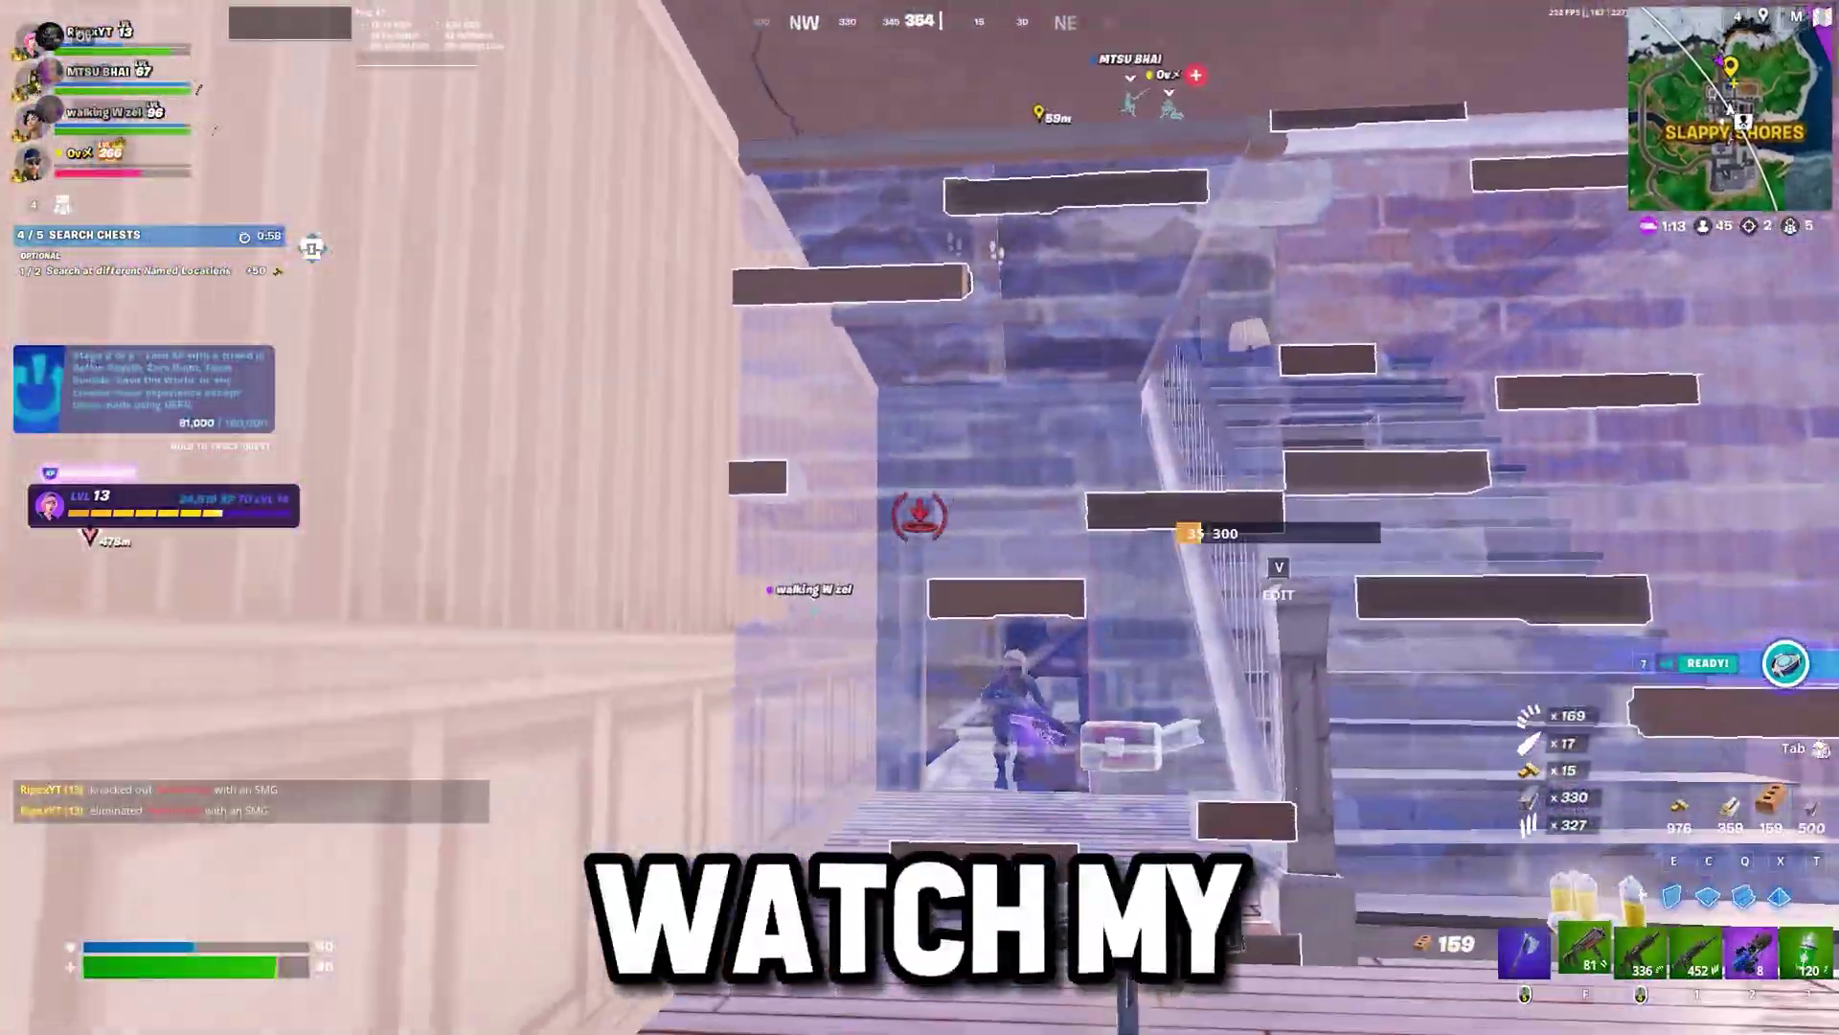
{"action": "key", "text": "e"}
{"action": "key", "text": "g"}
{"action": "left_click", "coordinate": [919, 517]}
{"action": "key", "text": "f"}
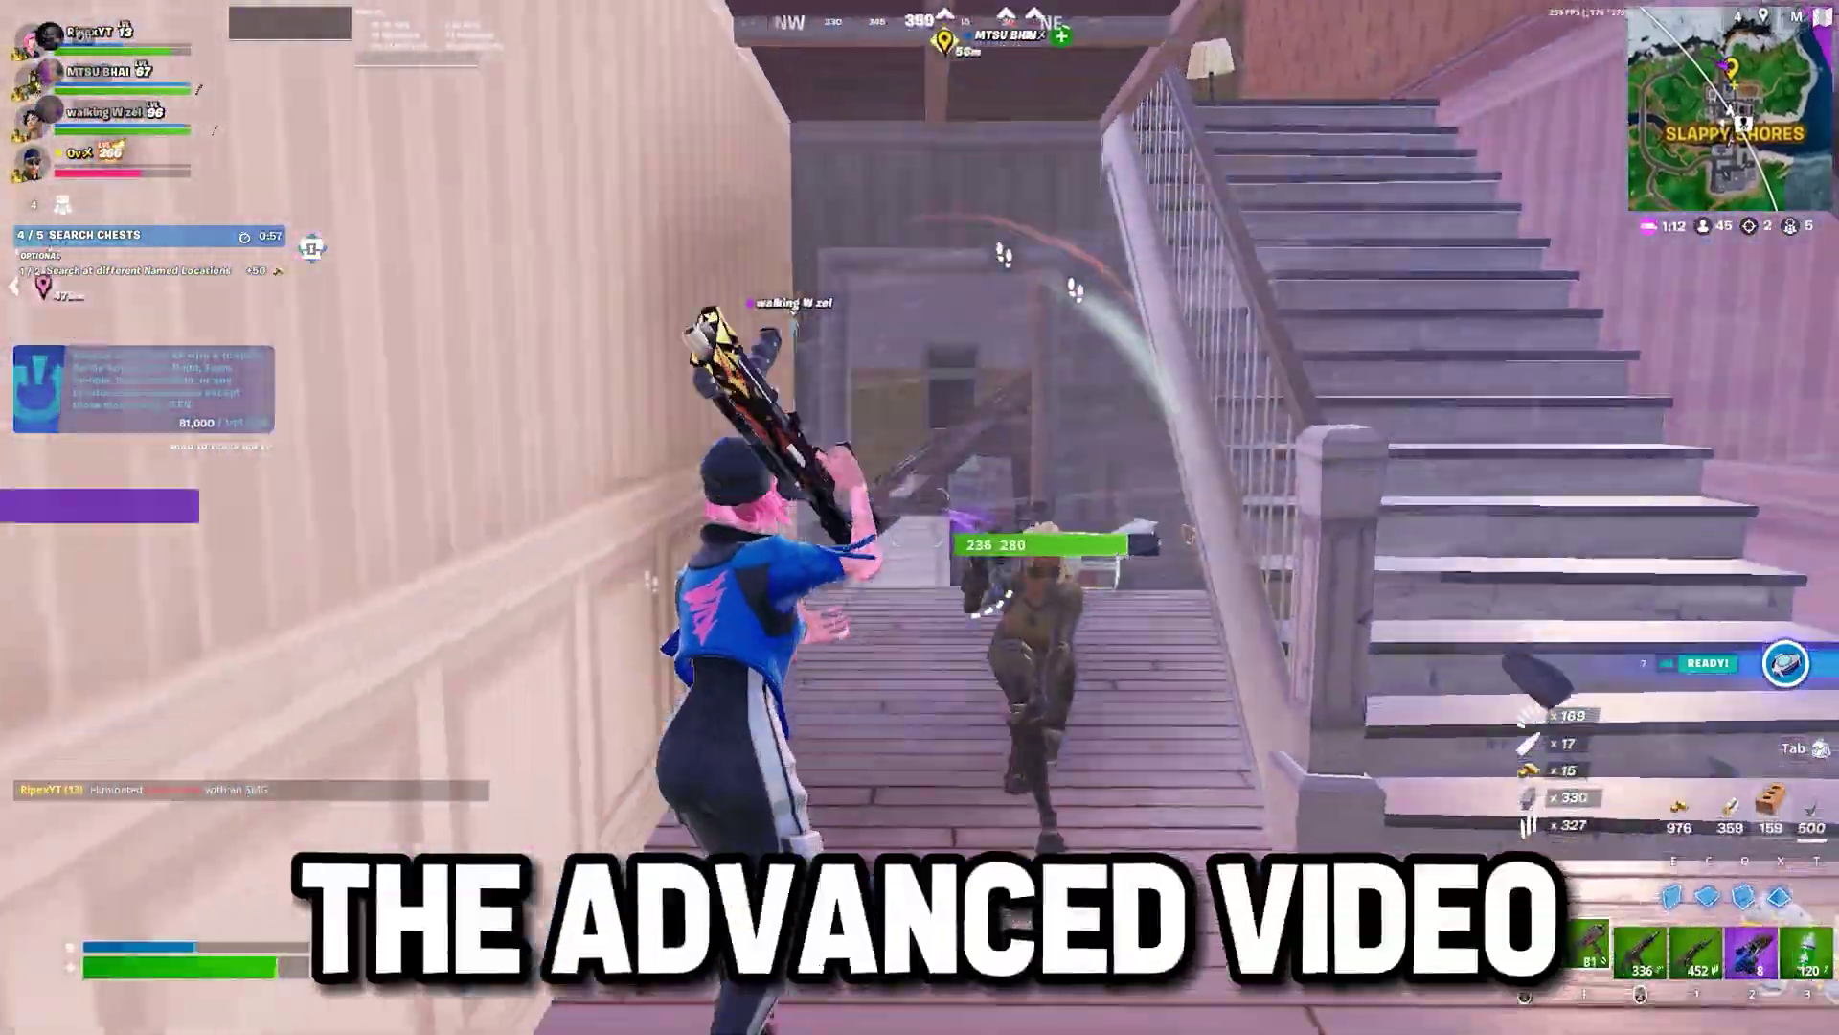
{"action": "left_click", "coordinate": [919, 517]}
{"action": "left_click", "coordinate": [919, 517]}
{"action": "left_click", "coordinate": [920, 517]}
{"action": "key", "text": "e"}
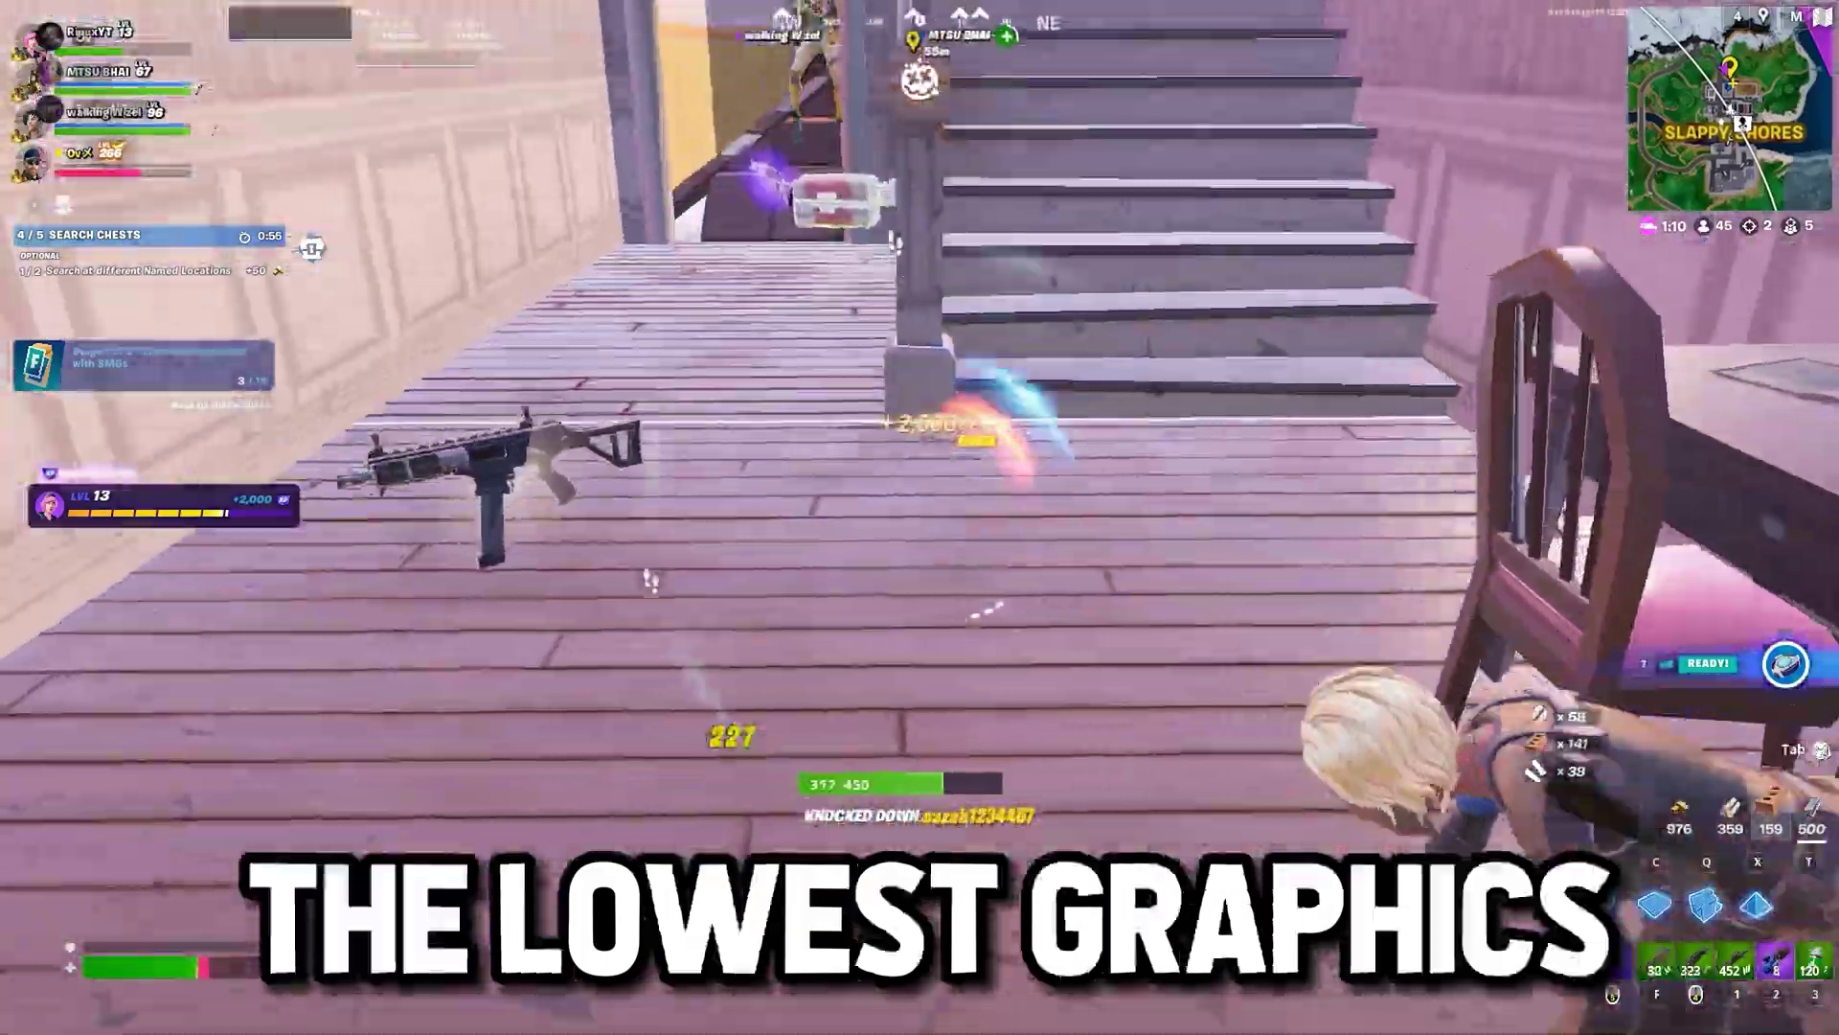
{"action": "left_click", "coordinate": [920, 517]}
{"action": "key", "text": "f"}
{"action": "left_click", "coordinate": [920, 517]}
{"action": "key", "text": "1"}
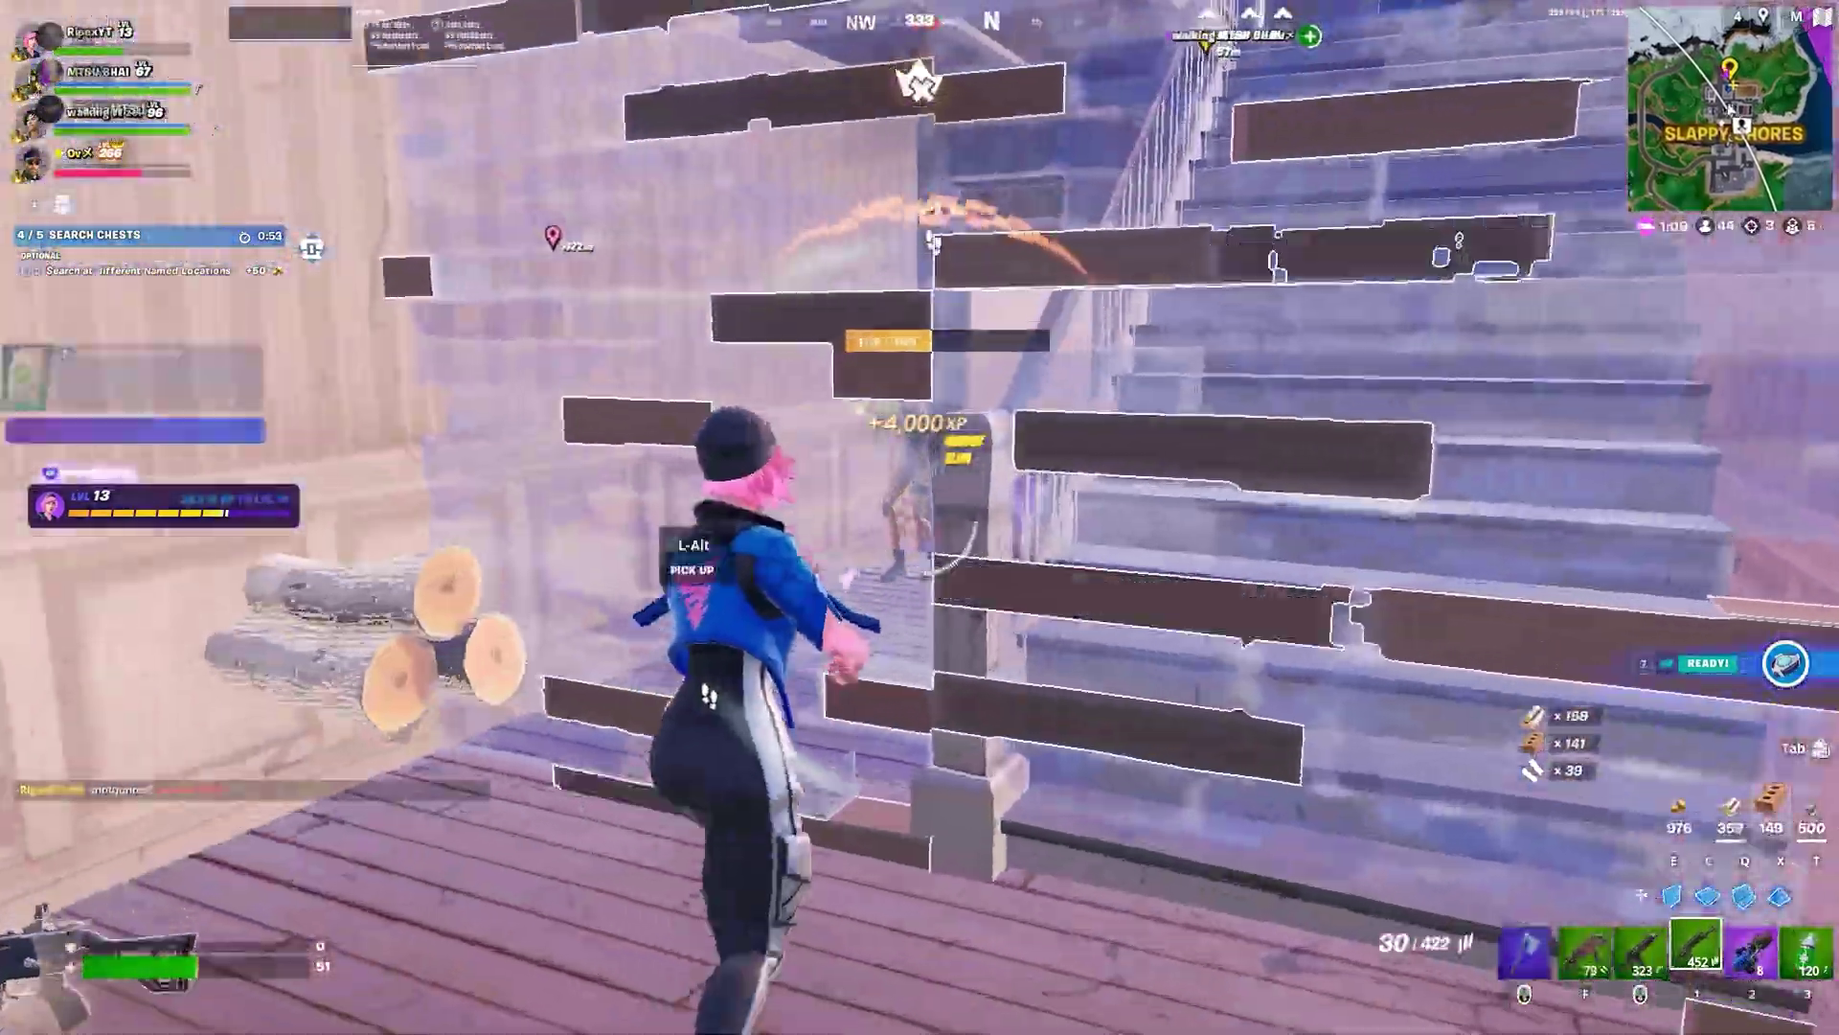
{"action": "key", "text": "f"}
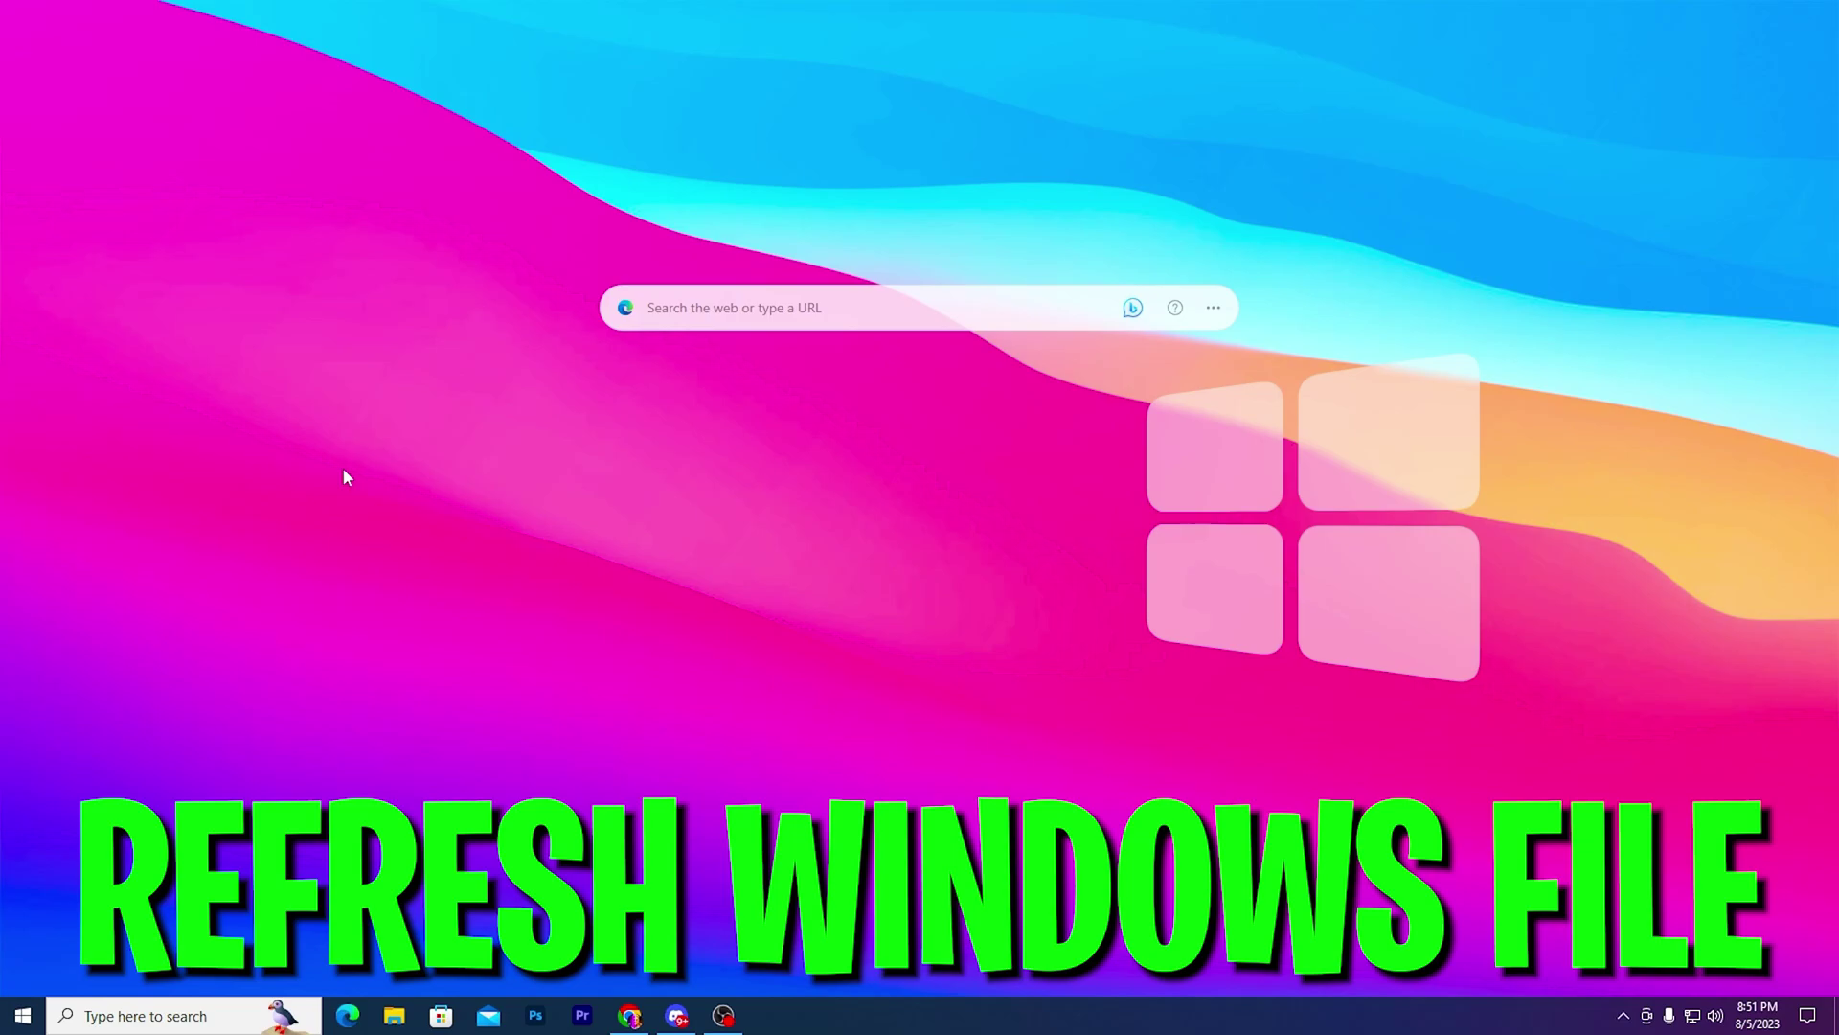
Open the Windows Prefetch folder through the Run dialog.
{"action": "key", "text": "super+r"}
{"action": "left_click_drag", "start_coordinate": [161, 812], "coordinate": [833, 543]}
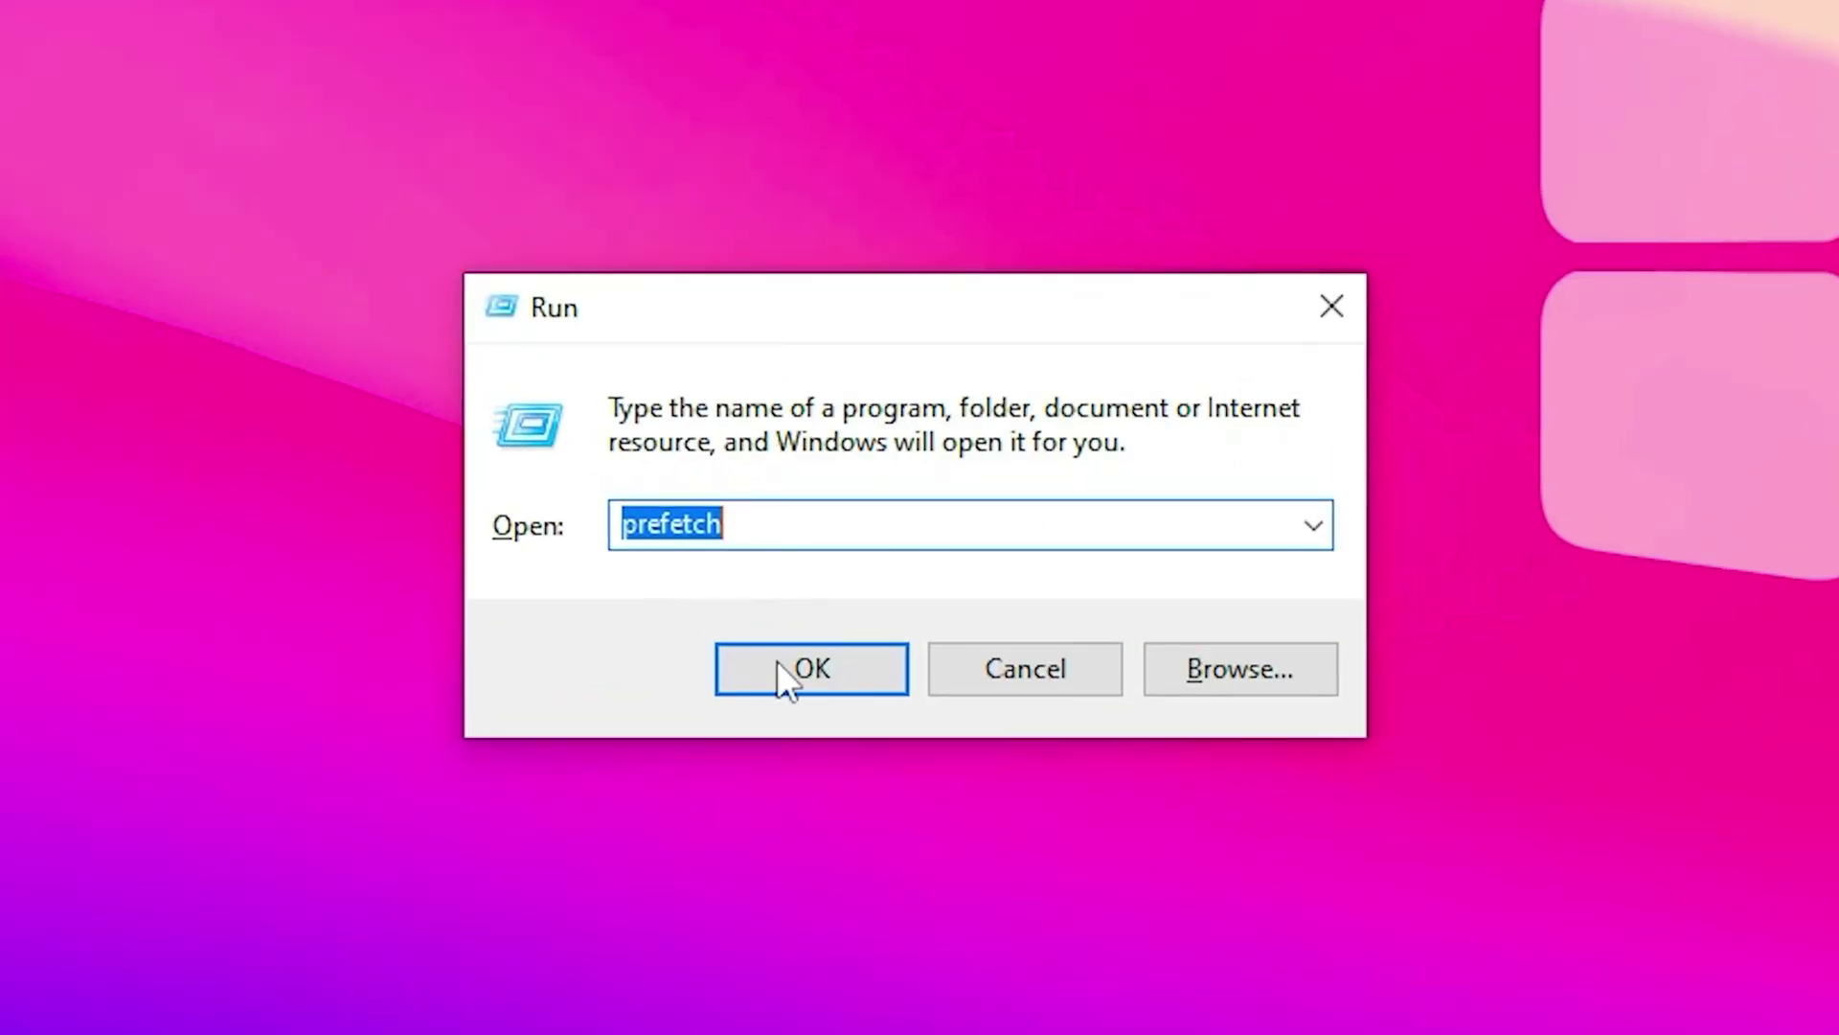
{"action": "left_click", "coordinate": [830, 691]}
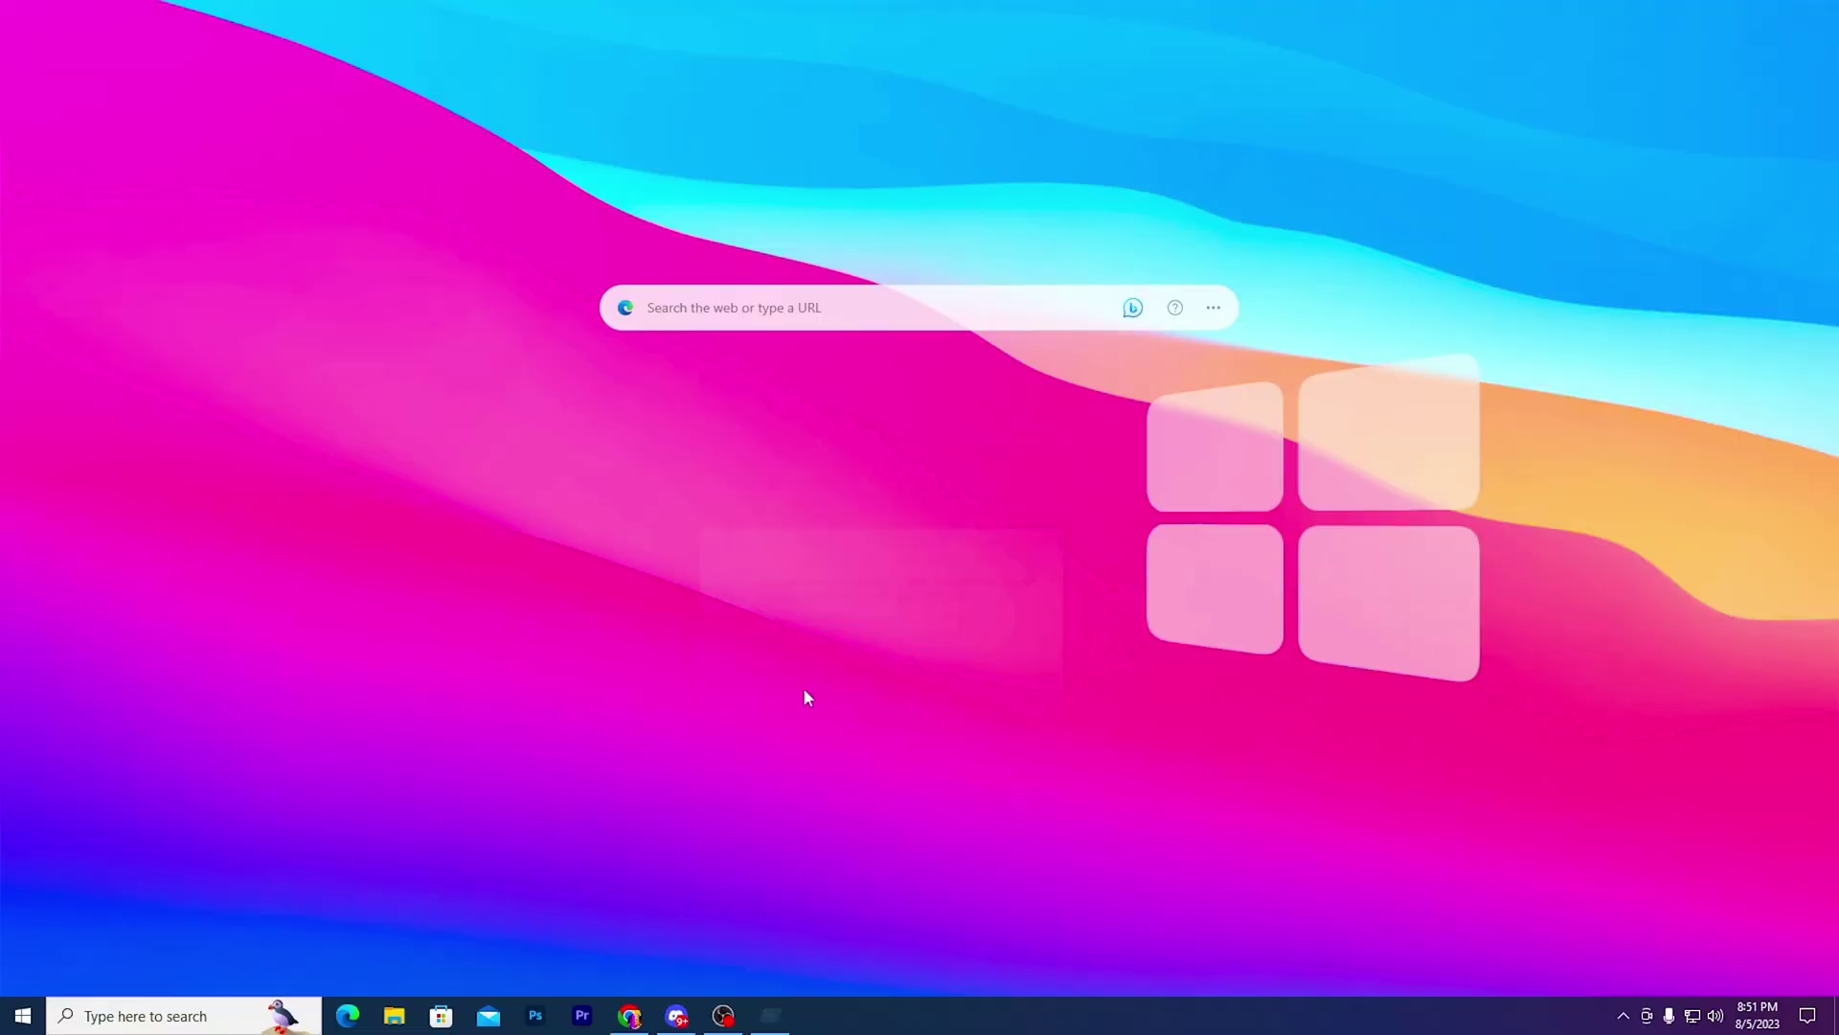
{"action": "left_click", "coordinate": [927, 541]}
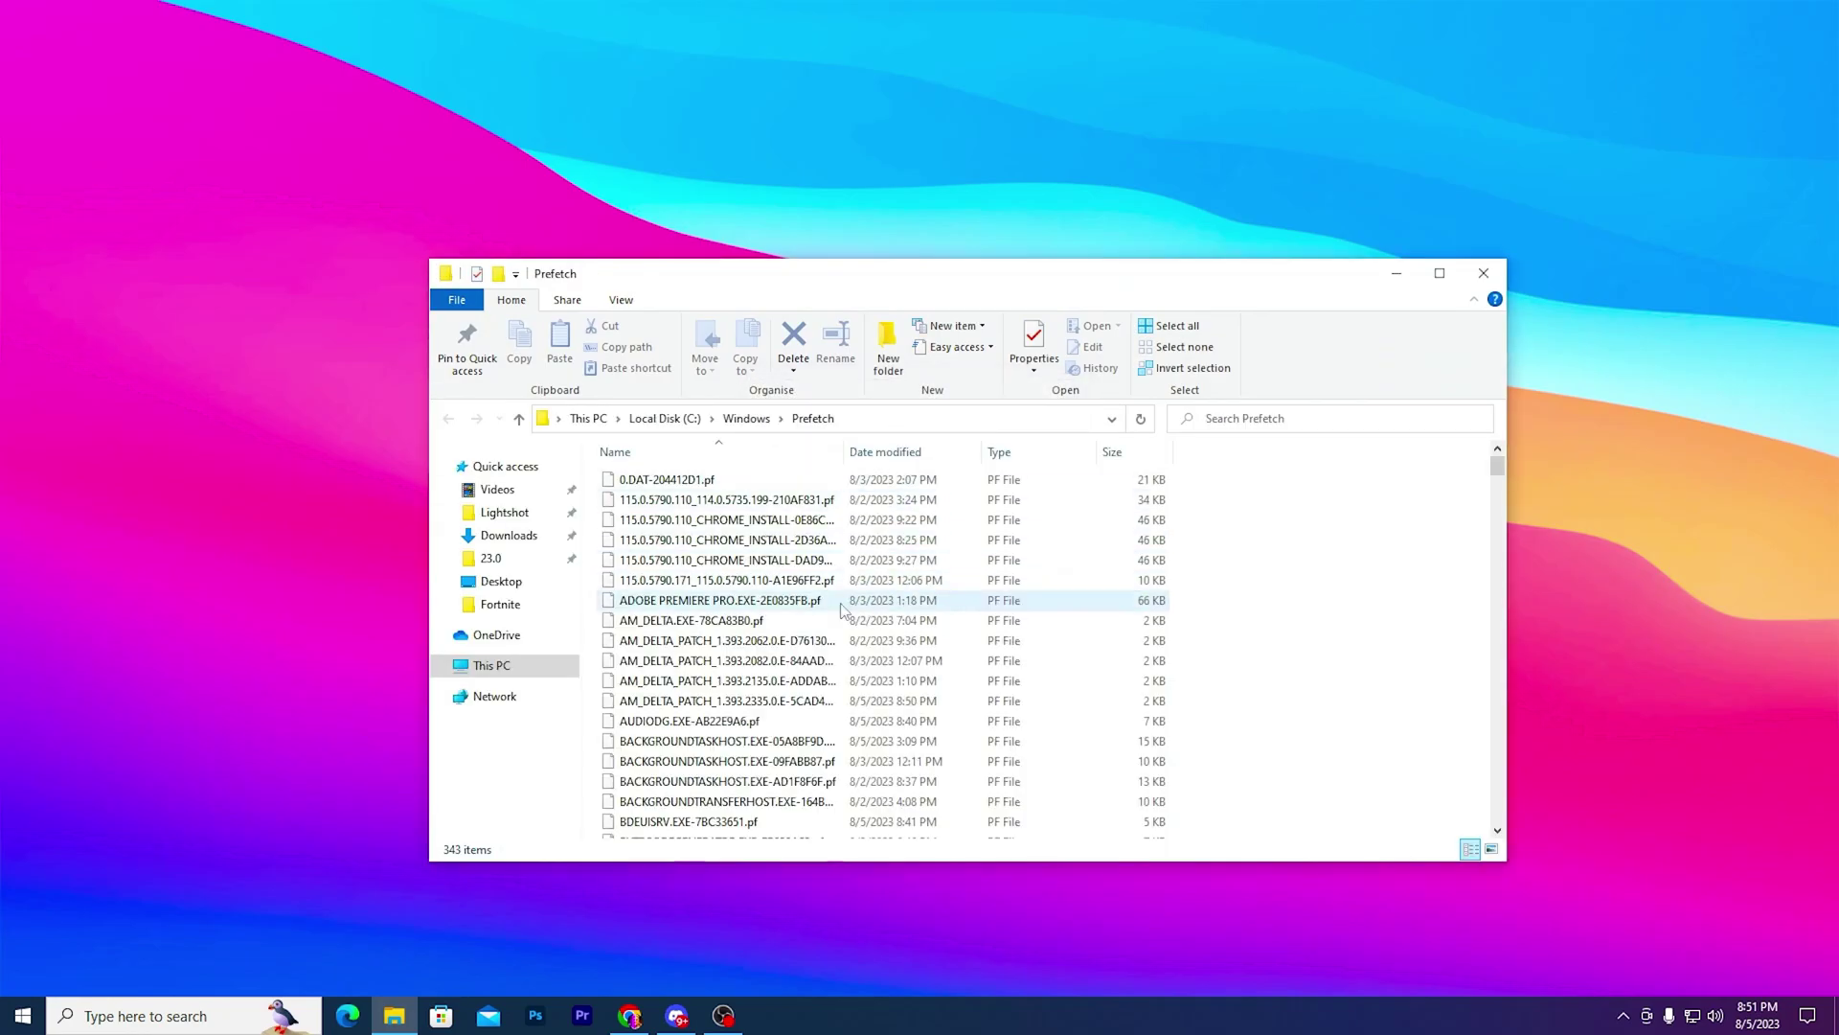
Delete all files in the Prefetch folder, cancelling the deletion of the file that is in use.
{"action": "key", "text": "ctrl+a"}
{"action": "right_click", "coordinate": [719, 544]}
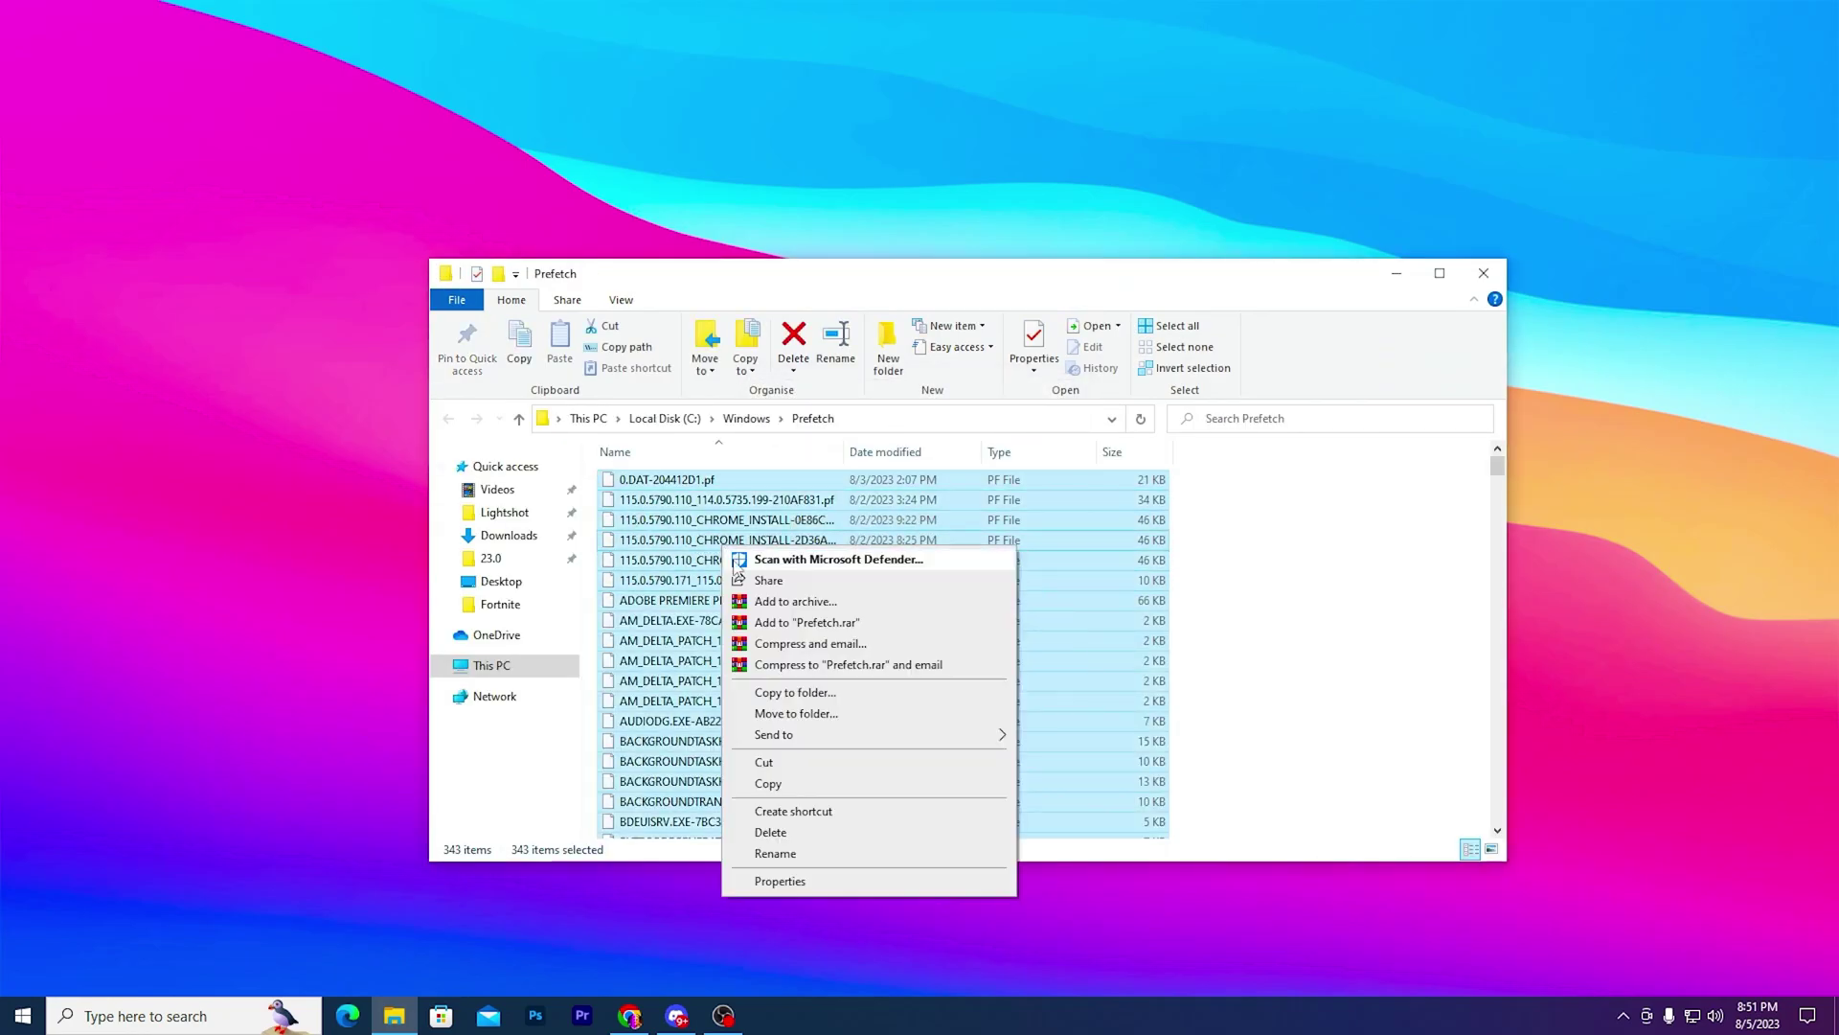
{"action": "left_click", "coordinate": [766, 830]}
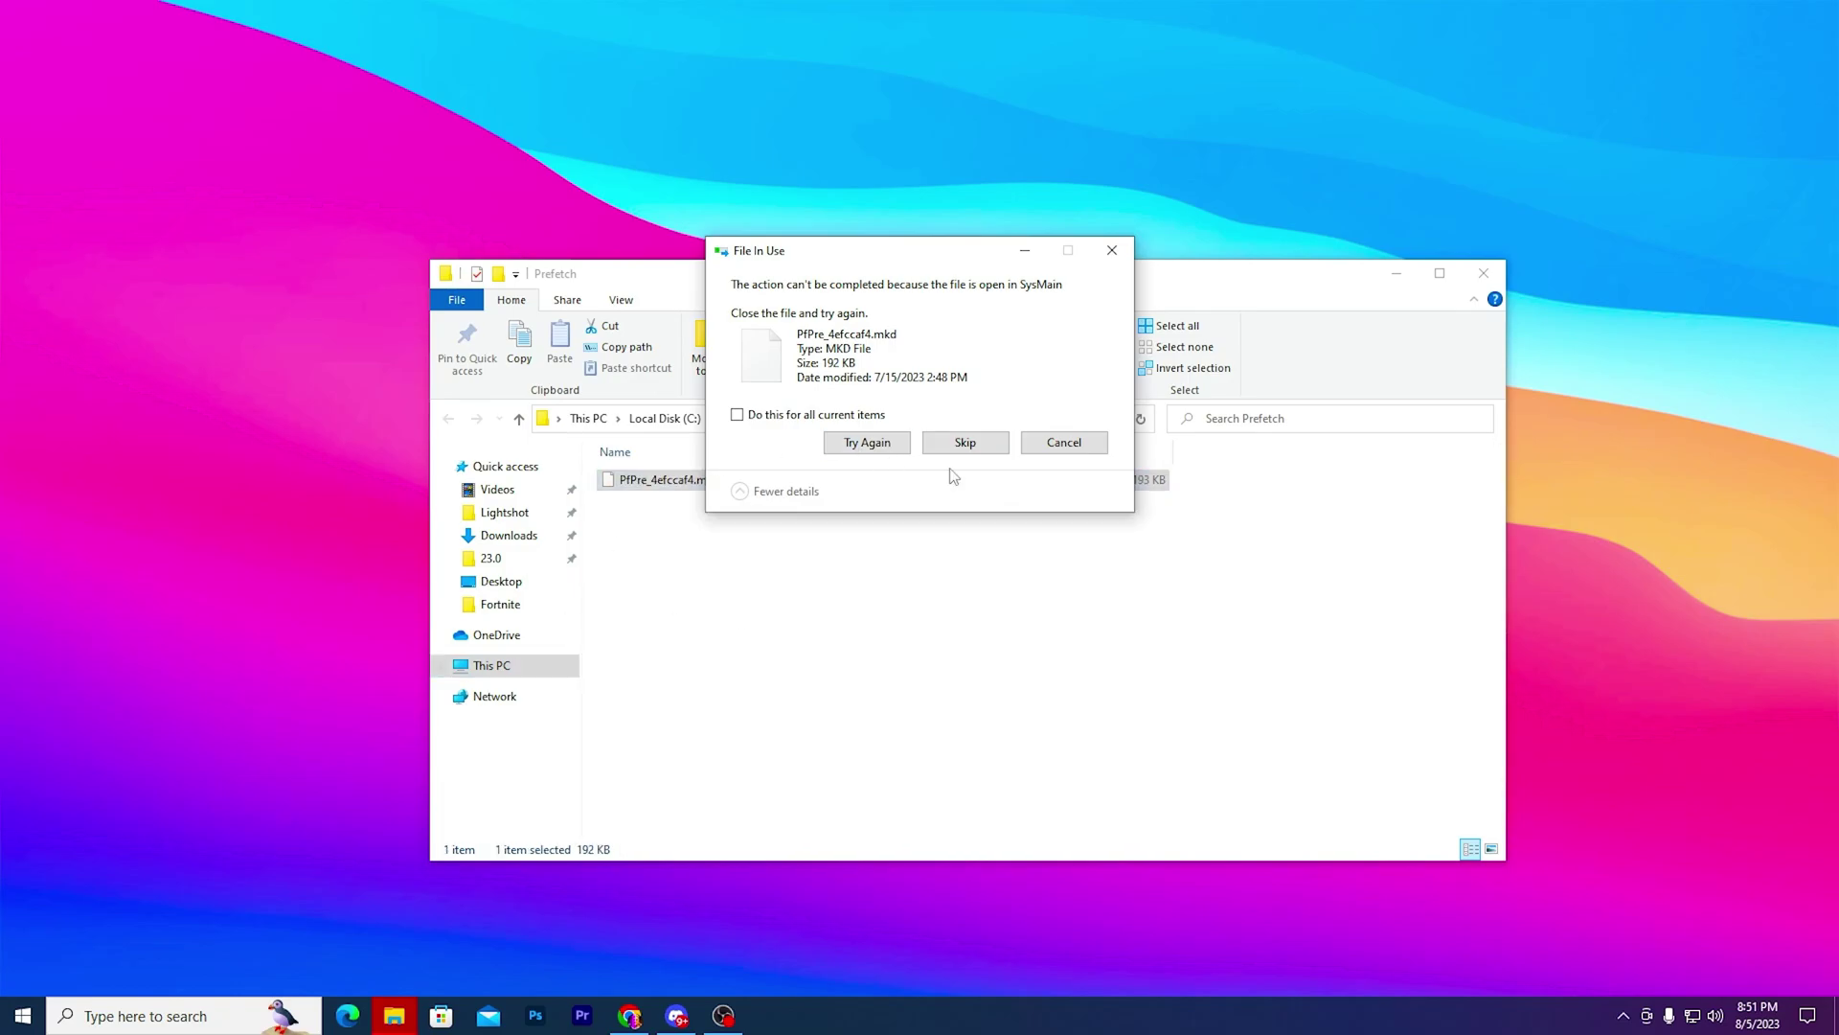
{"action": "left_click", "coordinate": [1063, 441]}
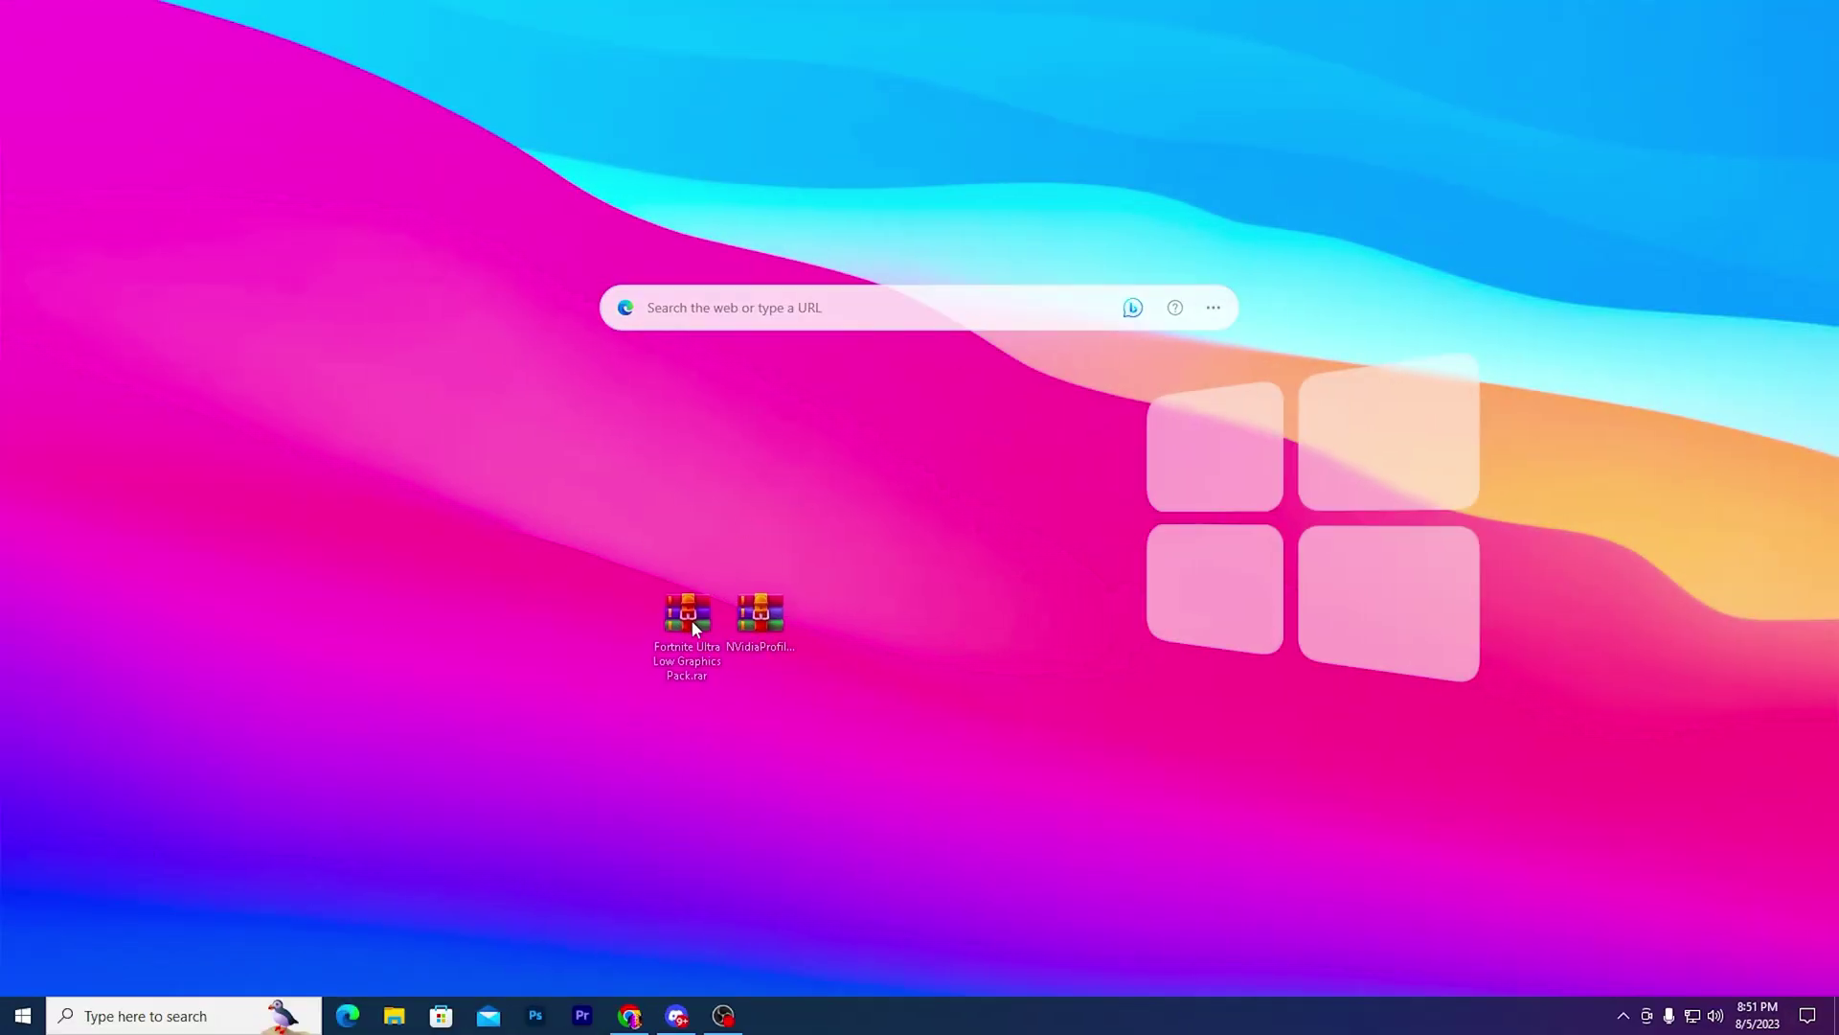
Look at the two downloaded archives on the desktop and view the UPTOPACKS home page in Chrome, then minimize the browser.
{"action": "left_click_drag", "start_coordinate": [814, 575], "coordinate": [622, 732]}
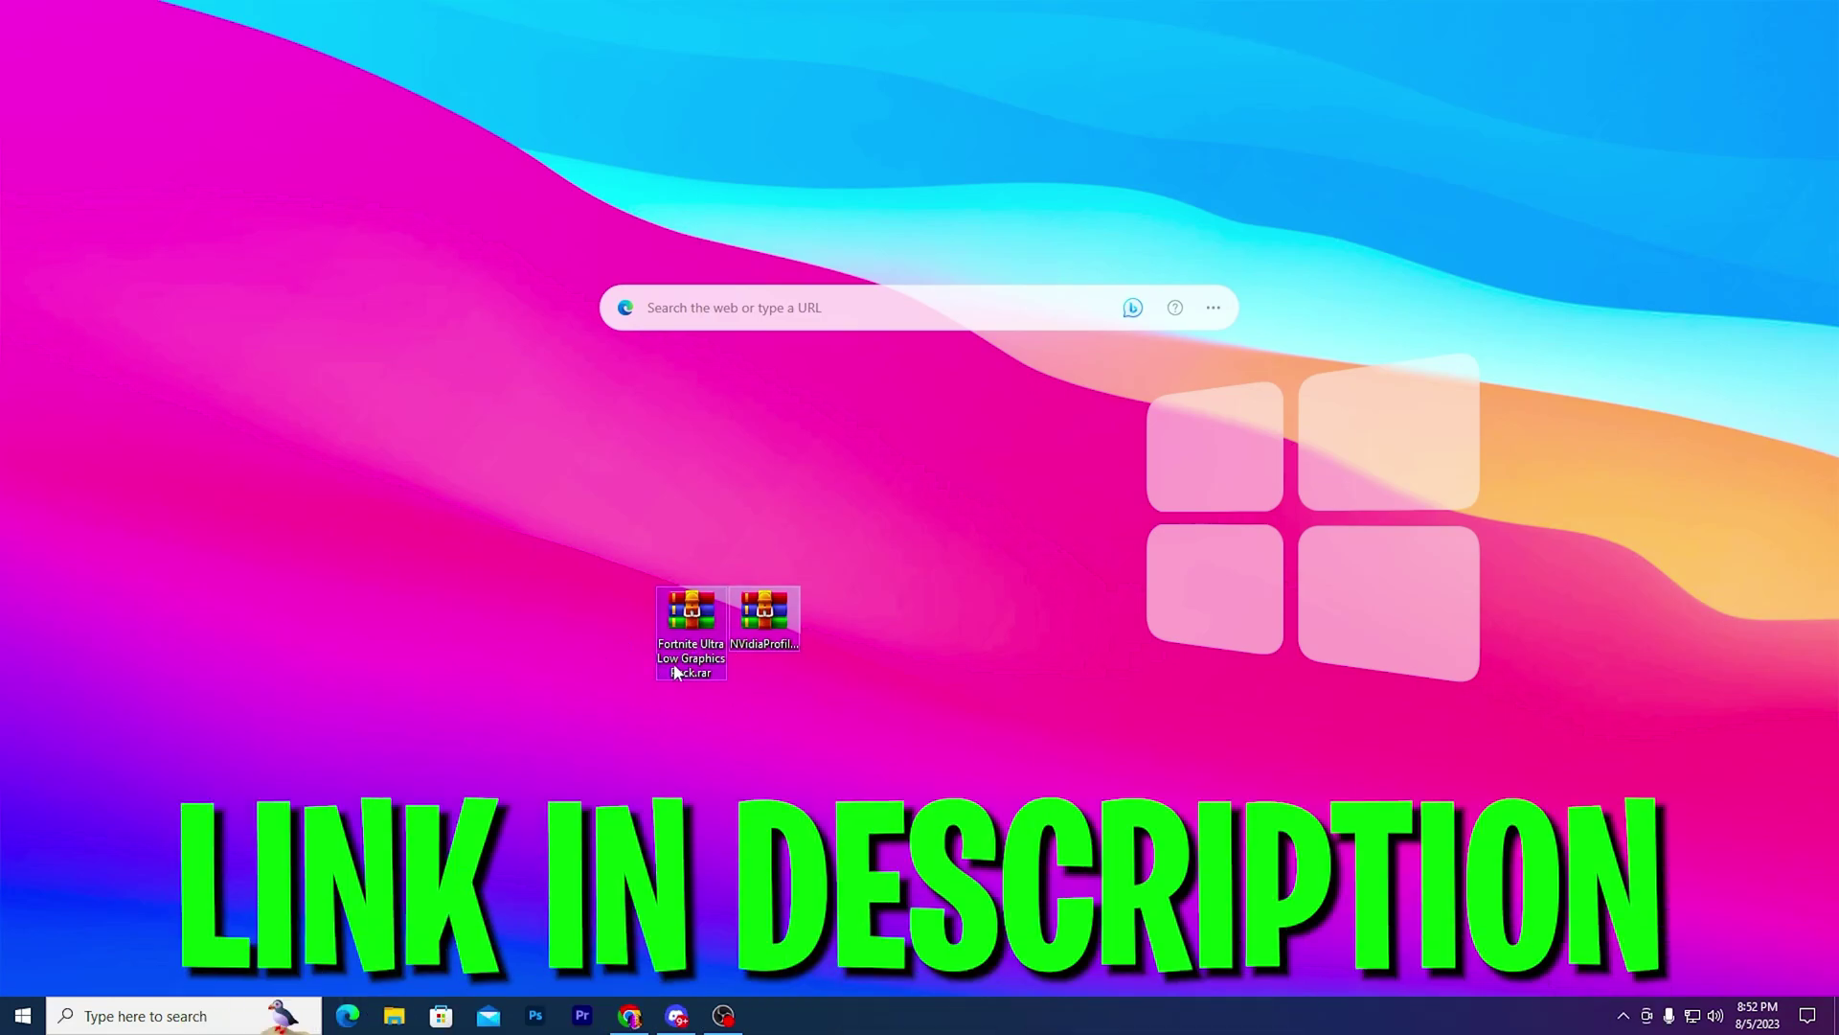
{"action": "left_click", "coordinate": [795, 640]}
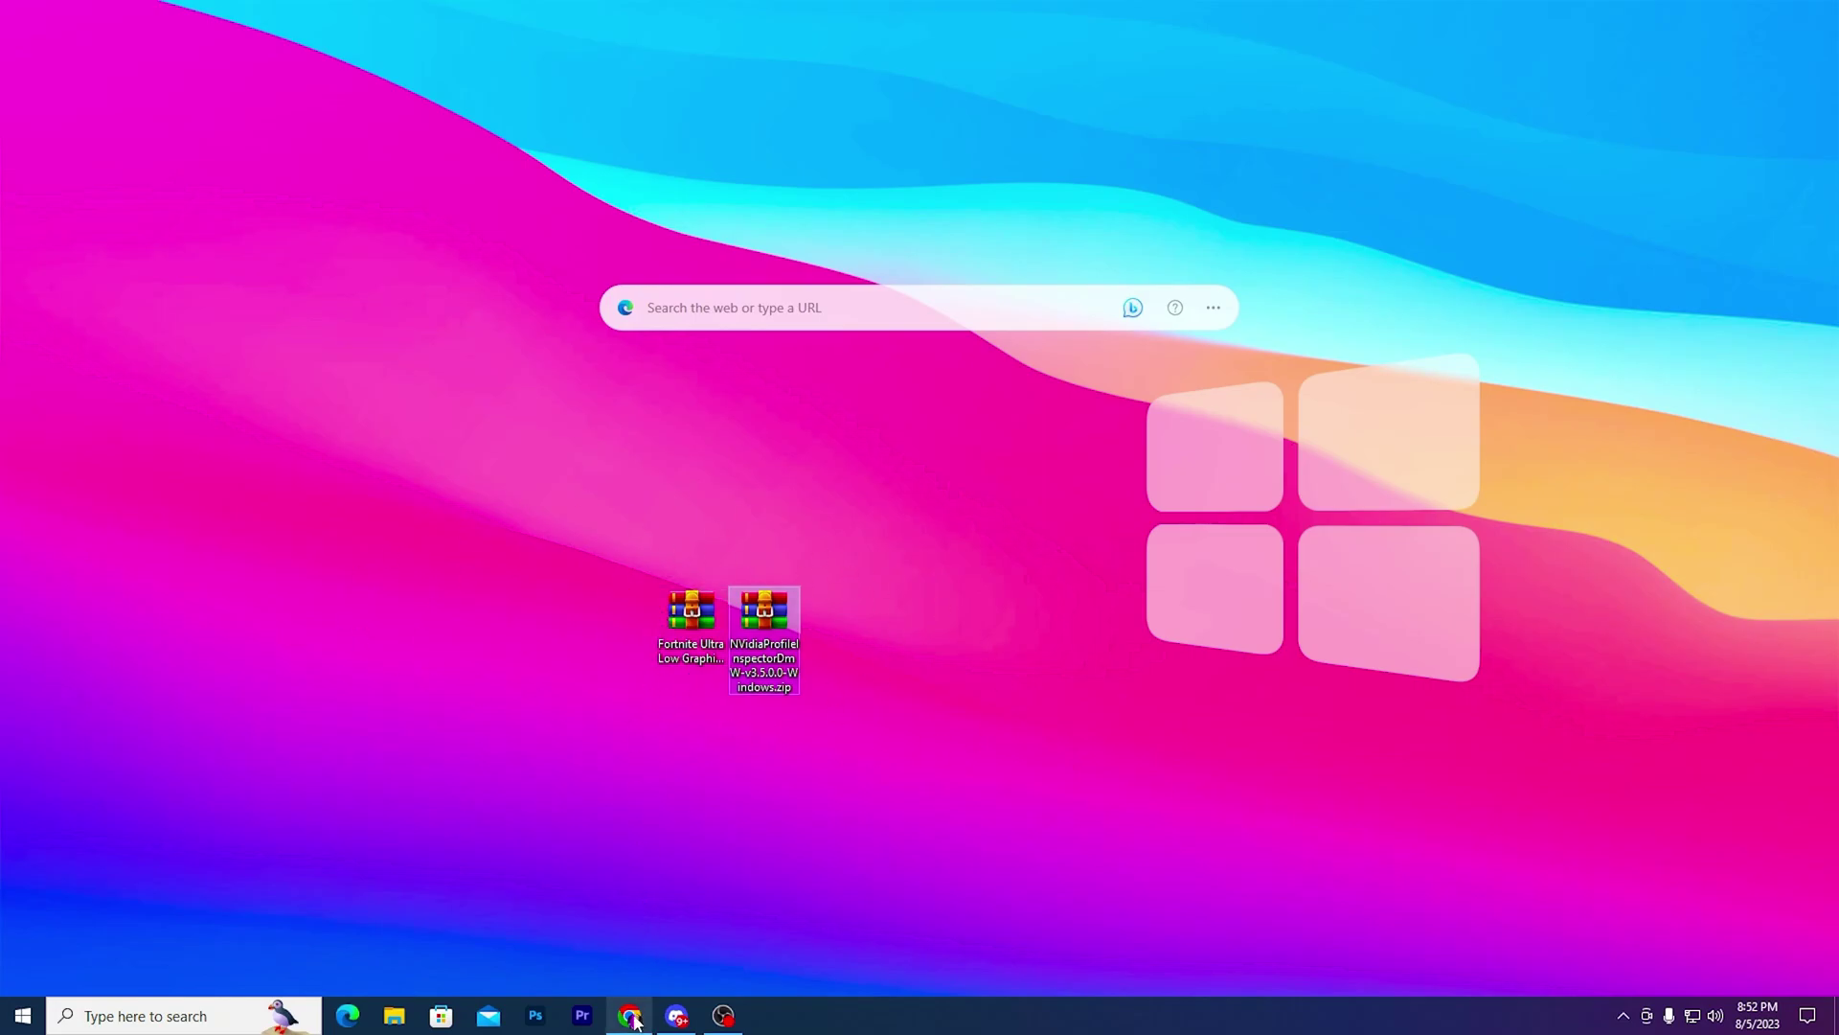
{"action": "left_click", "coordinate": [630, 1015]}
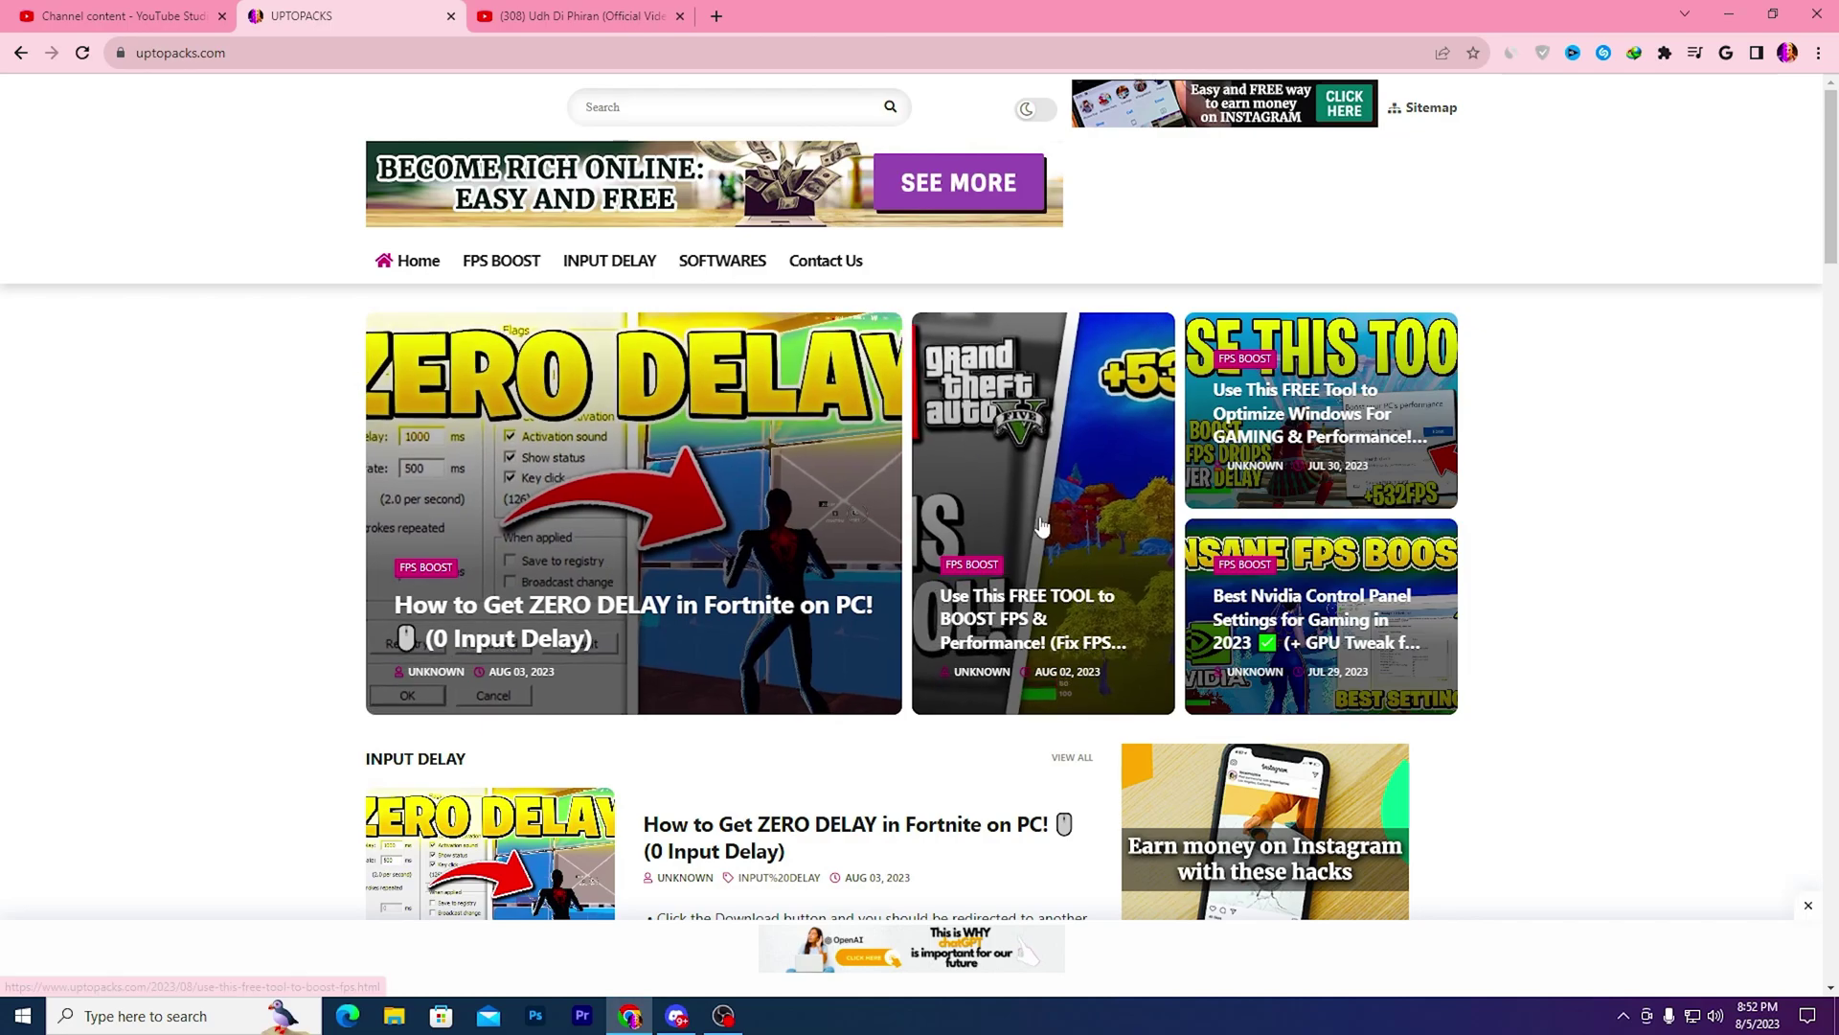
{"action": "mouse_move", "coordinate": [962, 402]}
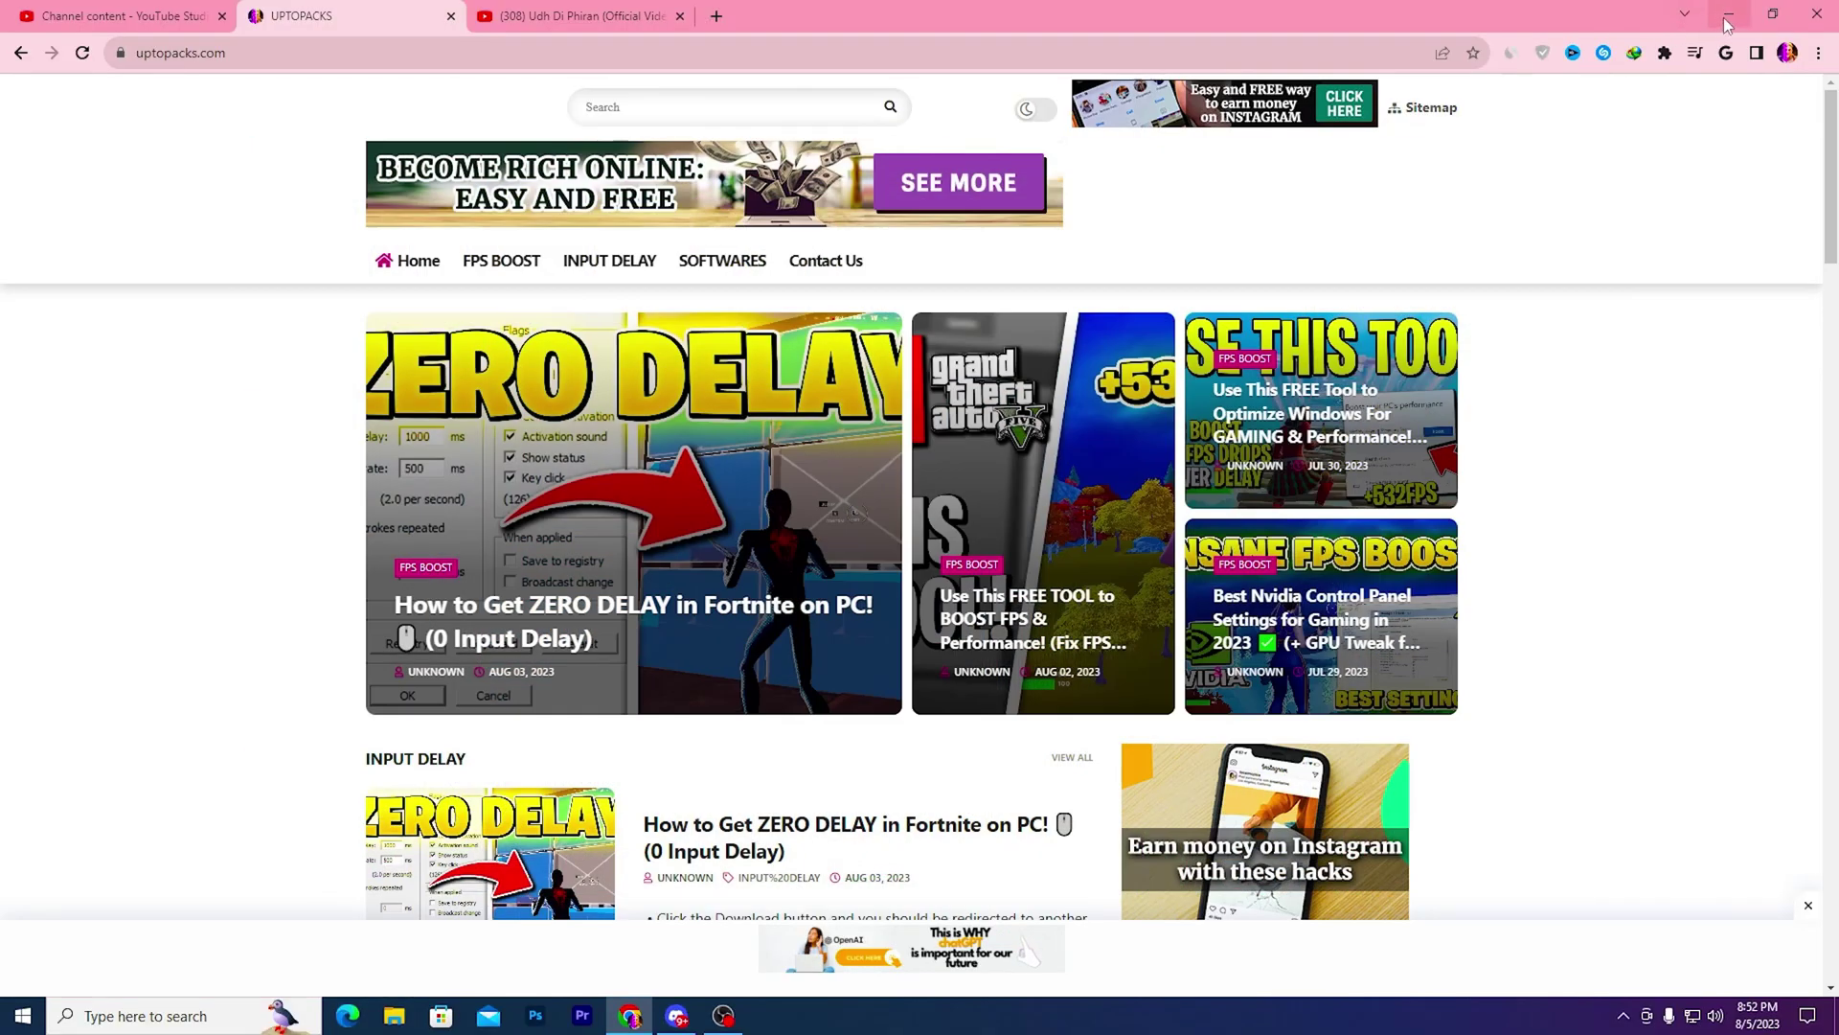
{"action": "left_click", "coordinate": [1729, 15]}
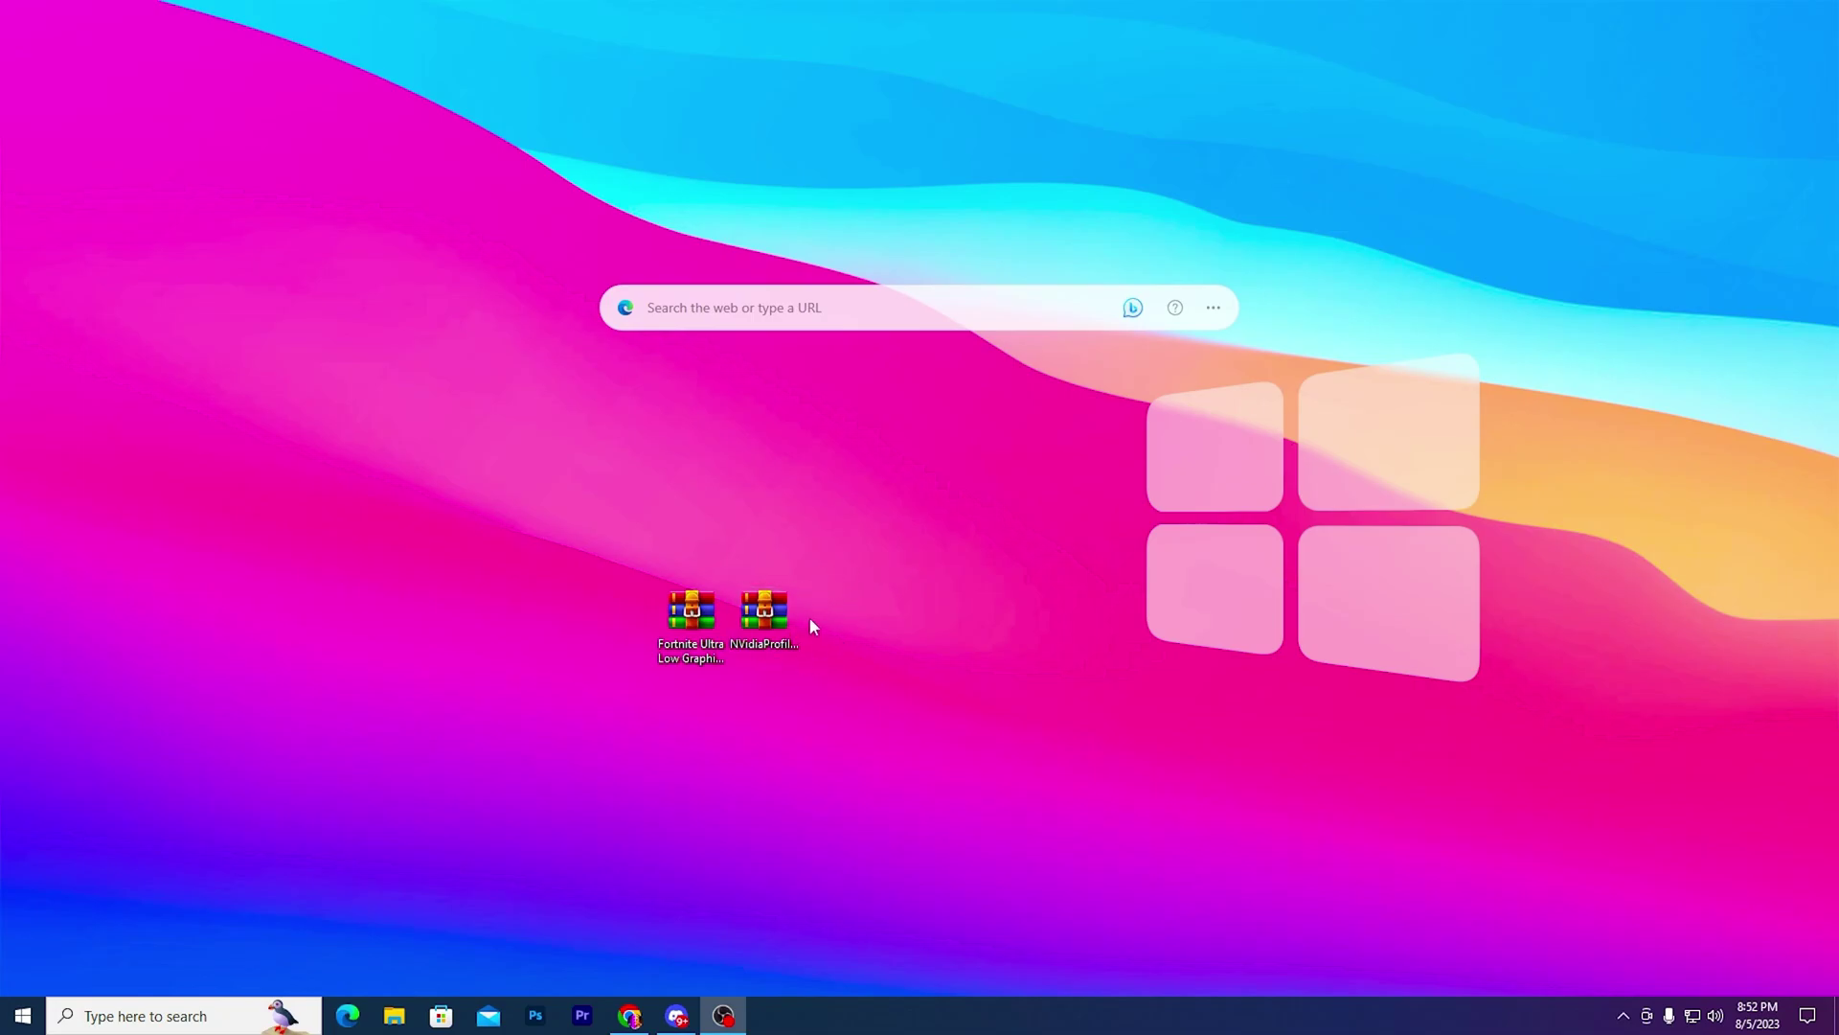
Extract the NVidiaProfileInspectorDmW folder from its zip archive onto the desktop and close the archive.
{"action": "double_click", "coordinate": [779, 615]}
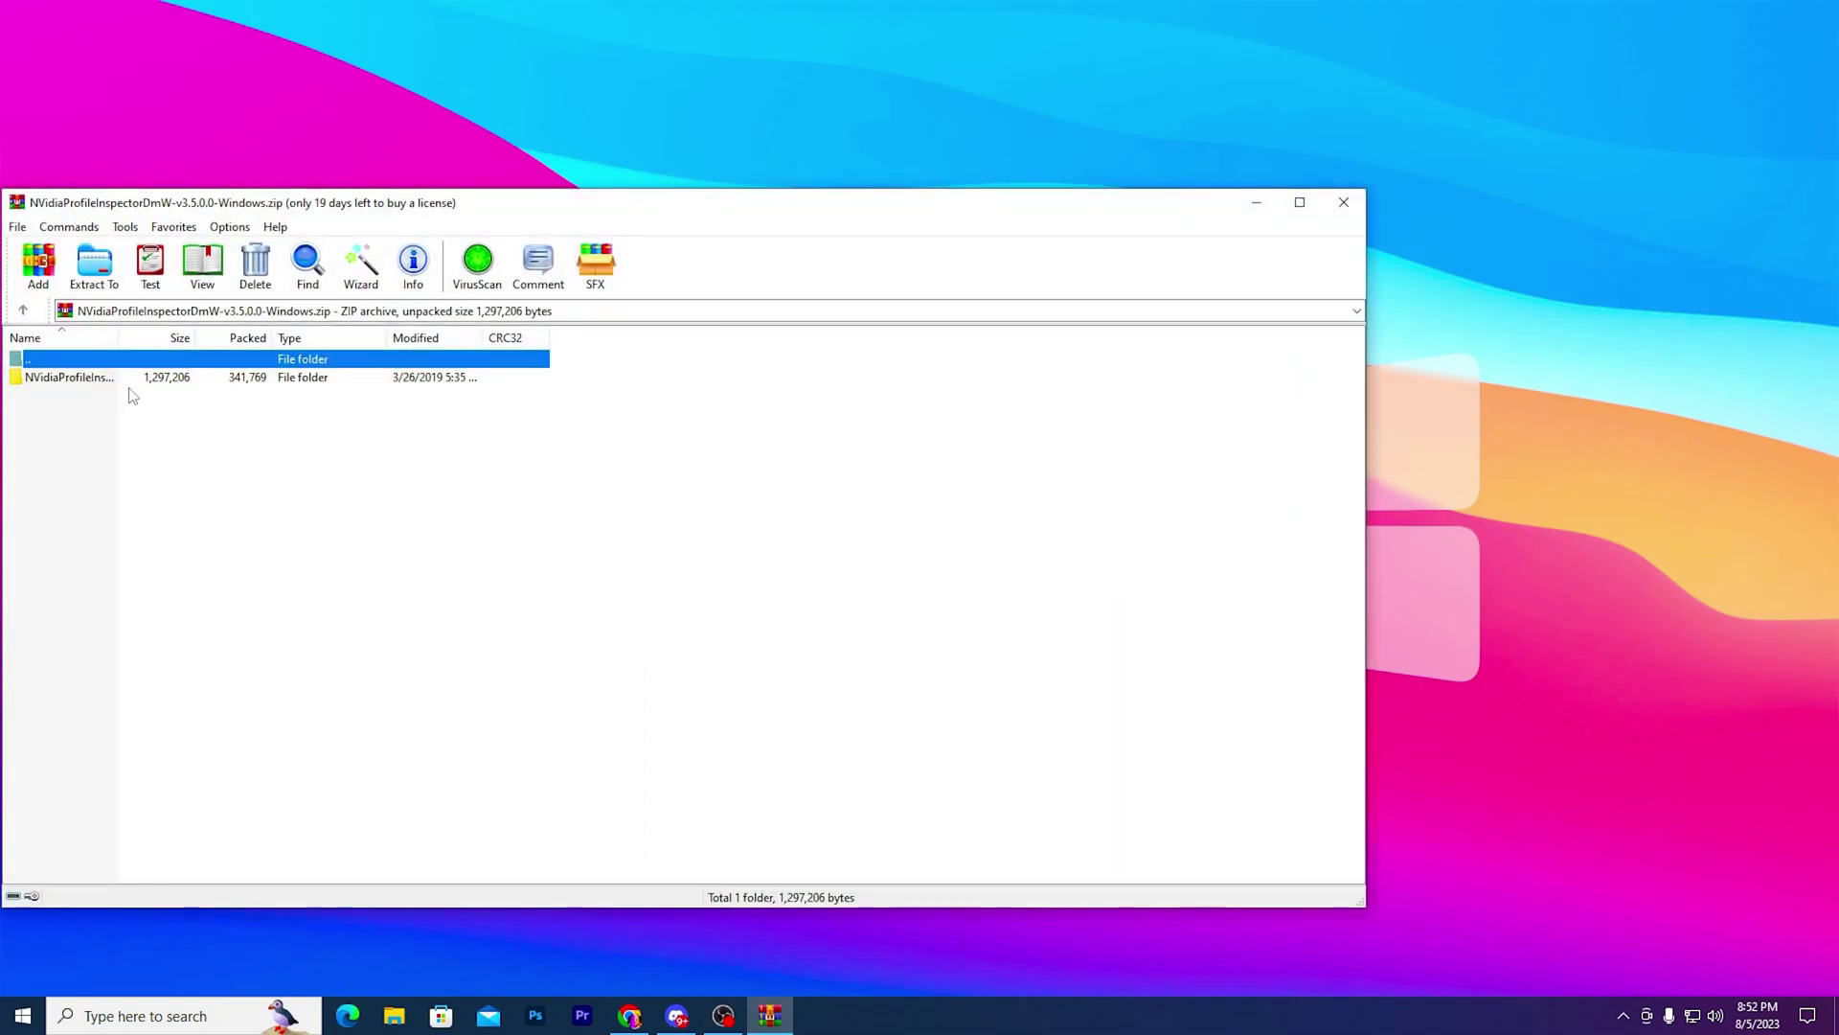
{"action": "left_click_drag", "start_coordinate": [127, 383], "coordinate": [876, 581]}
{"action": "key", "text": "alt+F4"}
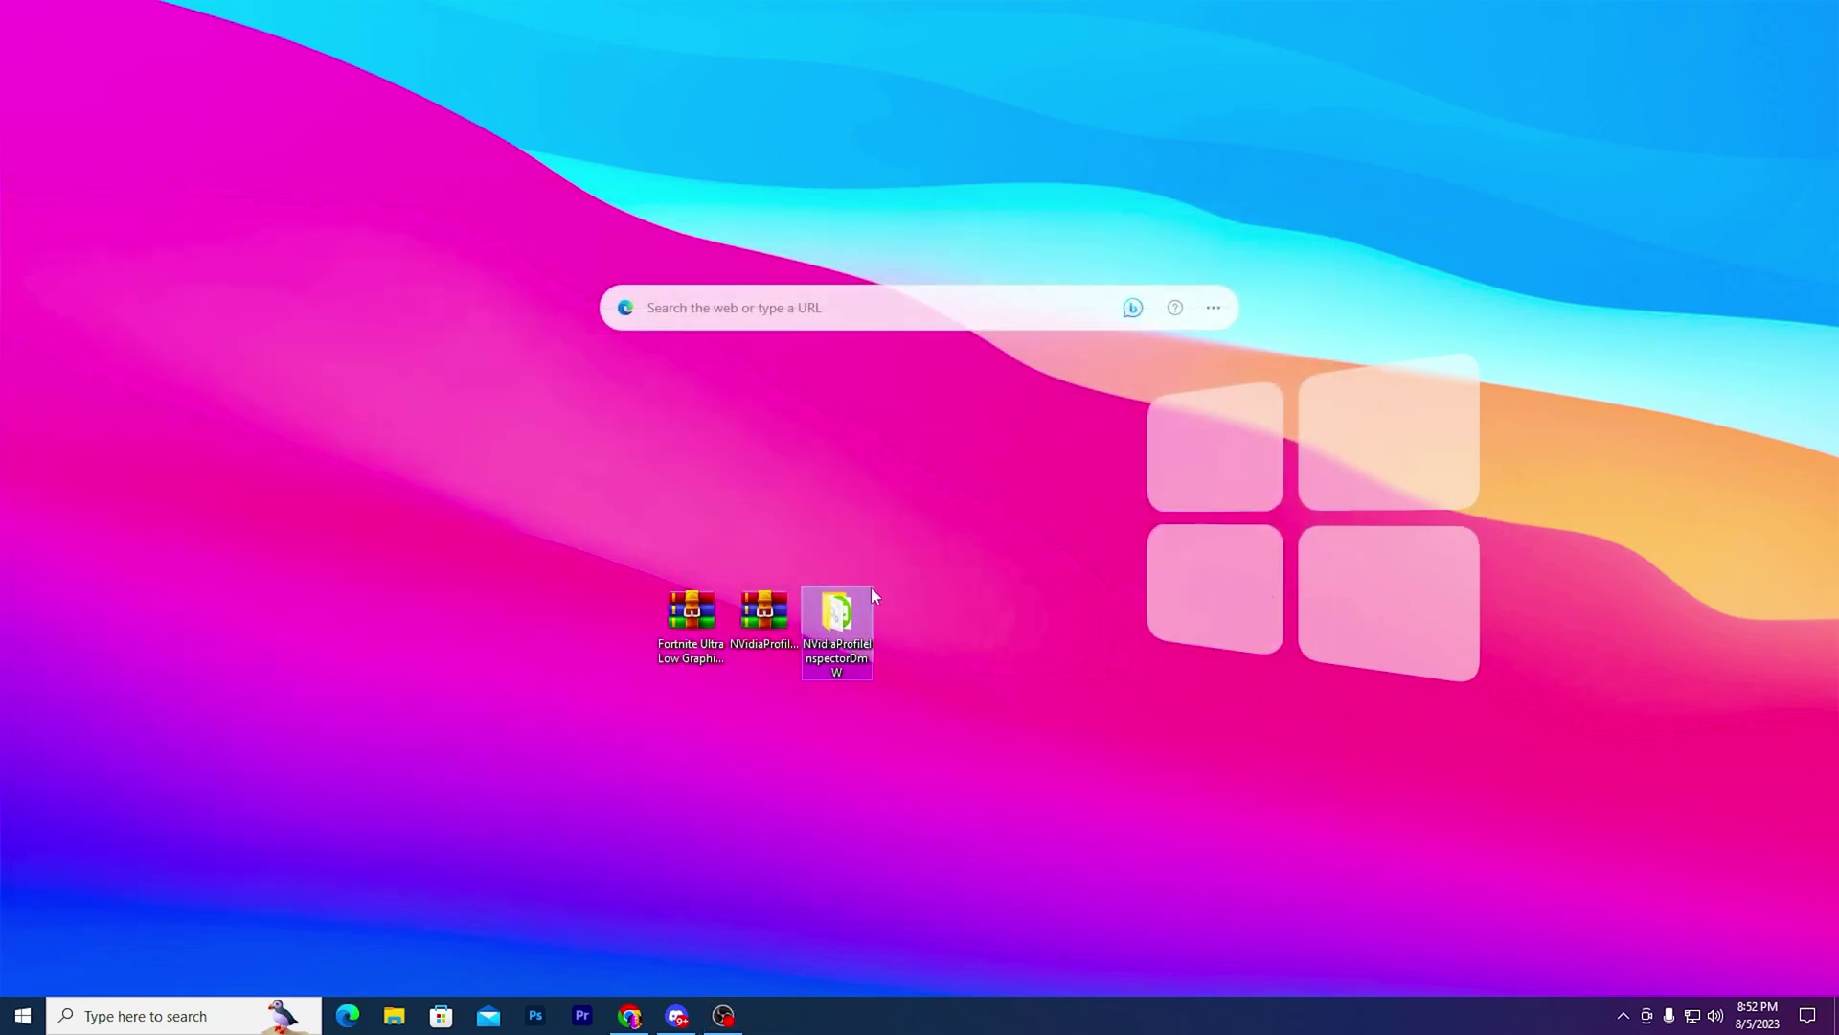
Run NVidiaProfileInspectorDmW.exe from the extracted folder as administrator, accepting the window position reset and continuing past the .NET error.
{"action": "double_click", "coordinate": [837, 605]}
{"action": "left_click_drag", "start_coordinate": [704, 270], "coordinate": [1186, 252]}
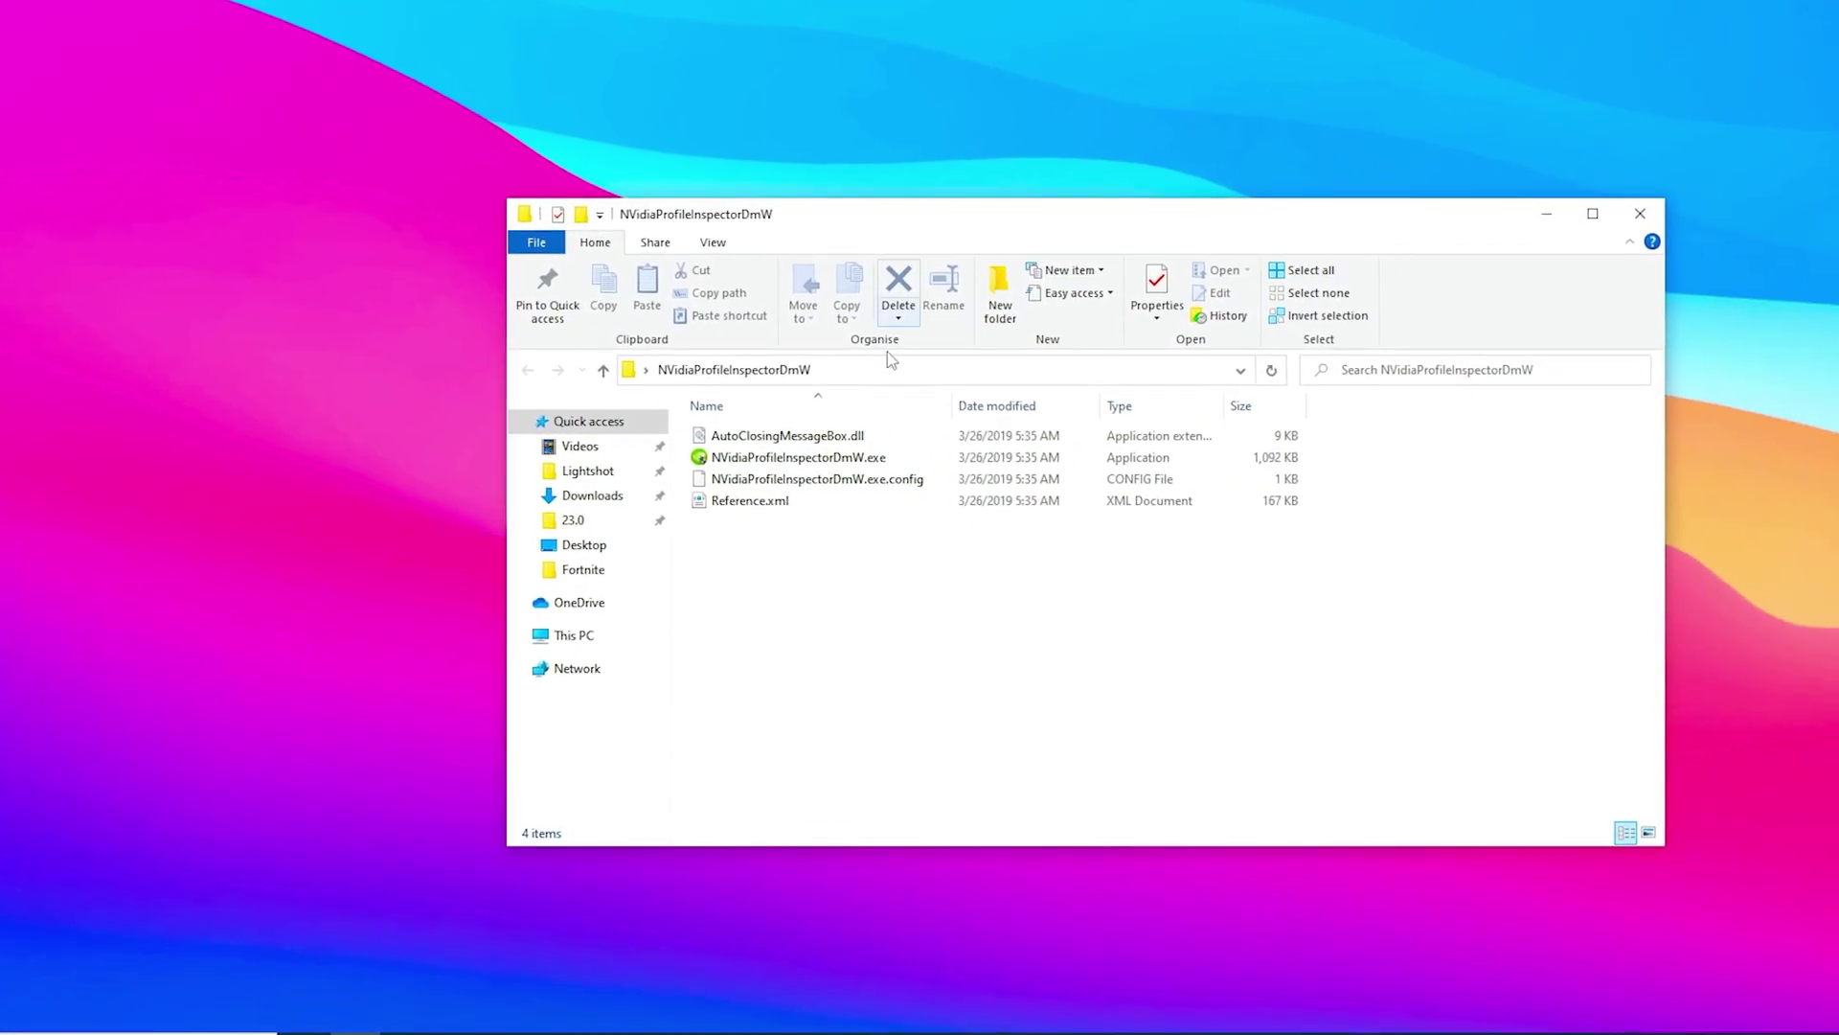
{"action": "left_click", "coordinate": [747, 457]}
{"action": "right_click", "coordinate": [748, 457]}
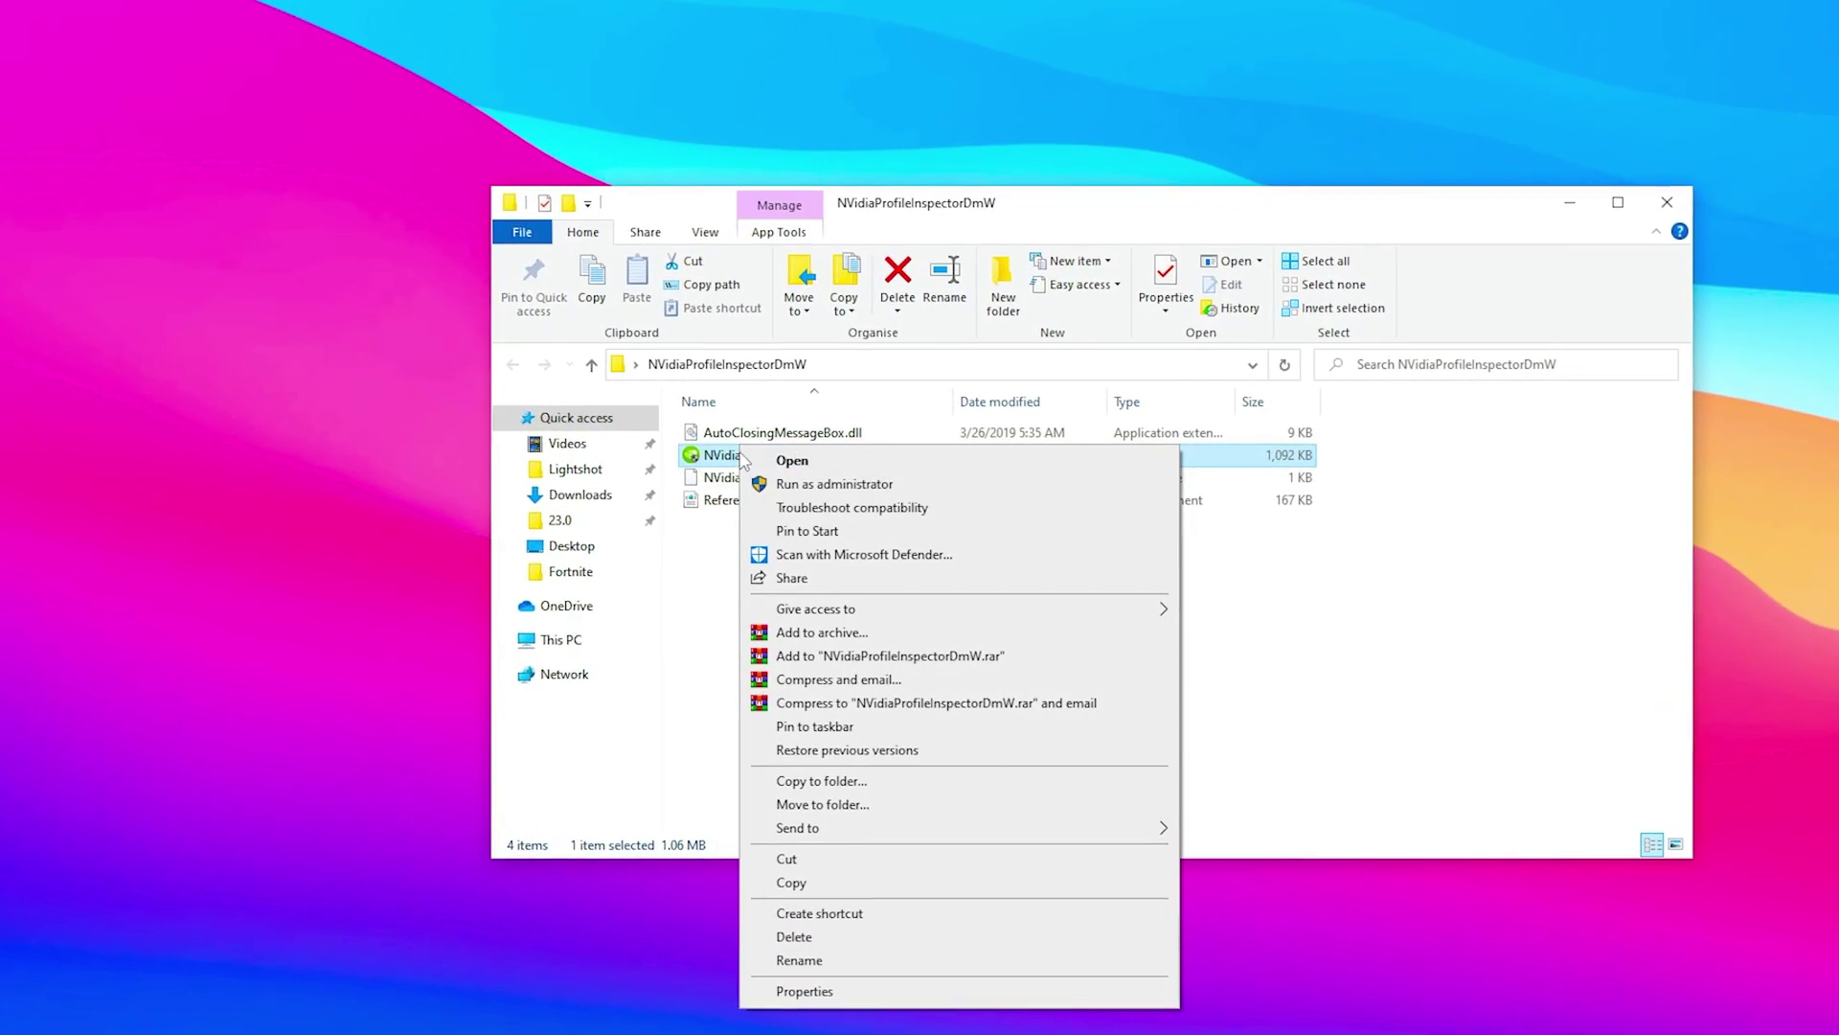
{"action": "left_click", "coordinate": [834, 483]}
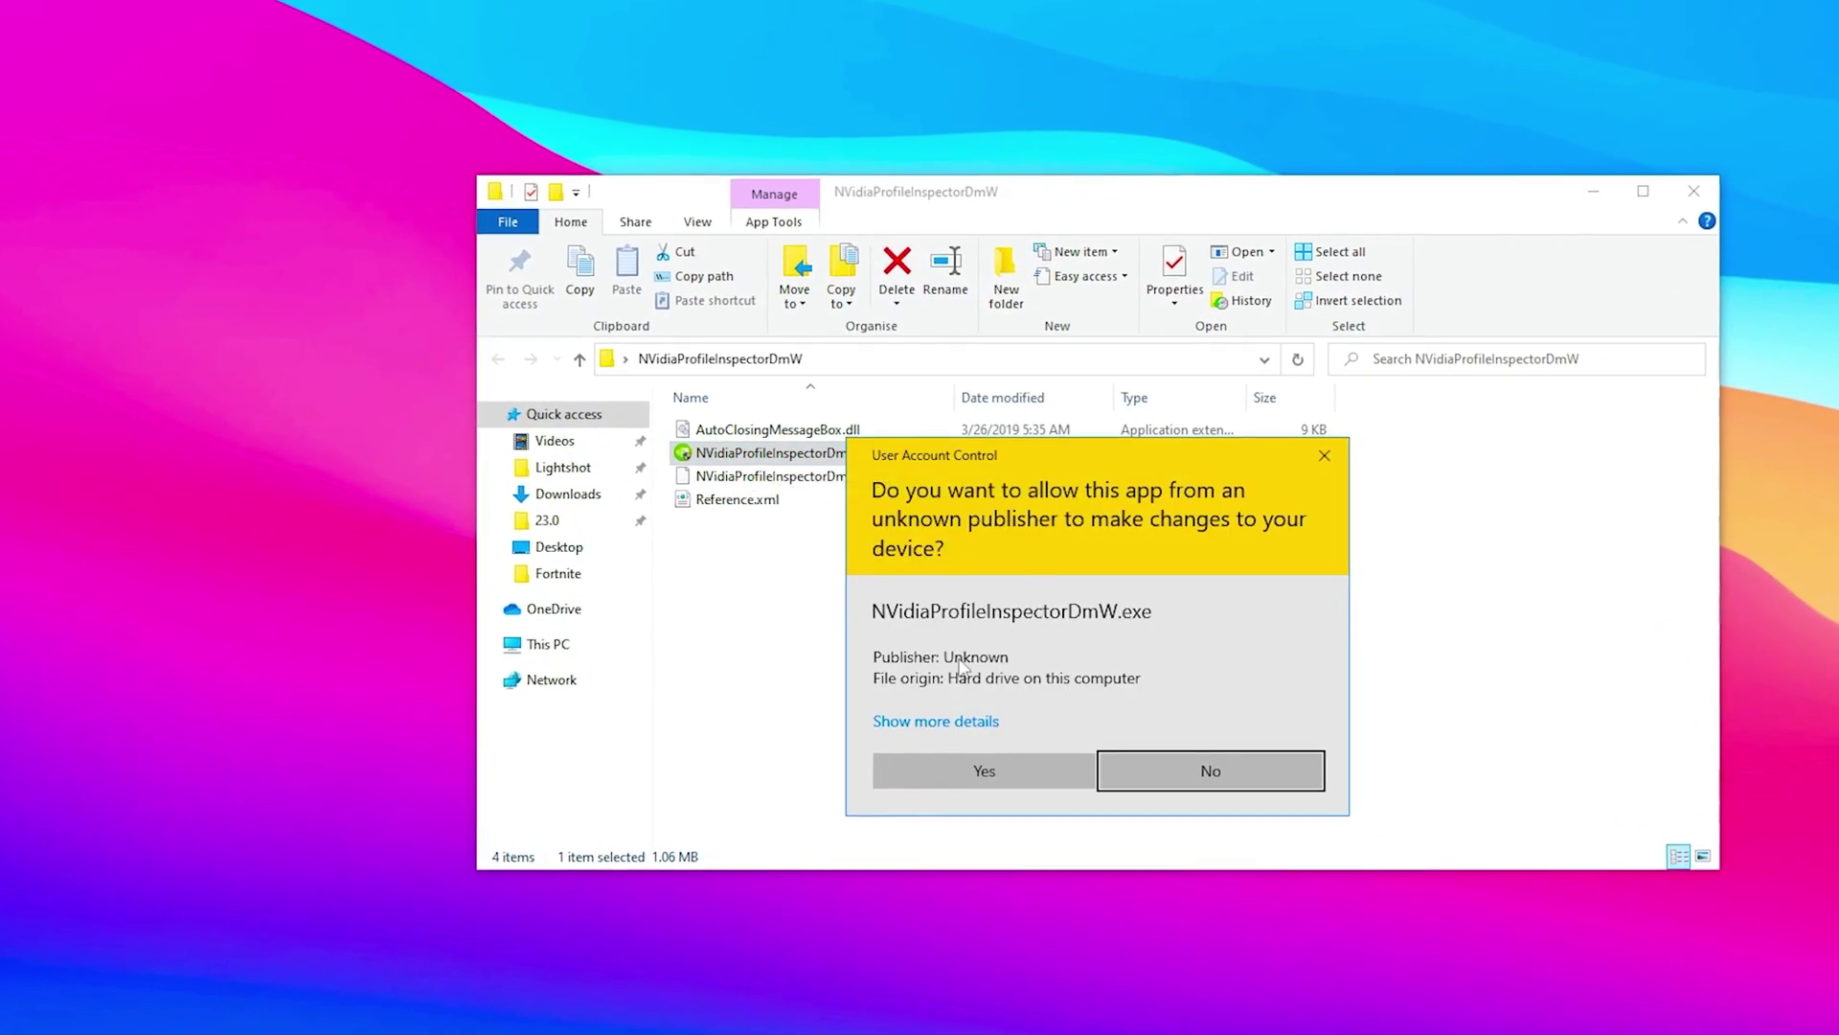
{"action": "left_click", "coordinate": [1002, 767]}
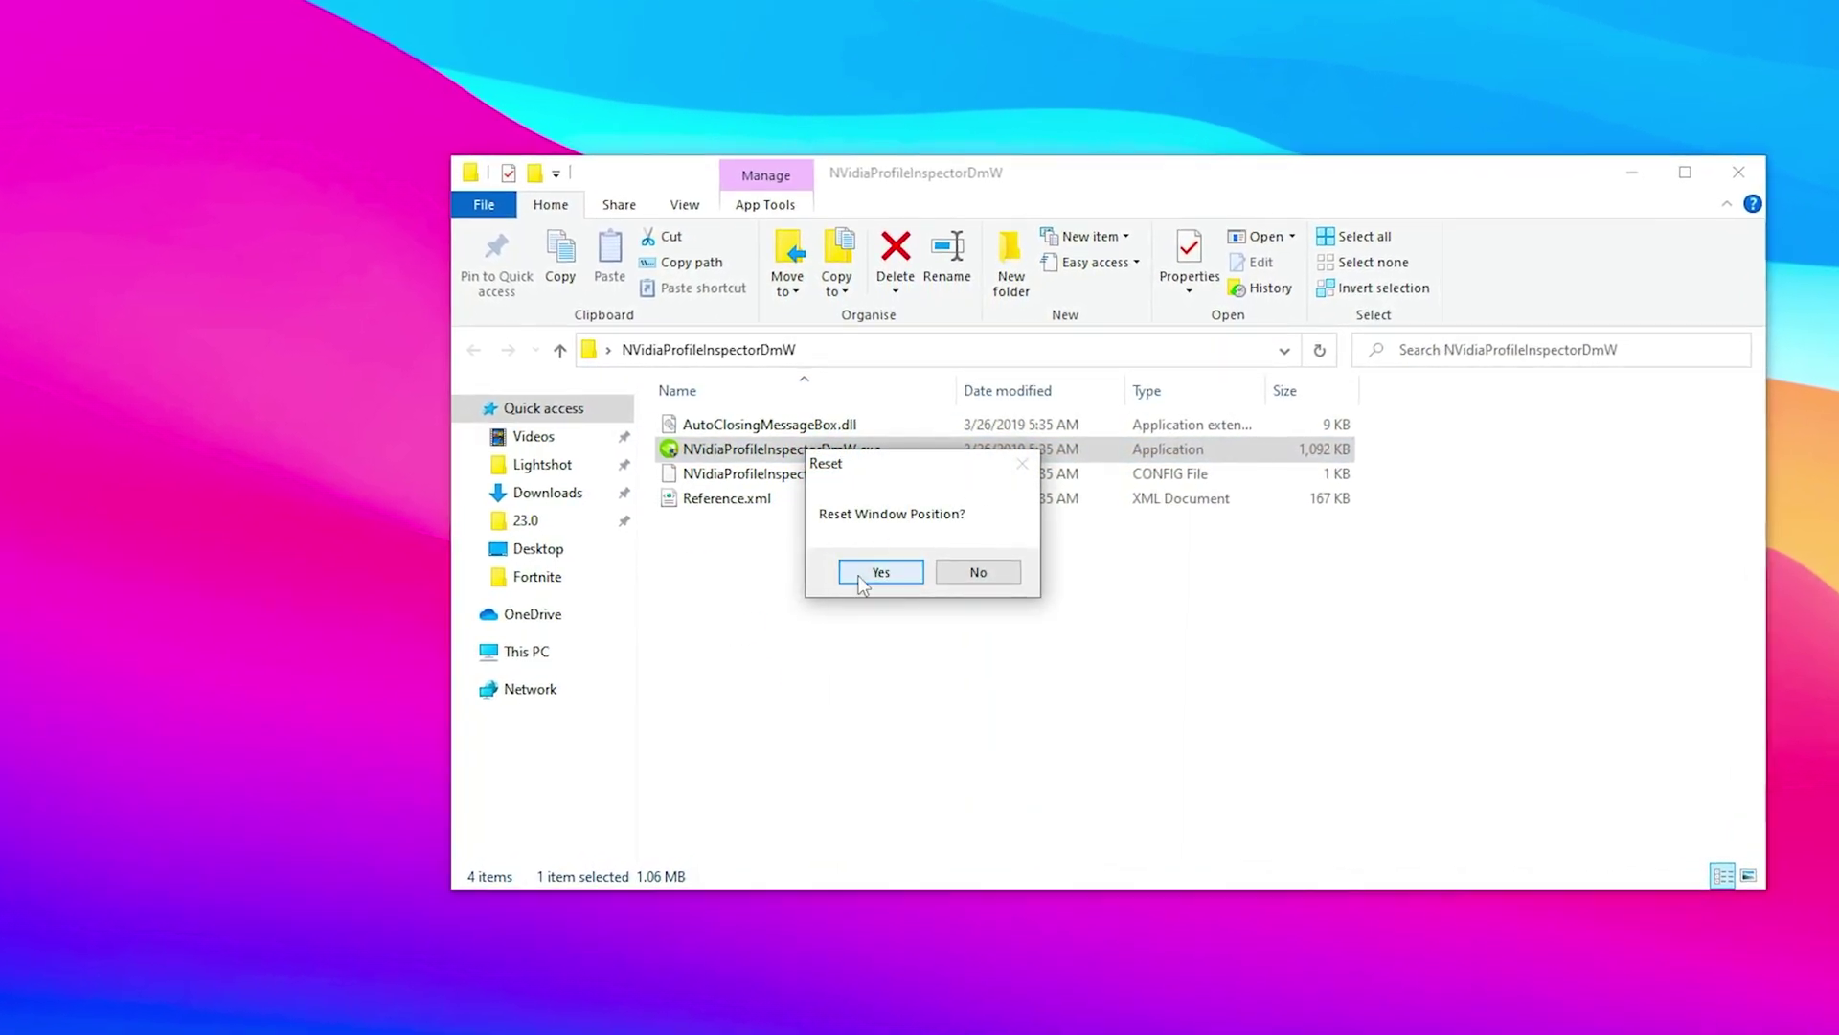
{"action": "left_click", "coordinate": [880, 573]}
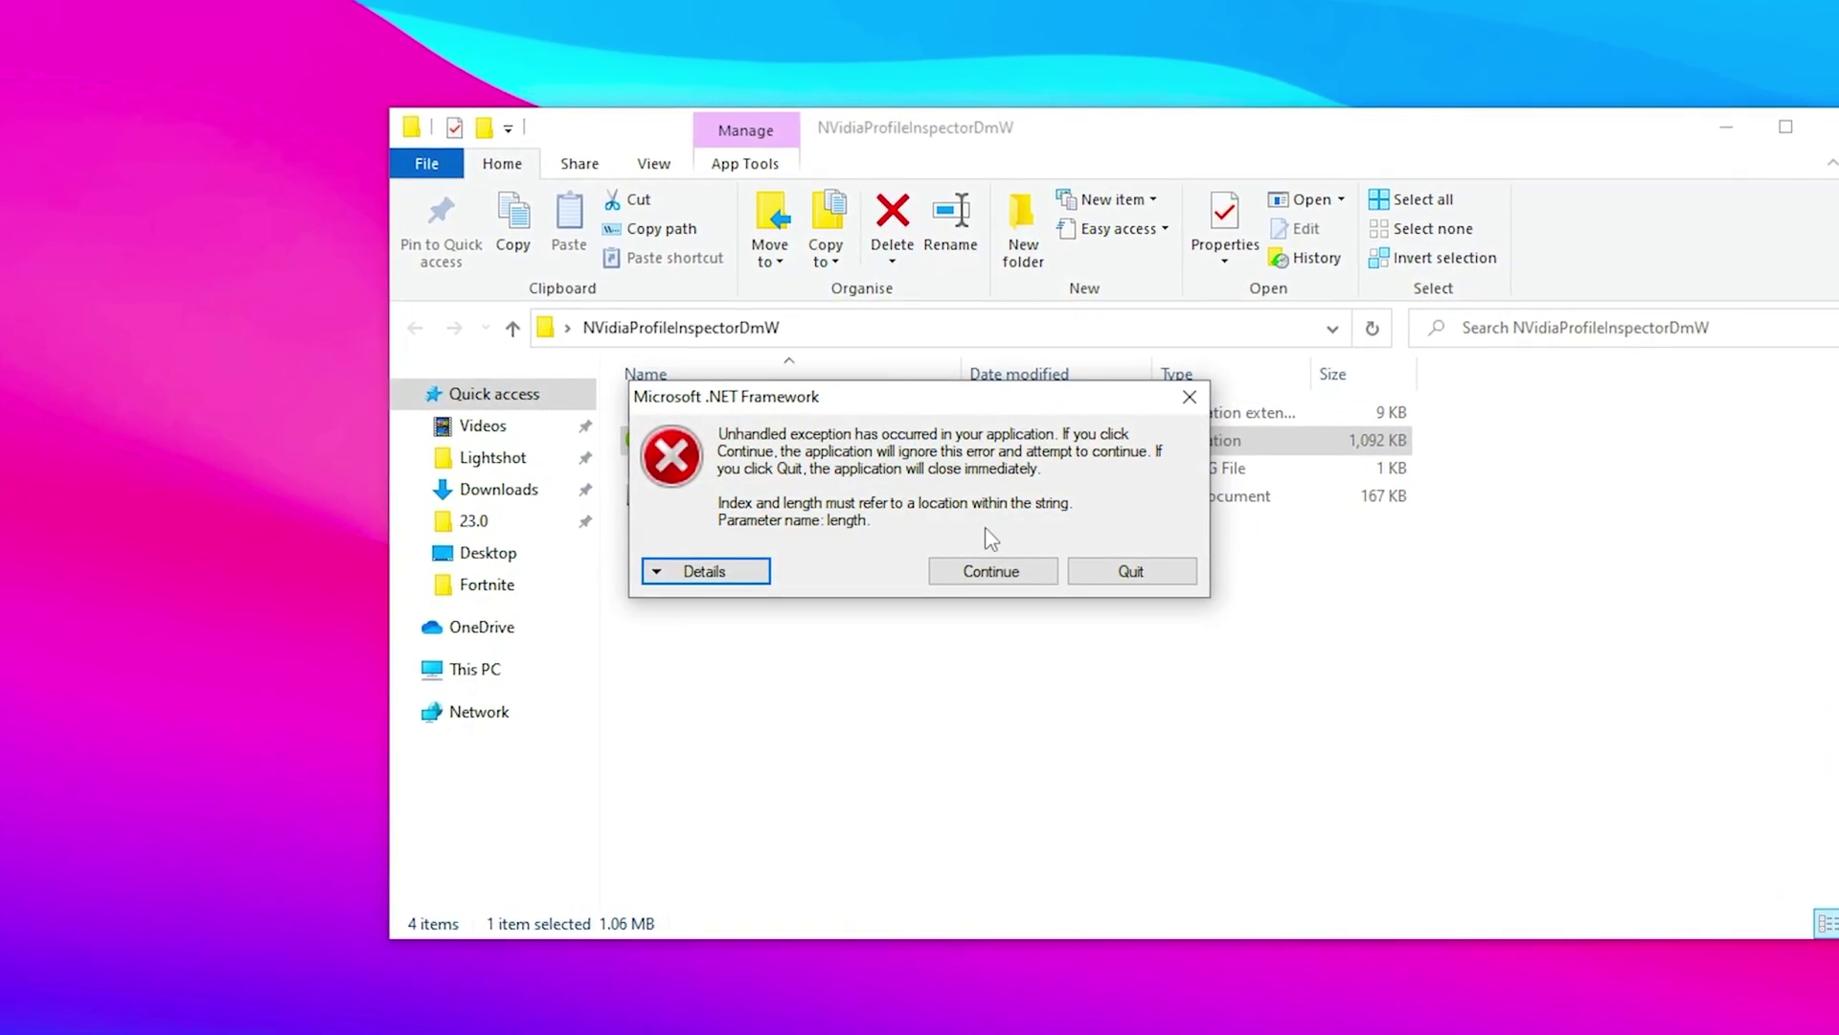
{"action": "left_click", "coordinate": [991, 571]}
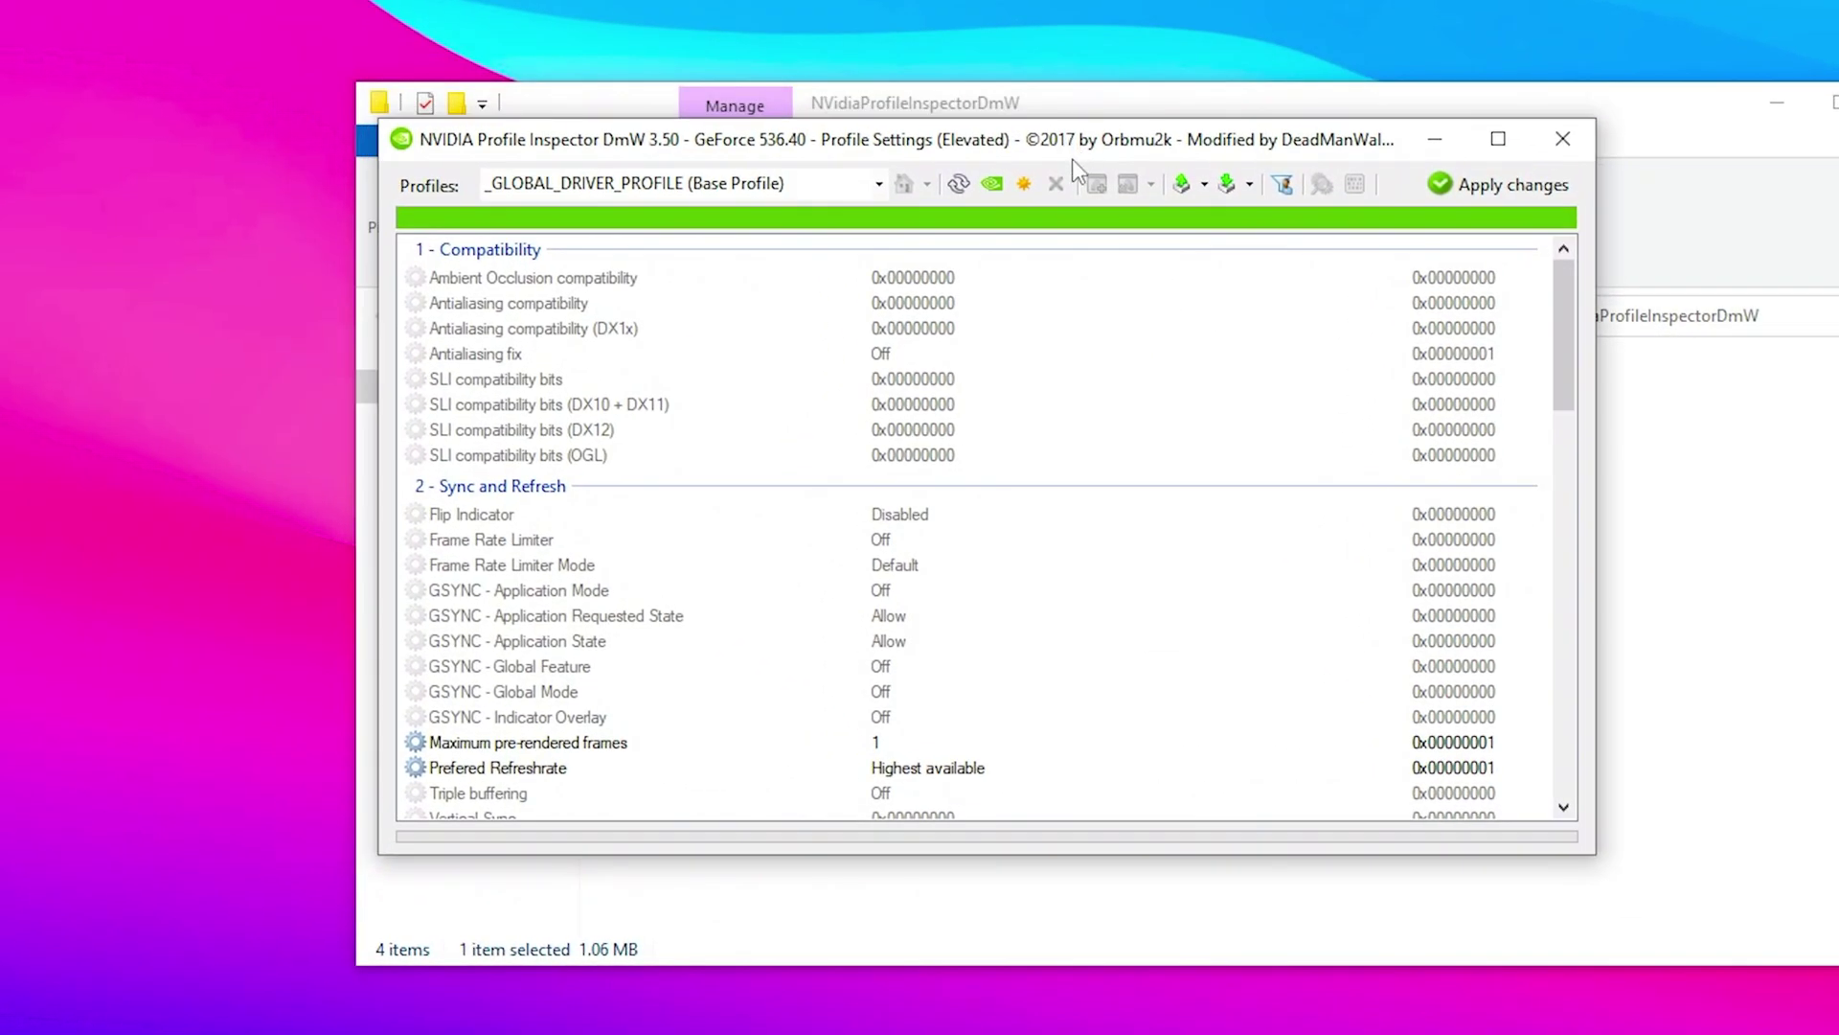
Find the Fortnite profile by entering "fort" and load it for editing.
{"action": "left_click", "coordinate": [887, 187]}
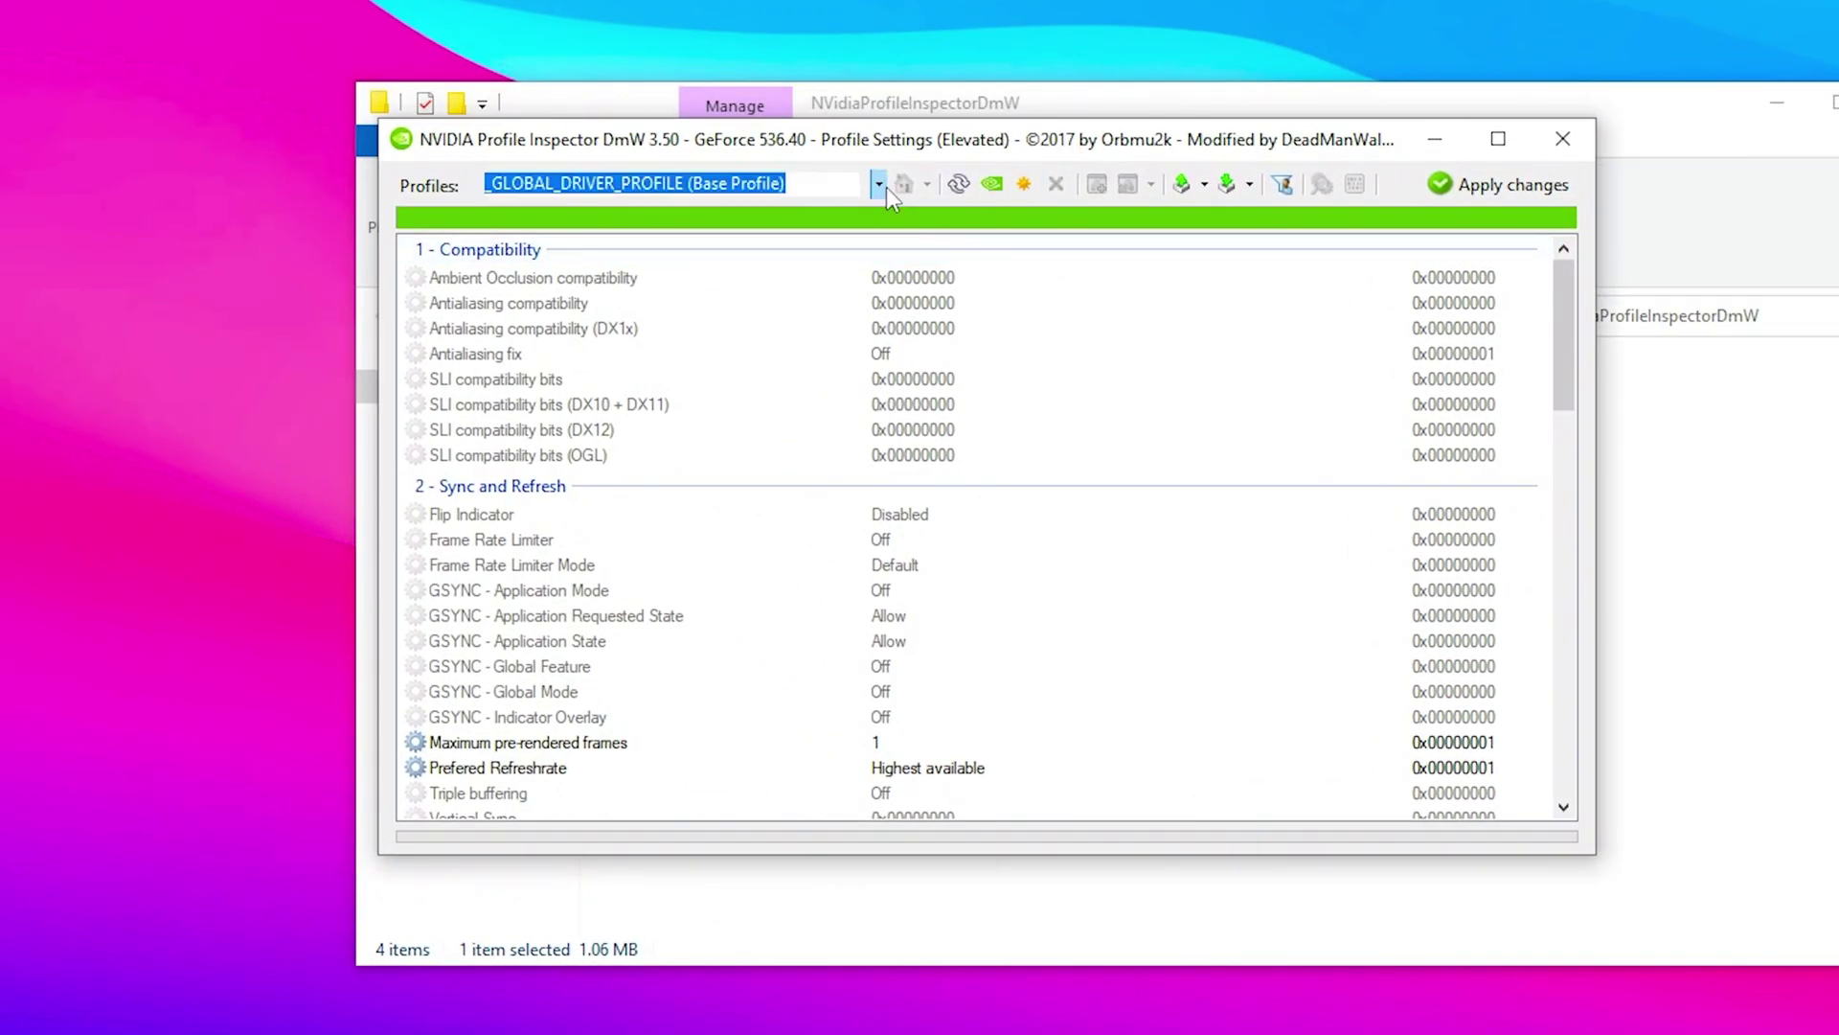
{"action": "left_click", "coordinate": [801, 182]}
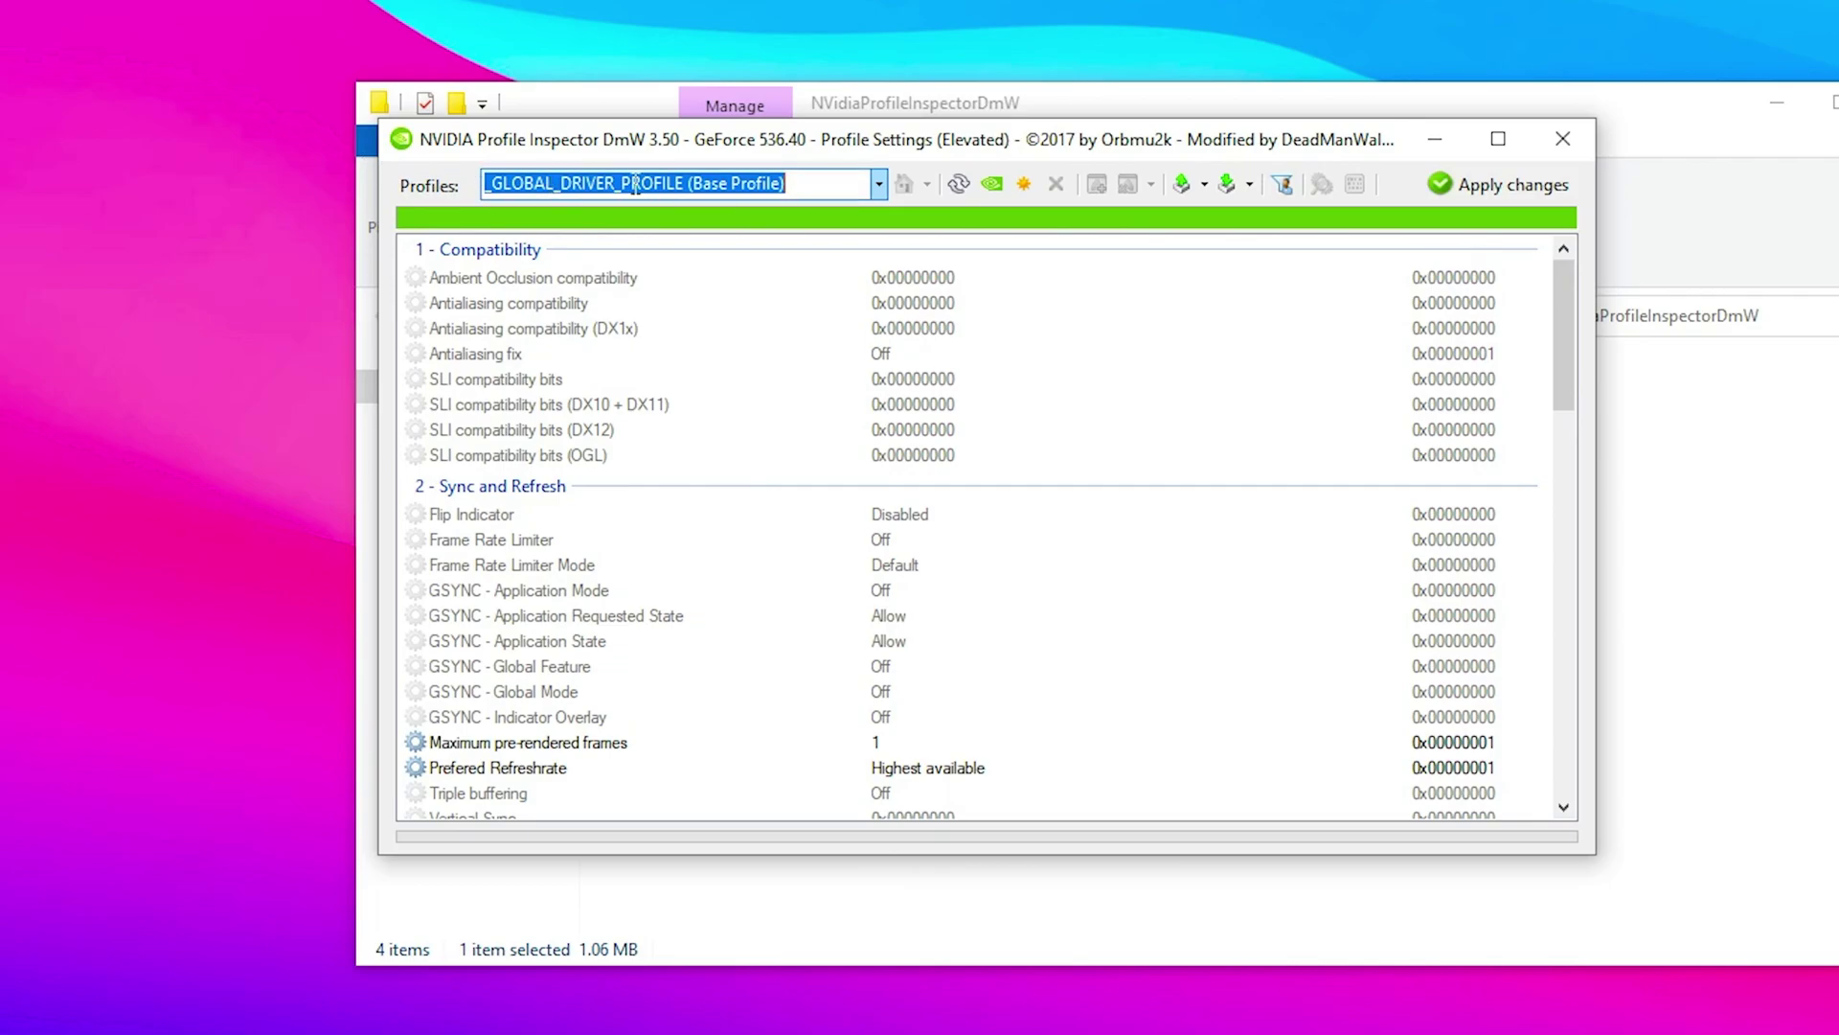
{"action": "type", "text": "fort"}
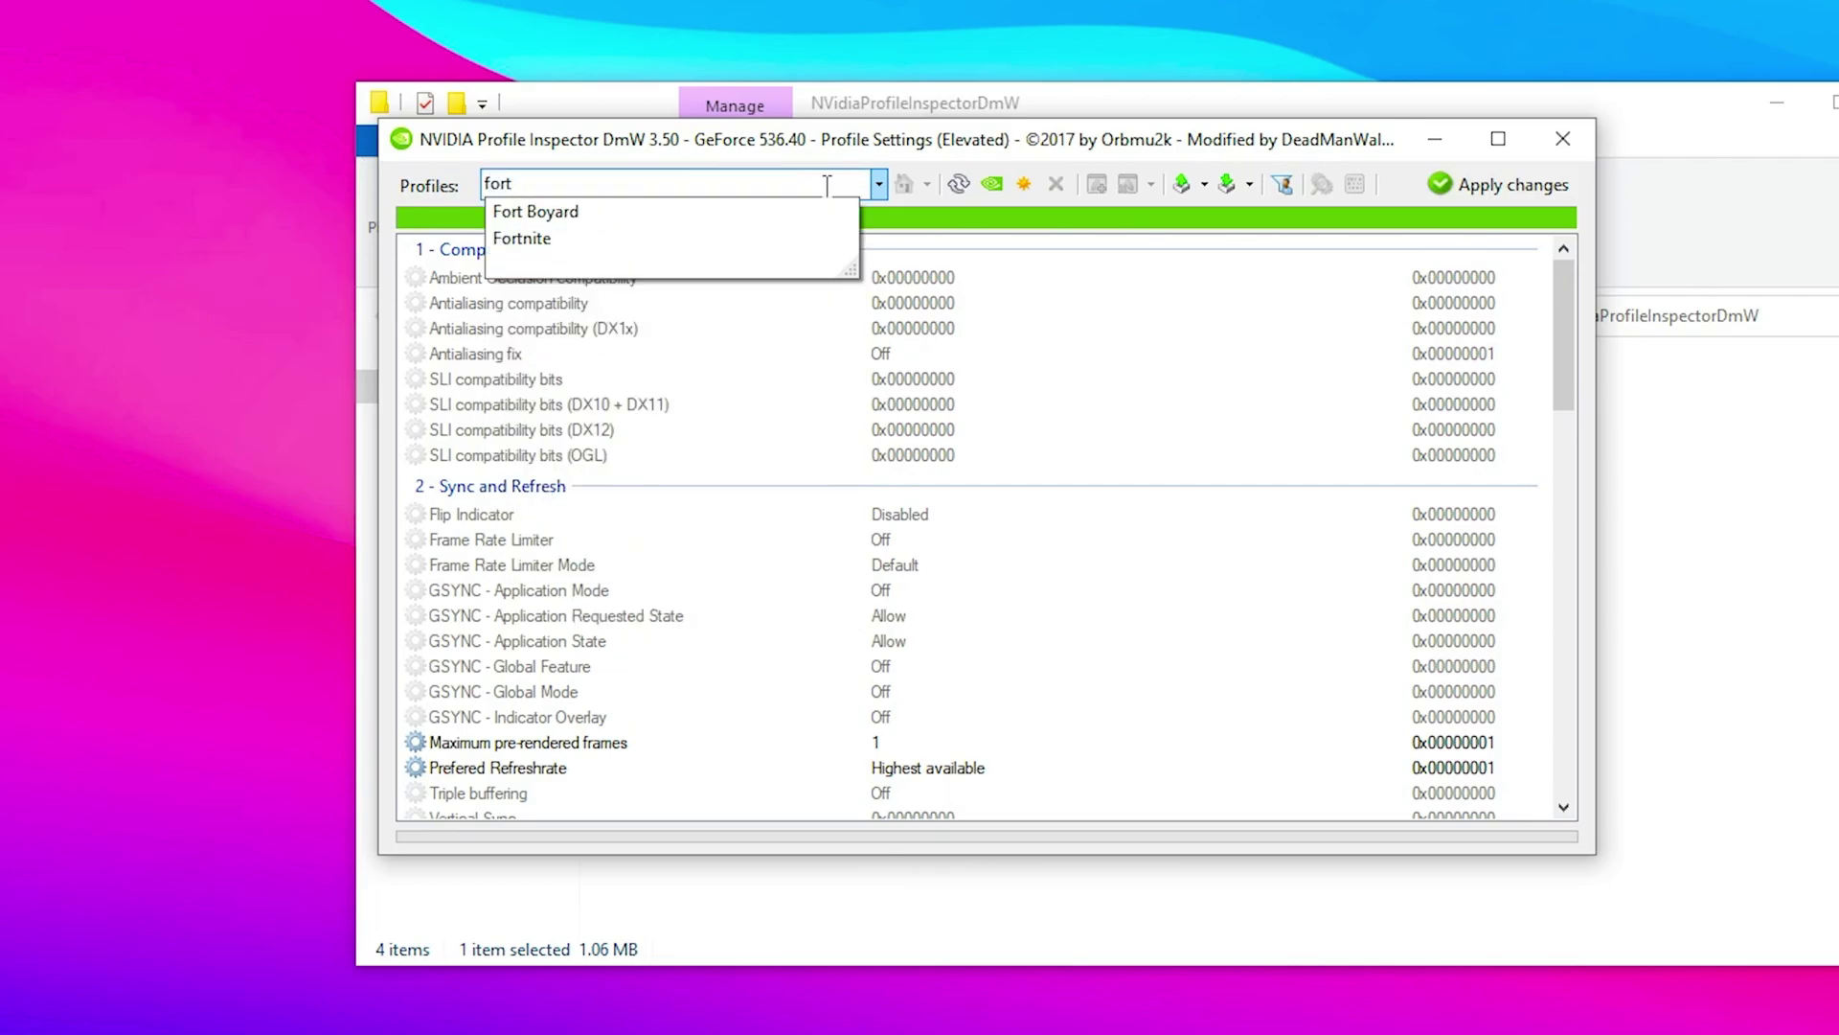
{"action": "left_click", "coordinate": [512, 239]}
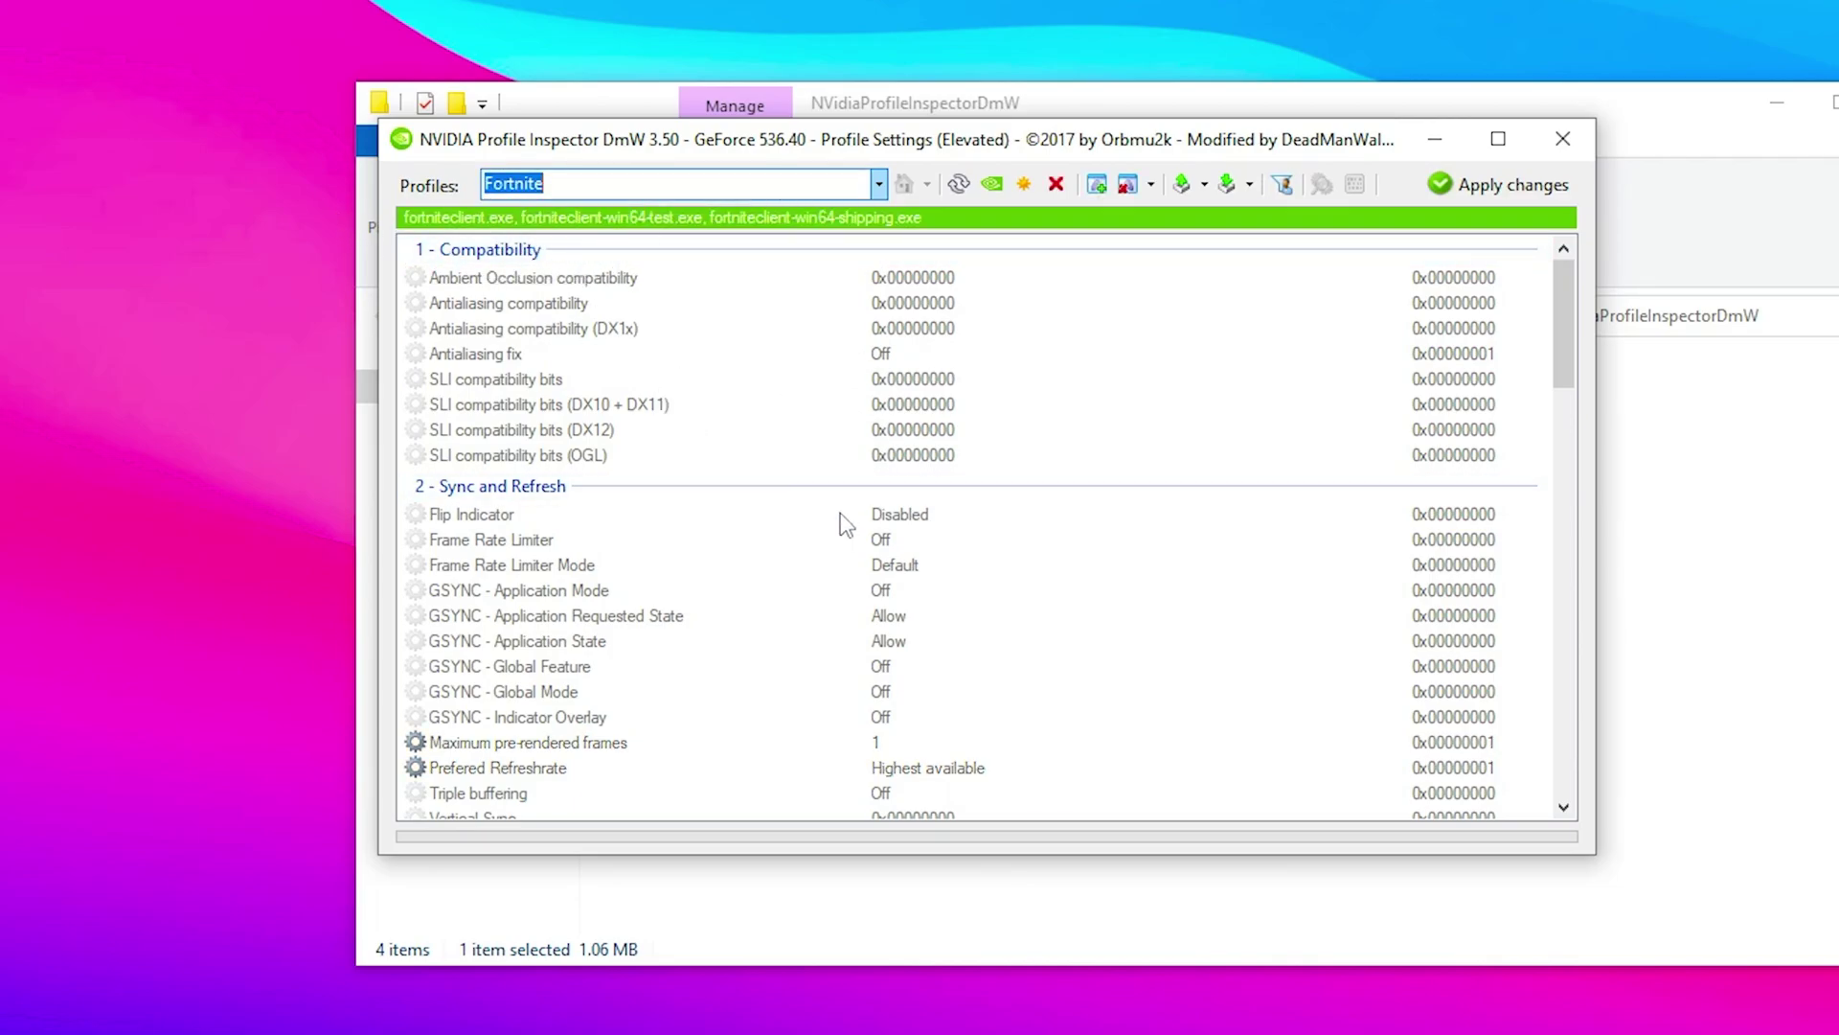
Set Antialiasing - Transparency Supersampling to 0x00000008 AA_MODE_REPLAY_MODE_ALL in the Fortnite profile.
{"action": "scroll", "coordinate": [841, 513], "scroll_direction": "down", "scroll_amount": 5}
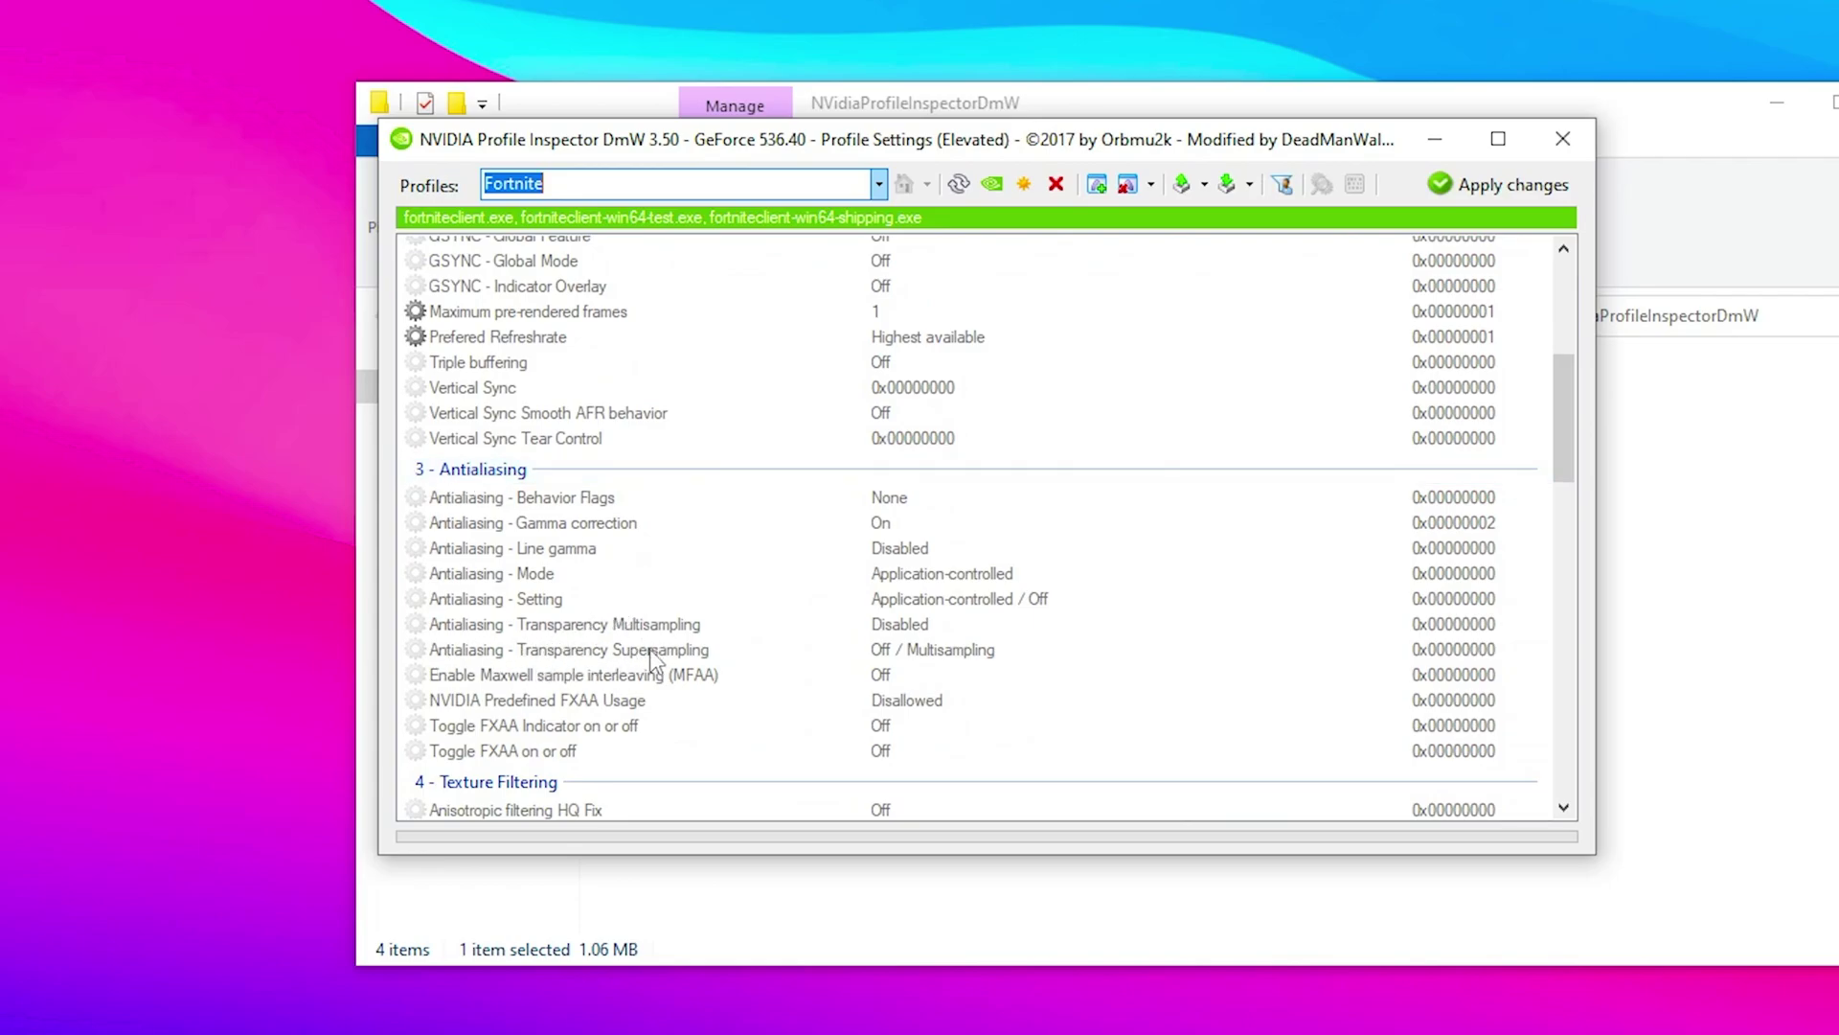
{"action": "left_click", "coordinate": [955, 655]}
{"action": "left_click", "coordinate": [1391, 578]}
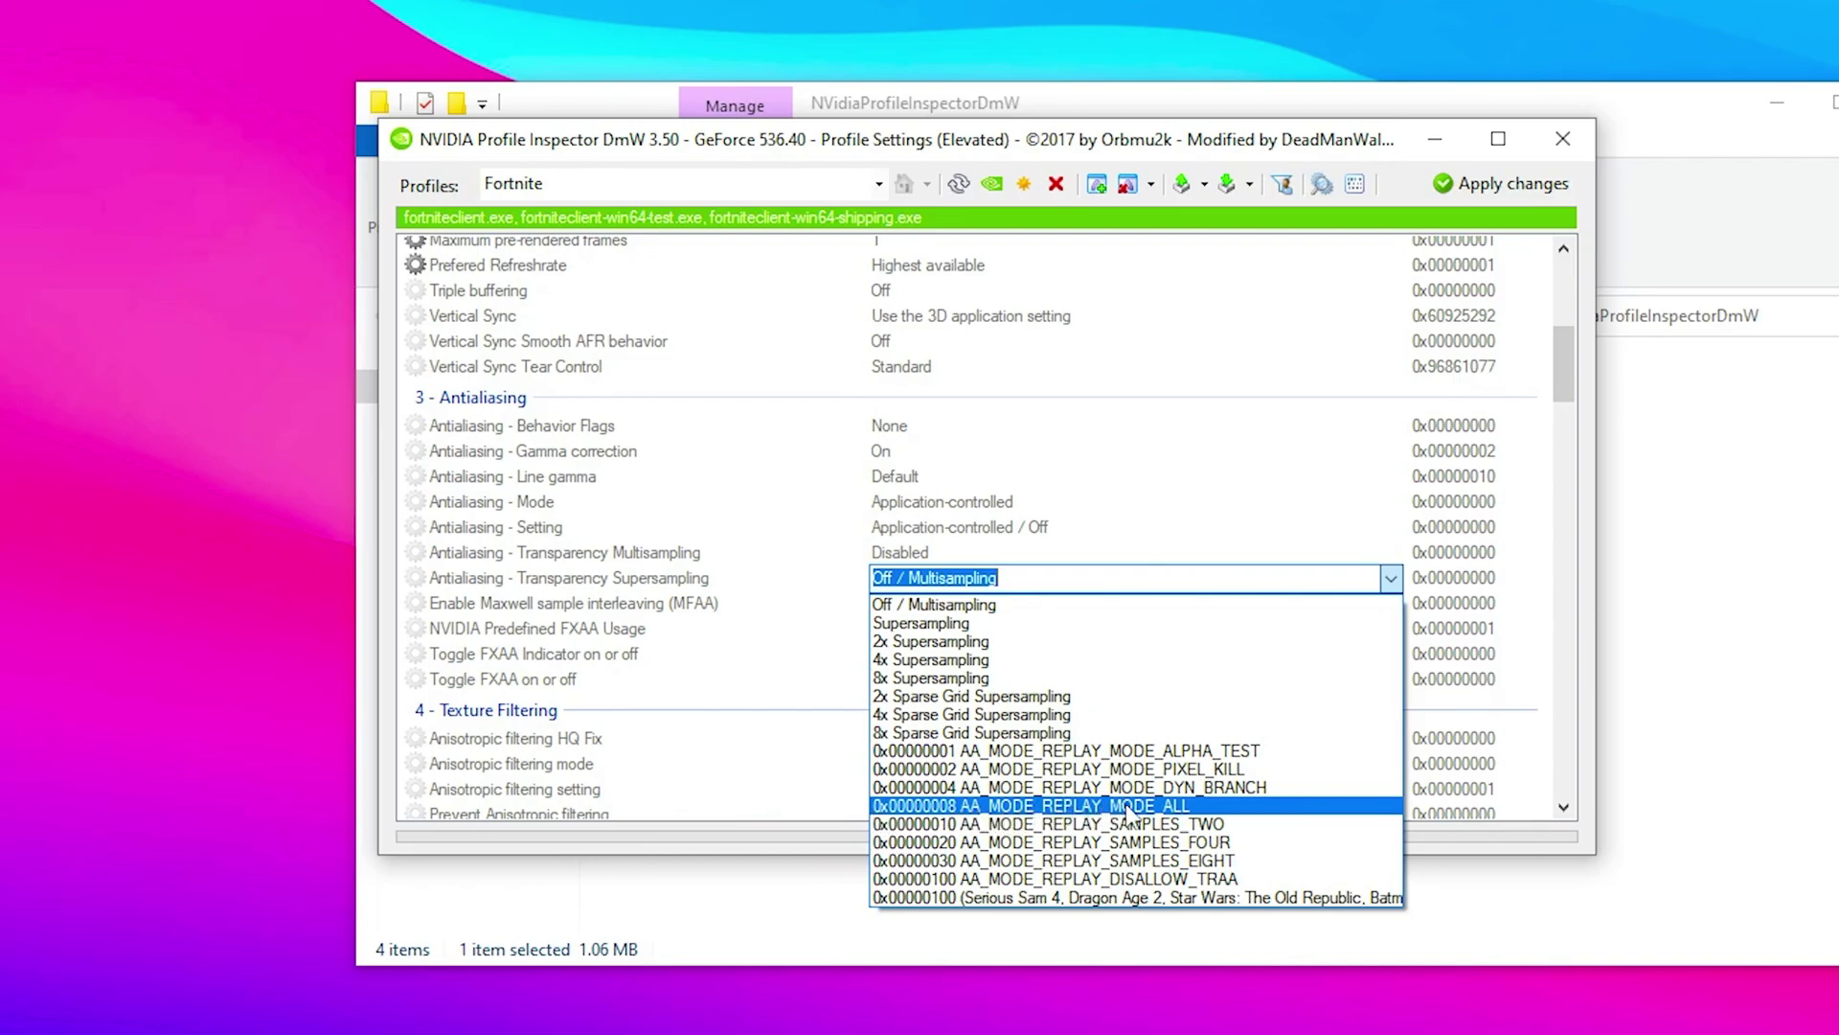
{"action": "left_click", "coordinate": [1176, 813]}
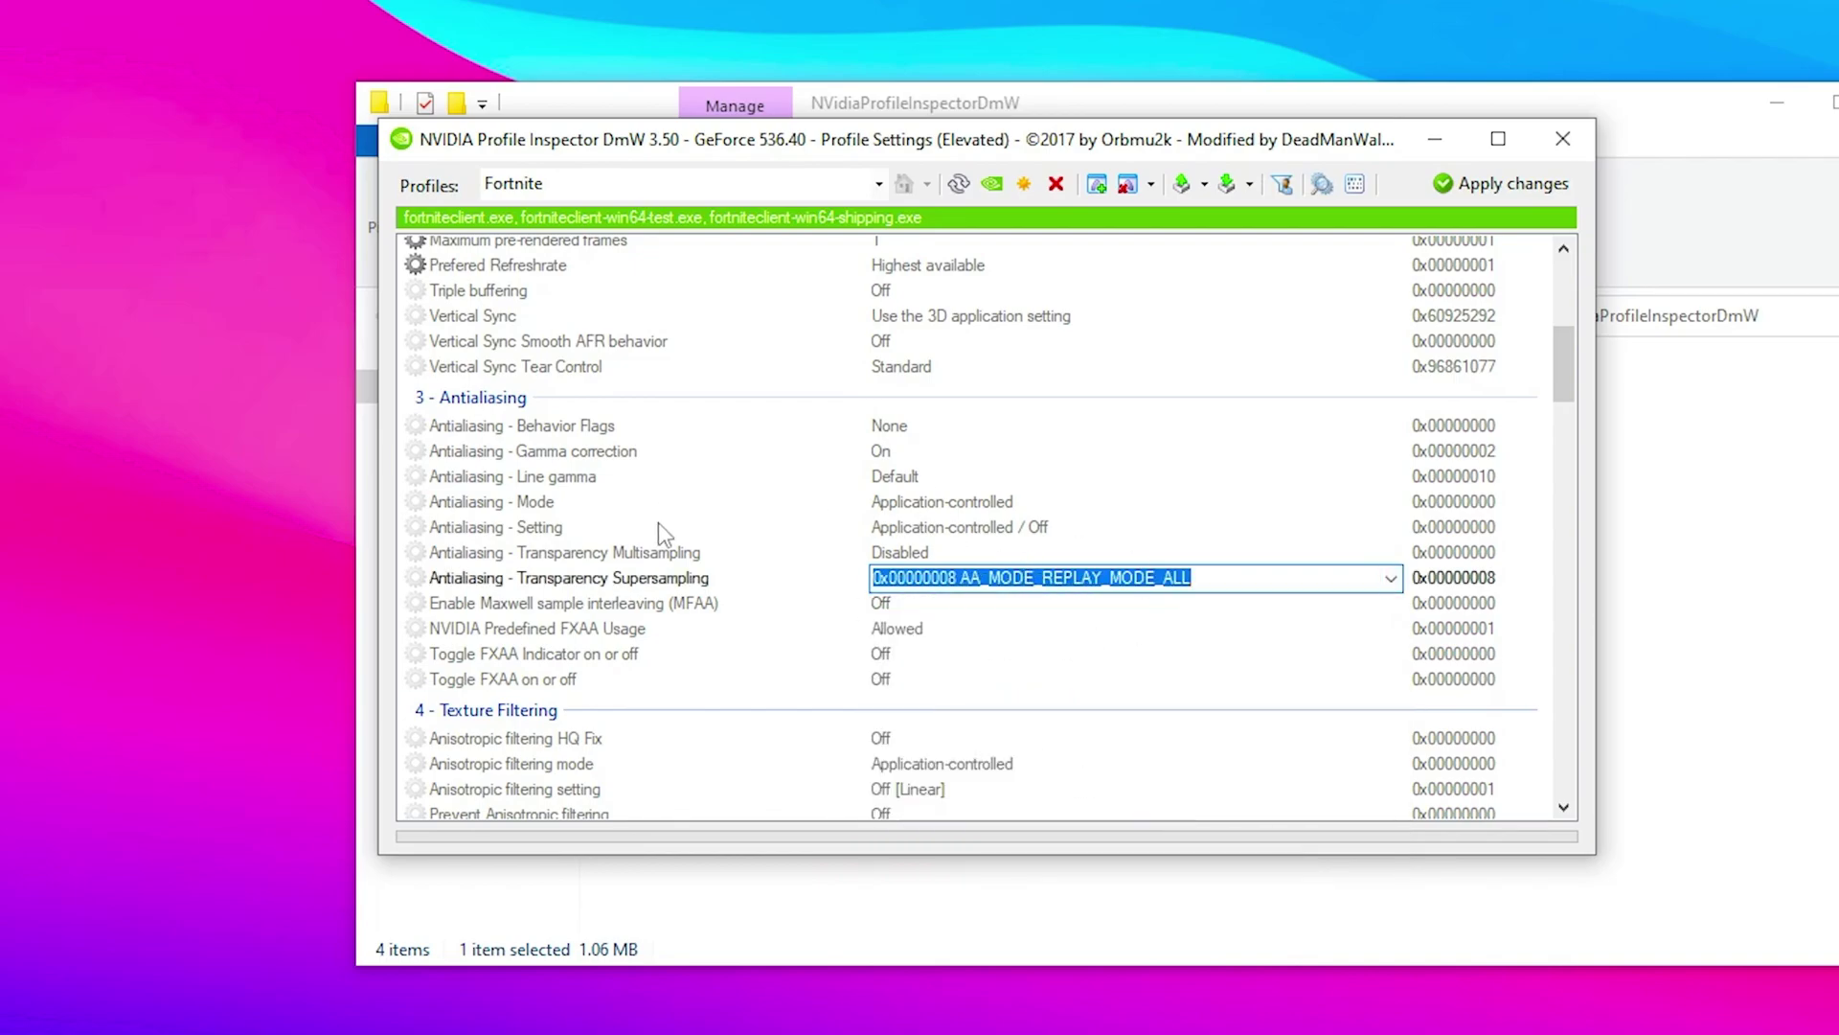
Set Texture filtering - LOD Bias (OGL) to +1.0000 in the Fortnite profile.
{"action": "scroll", "coordinate": [739, 462], "scroll_direction": "down", "scroll_amount": 3}
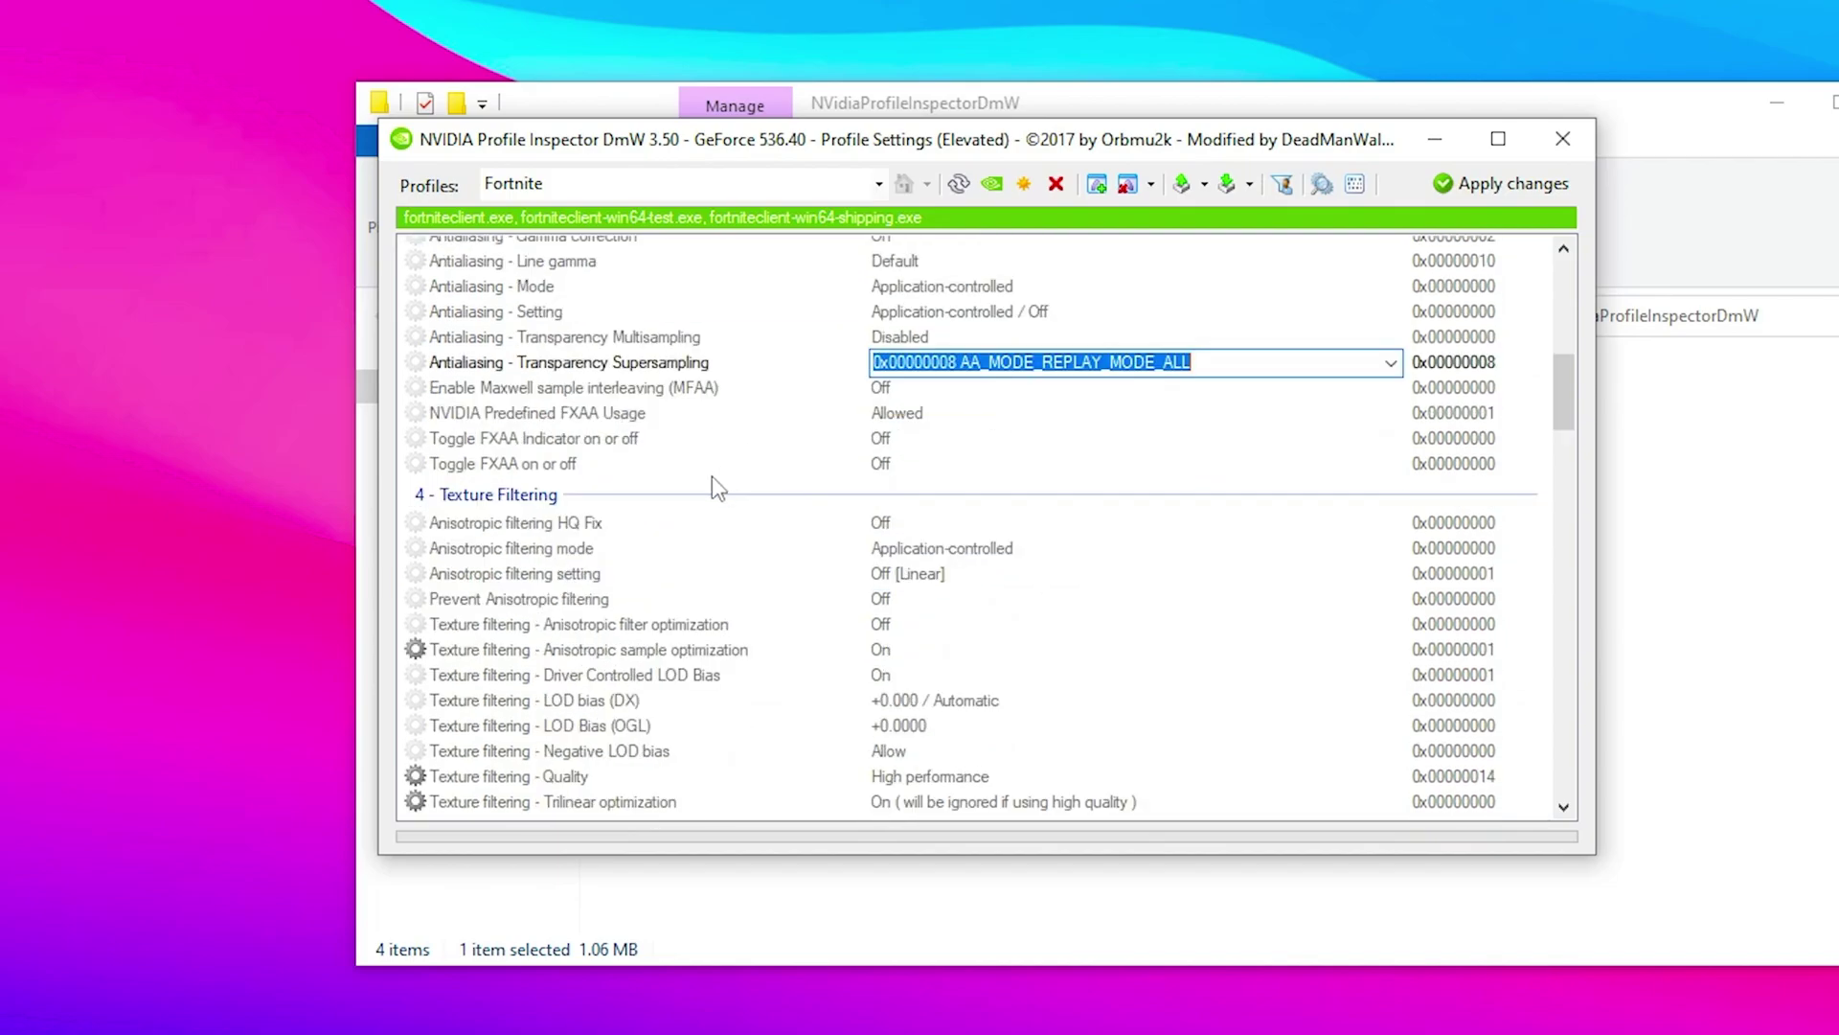
{"action": "scroll", "coordinate": [719, 487], "scroll_direction": "down", "scroll_amount": 1}
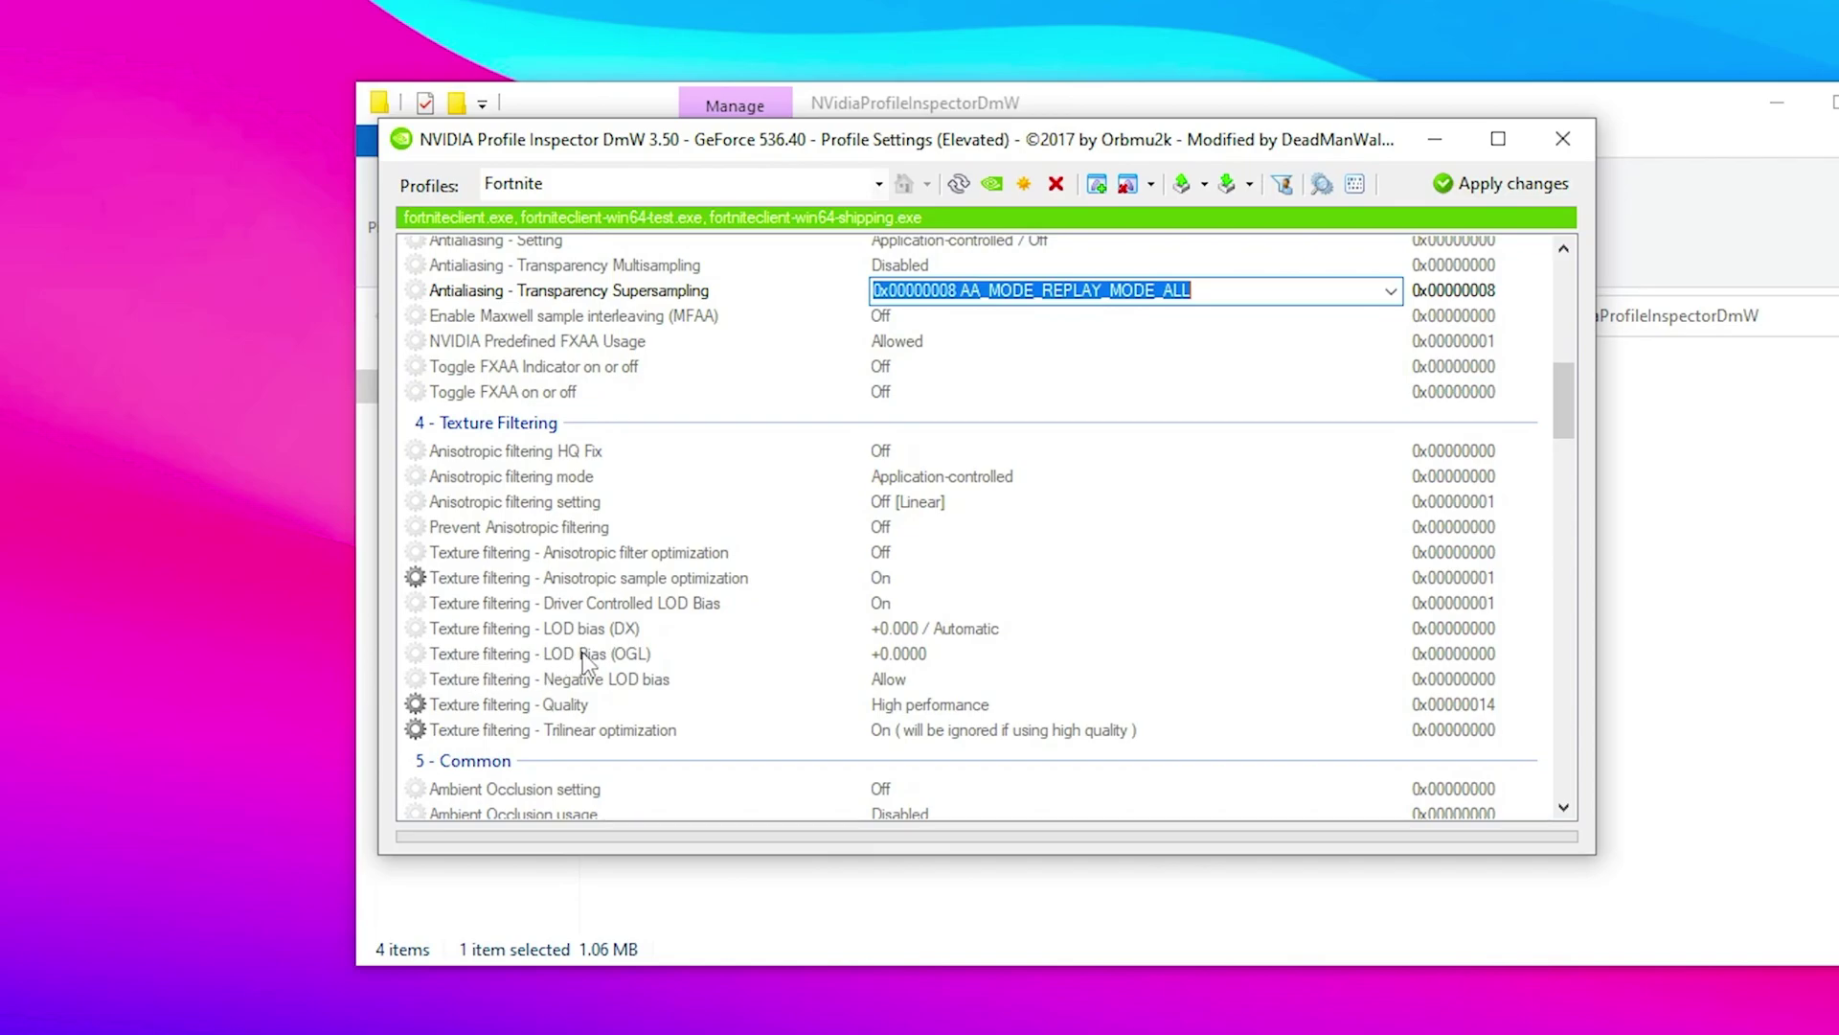
{"action": "left_click", "coordinate": [935, 655]}
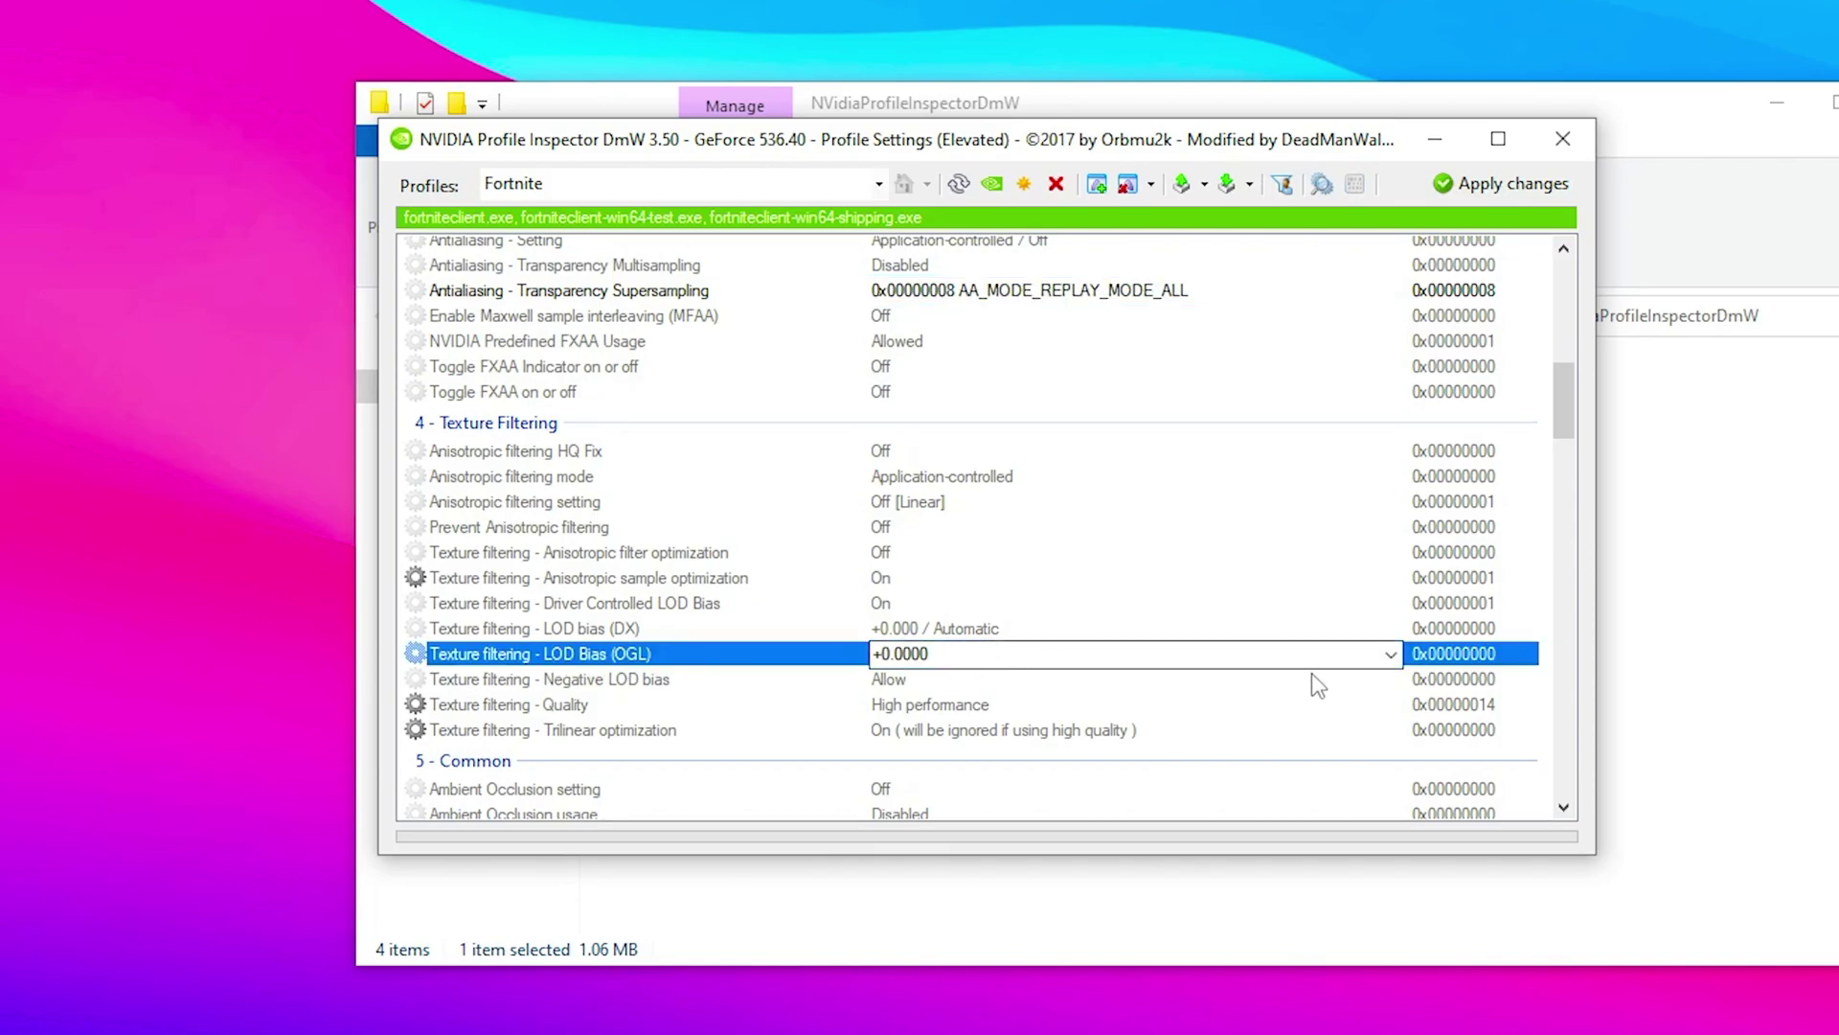
{"action": "left_click", "coordinate": [1391, 655]}
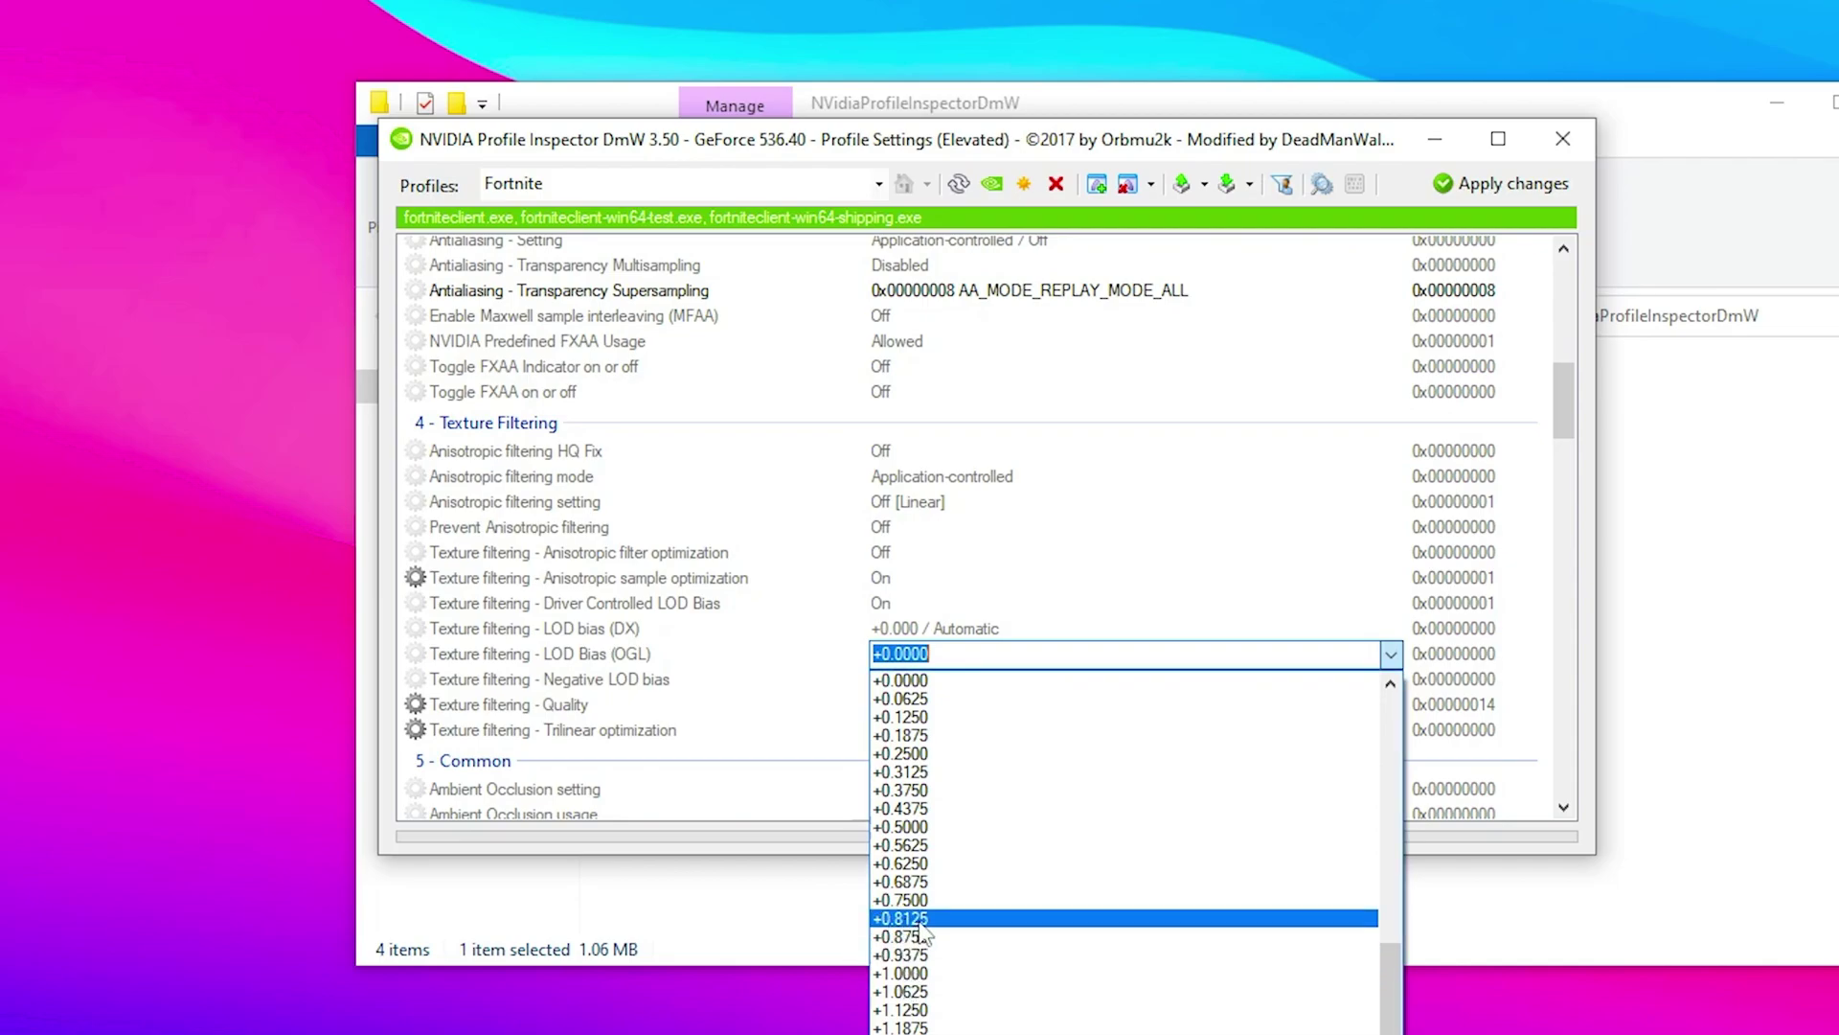
{"action": "left_click", "coordinate": [914, 976]}
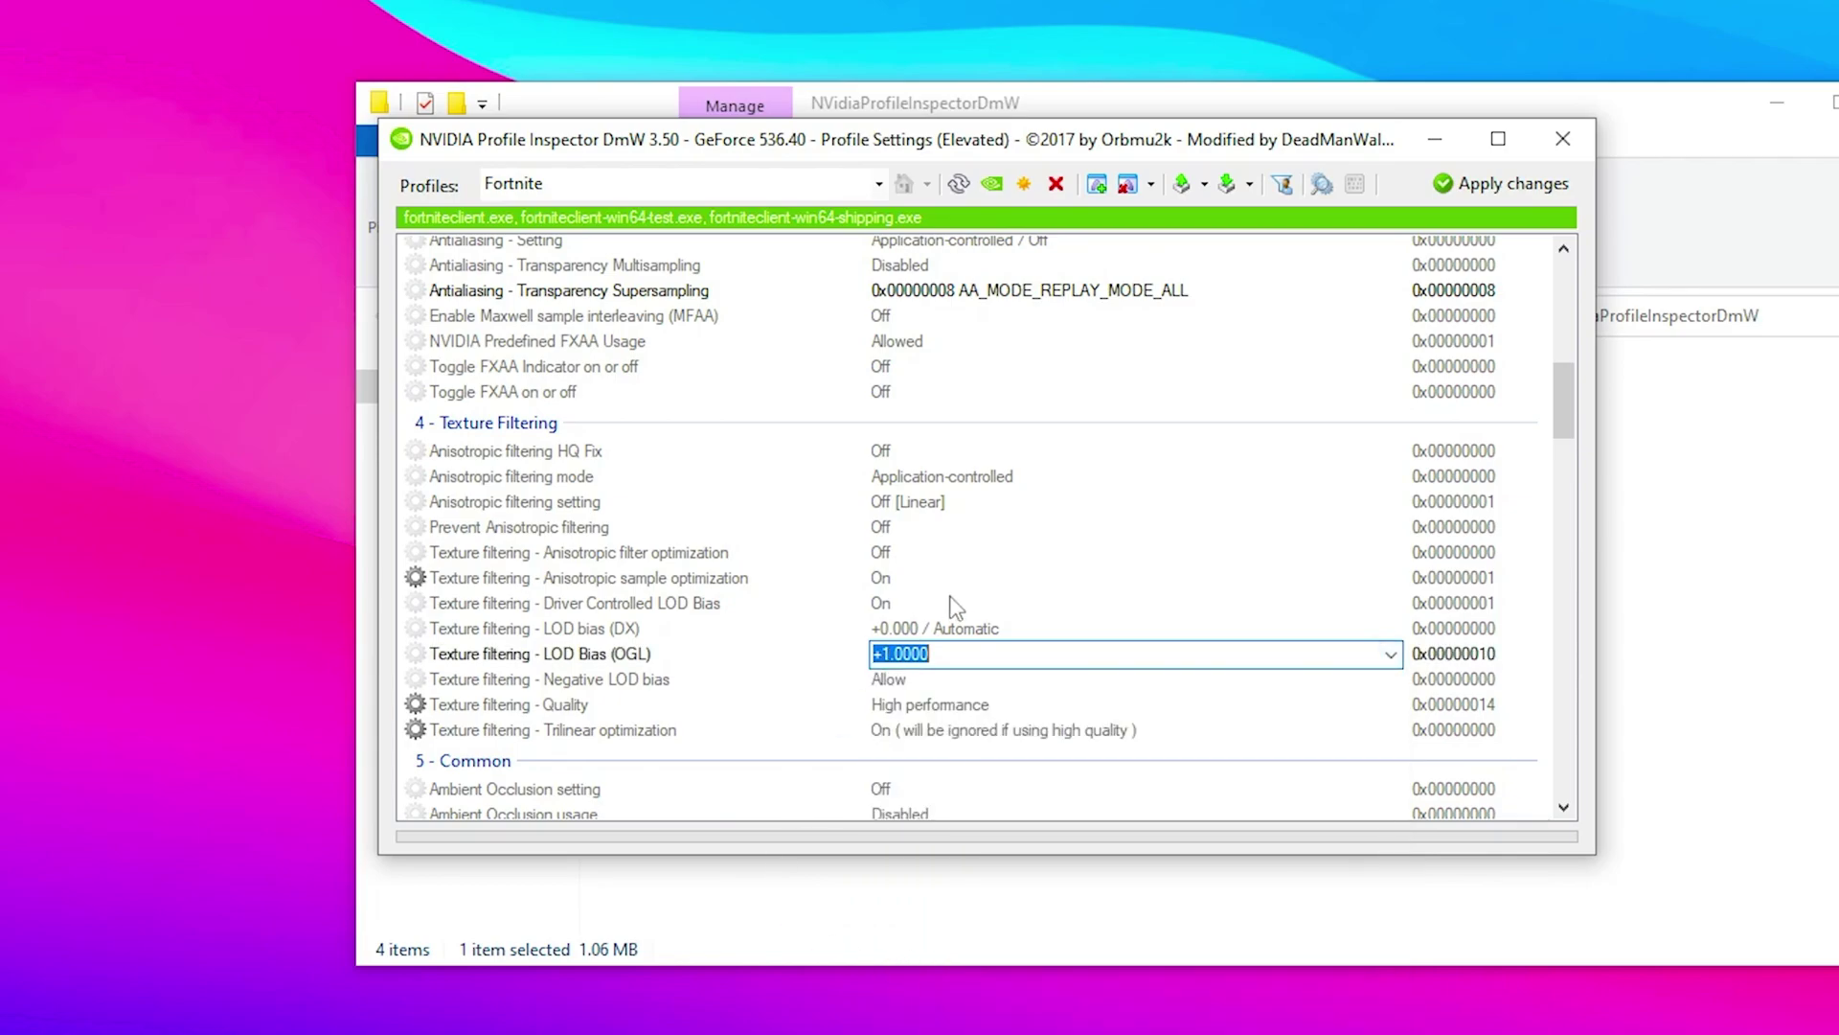
Set Texture filtering - LOD bias (DX) to +1.000 in the Fortnite profile.
{"action": "left_click", "coordinate": [459, 631]}
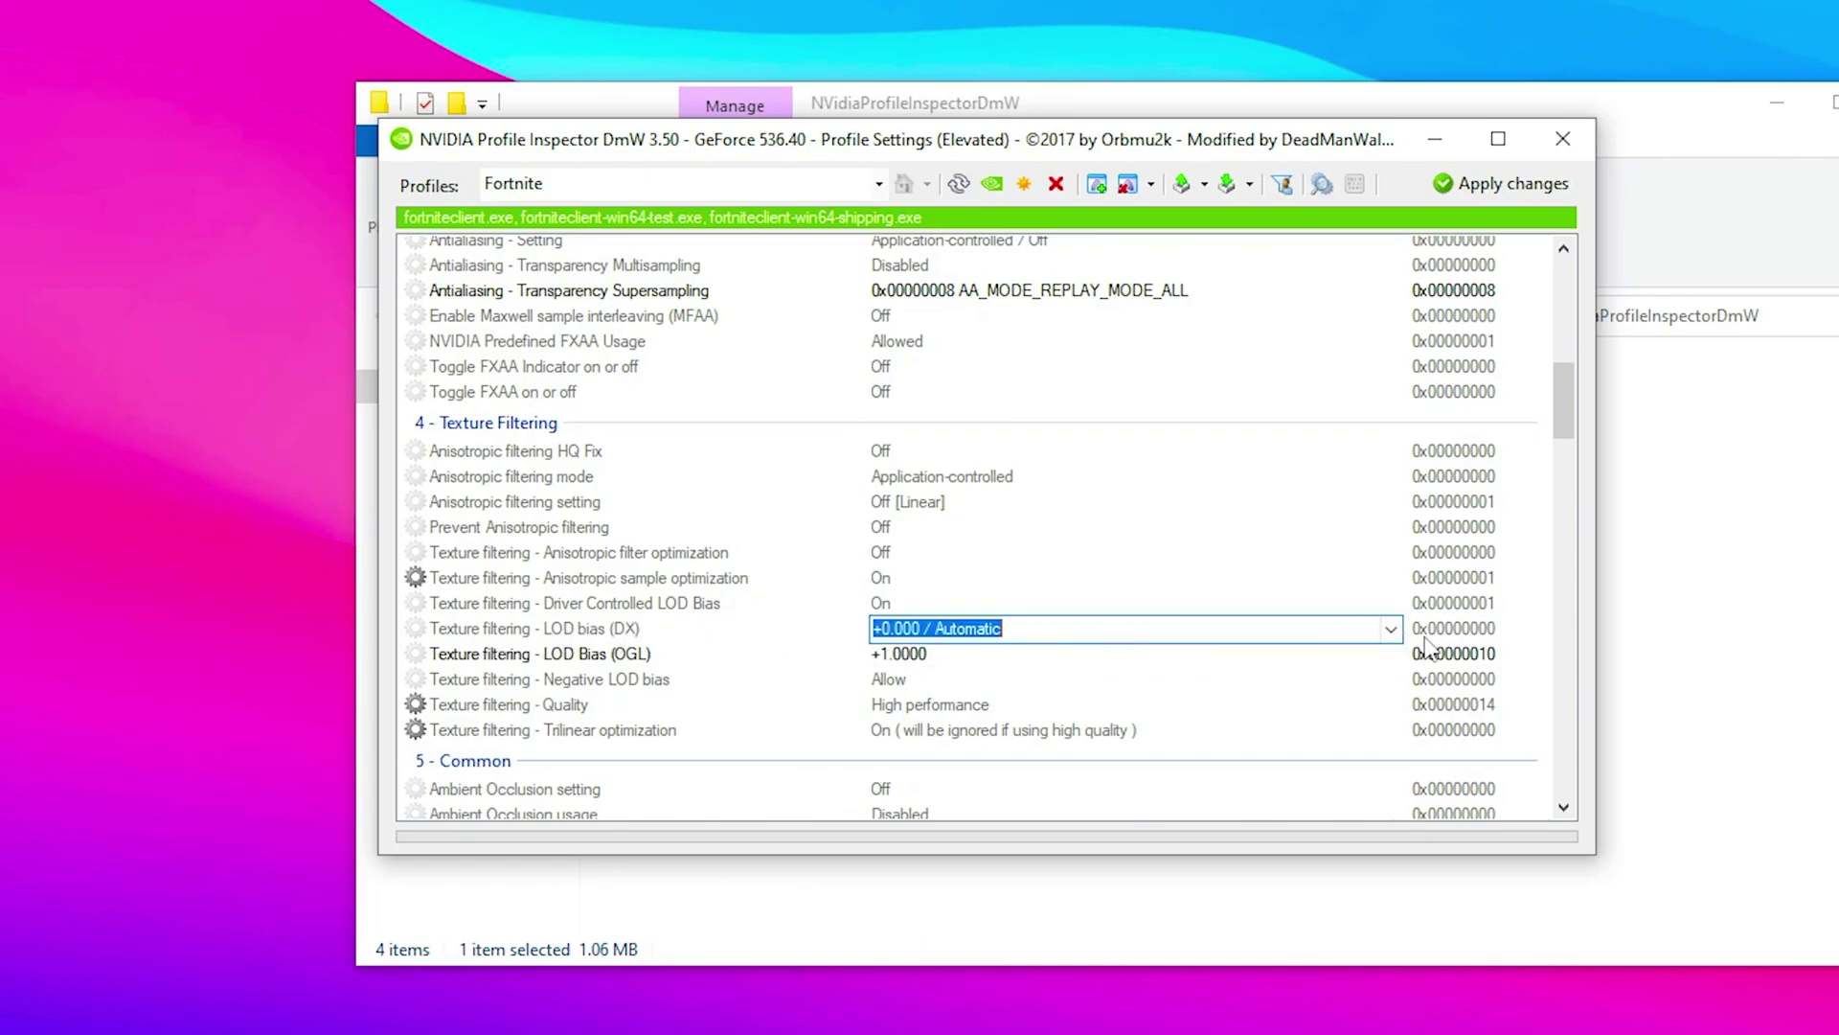
{"action": "left_click", "coordinate": [1392, 629]}
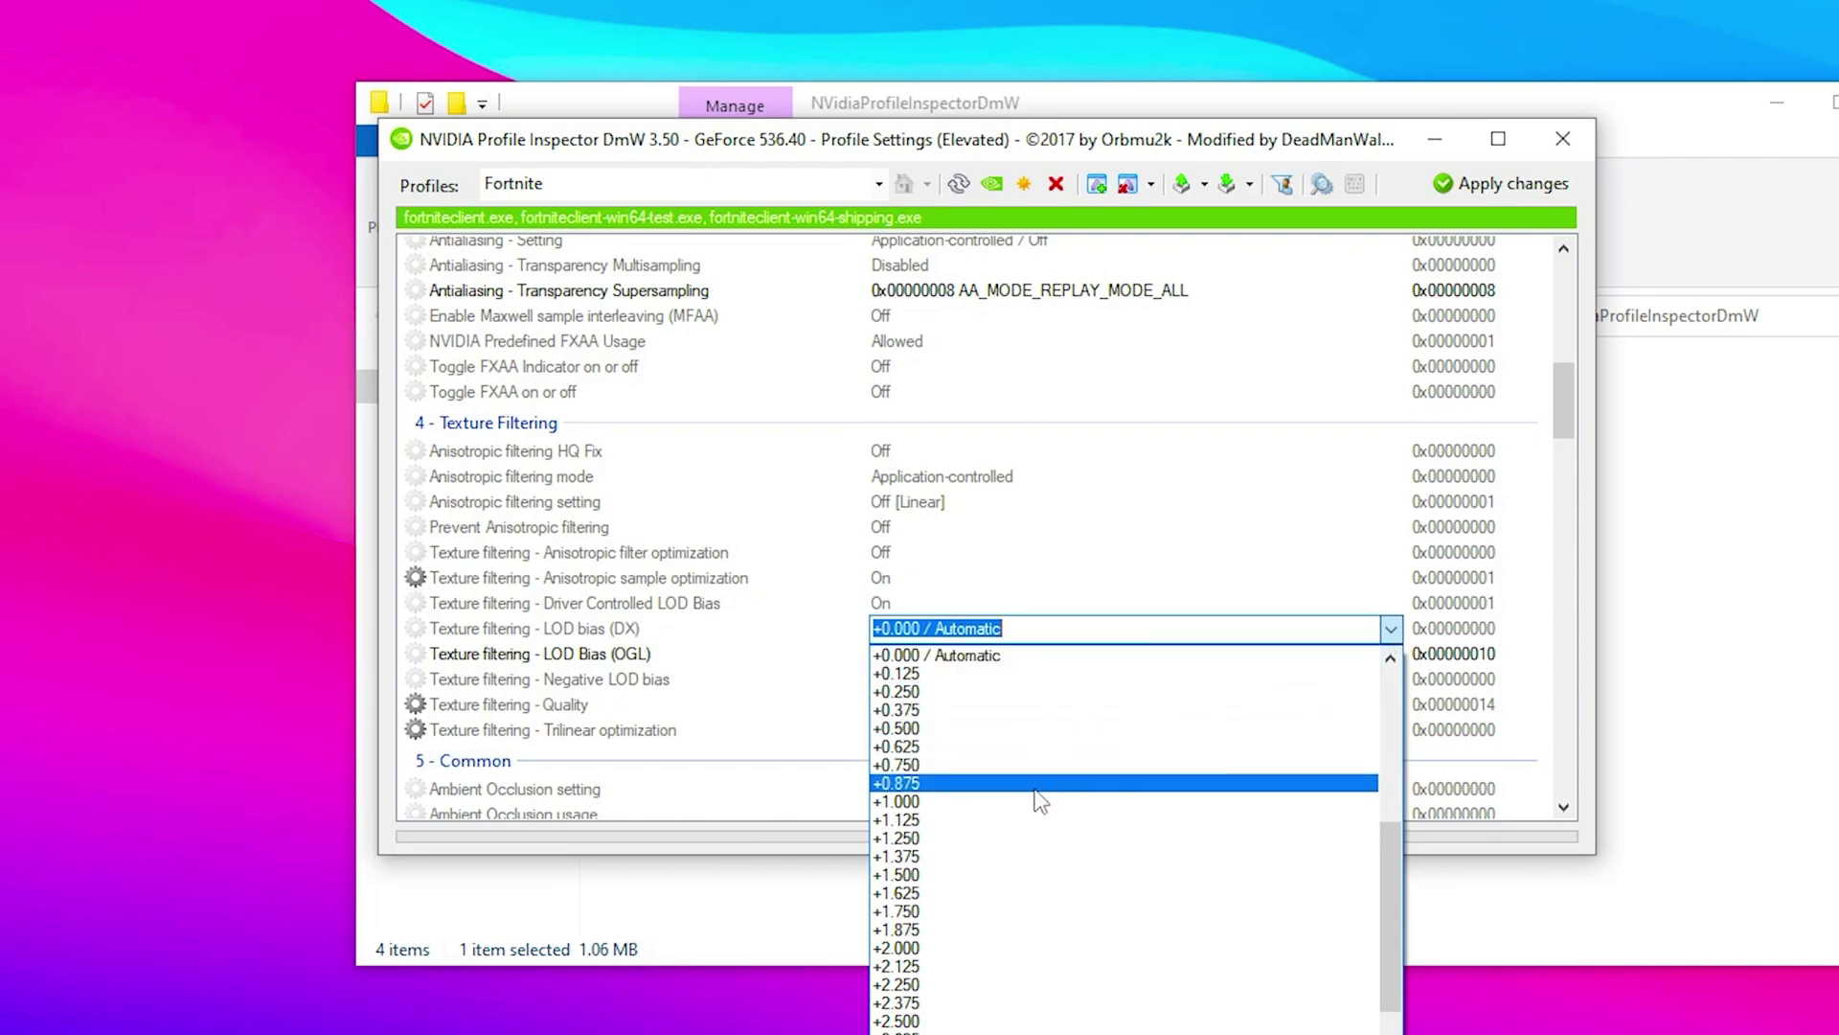
{"action": "left_click", "coordinate": [906, 805]}
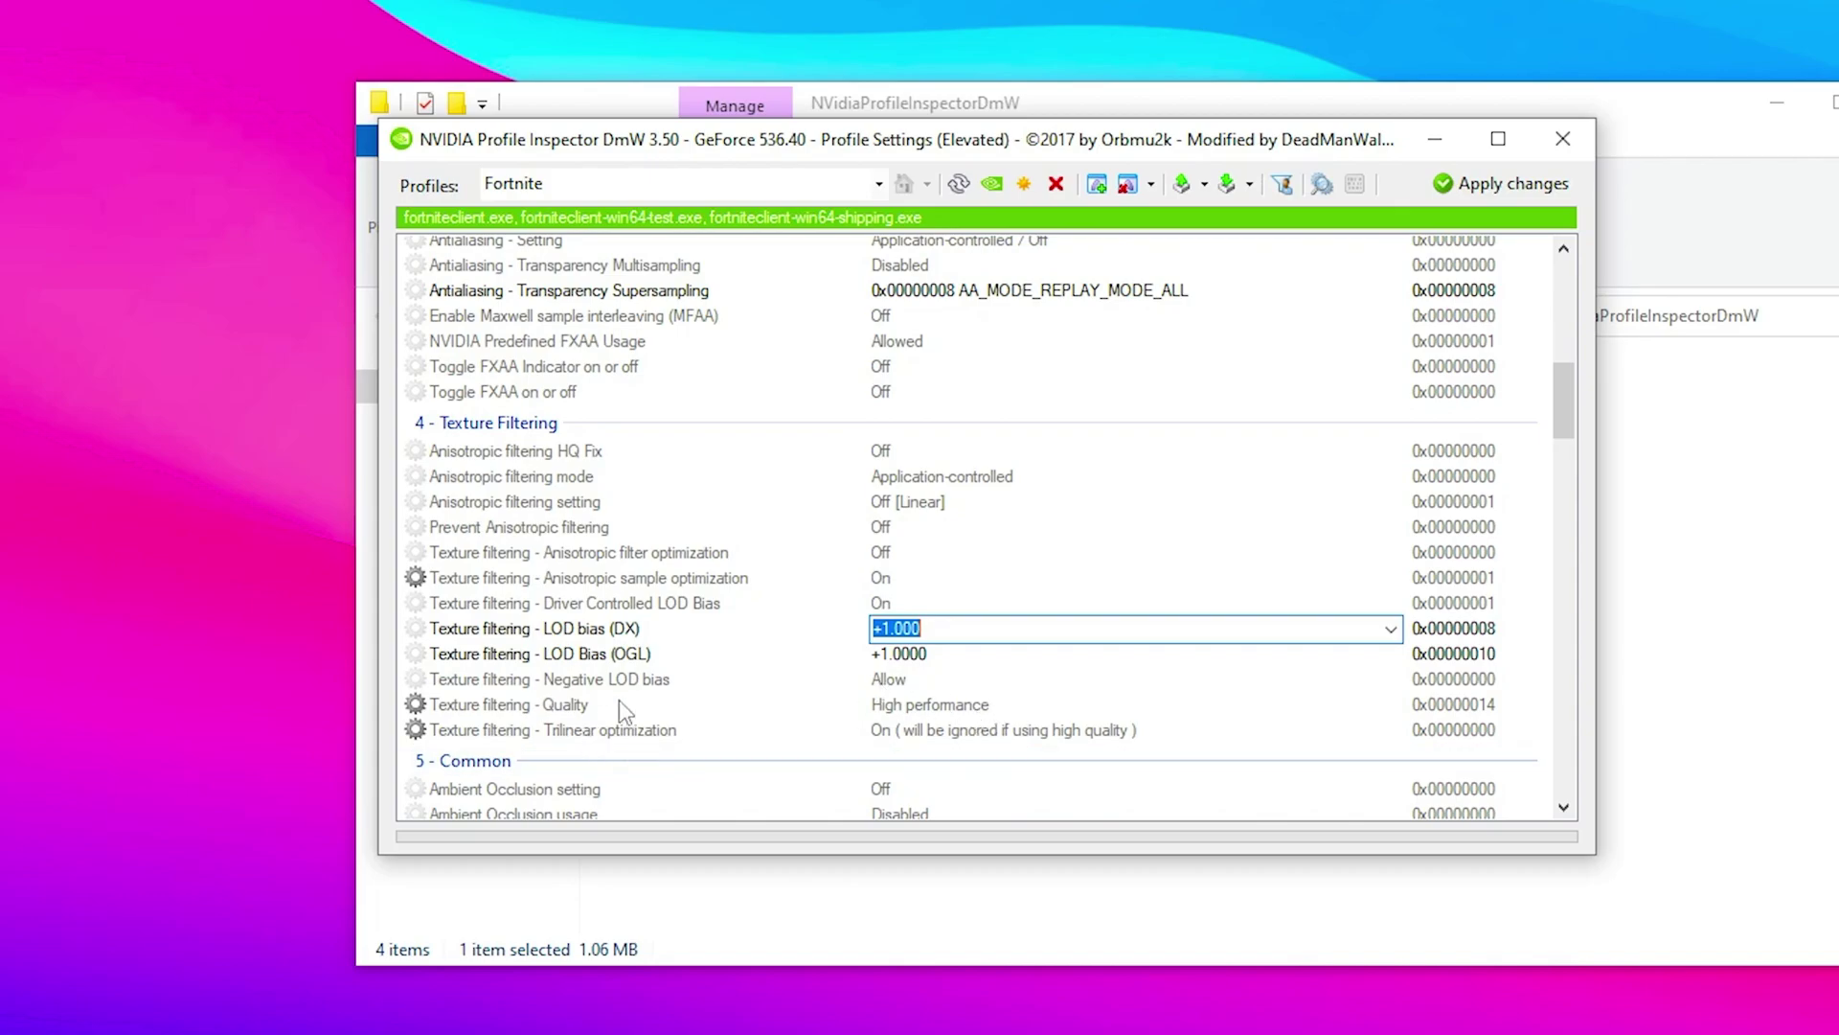
Apply the changes to the Fortnite profile and close the profile inspector.
{"action": "scroll", "coordinate": [619, 705], "scroll_direction": "down", "scroll_amount": 10}
{"action": "scroll", "coordinate": [621, 710], "scroll_direction": "up", "scroll_amount": 2}
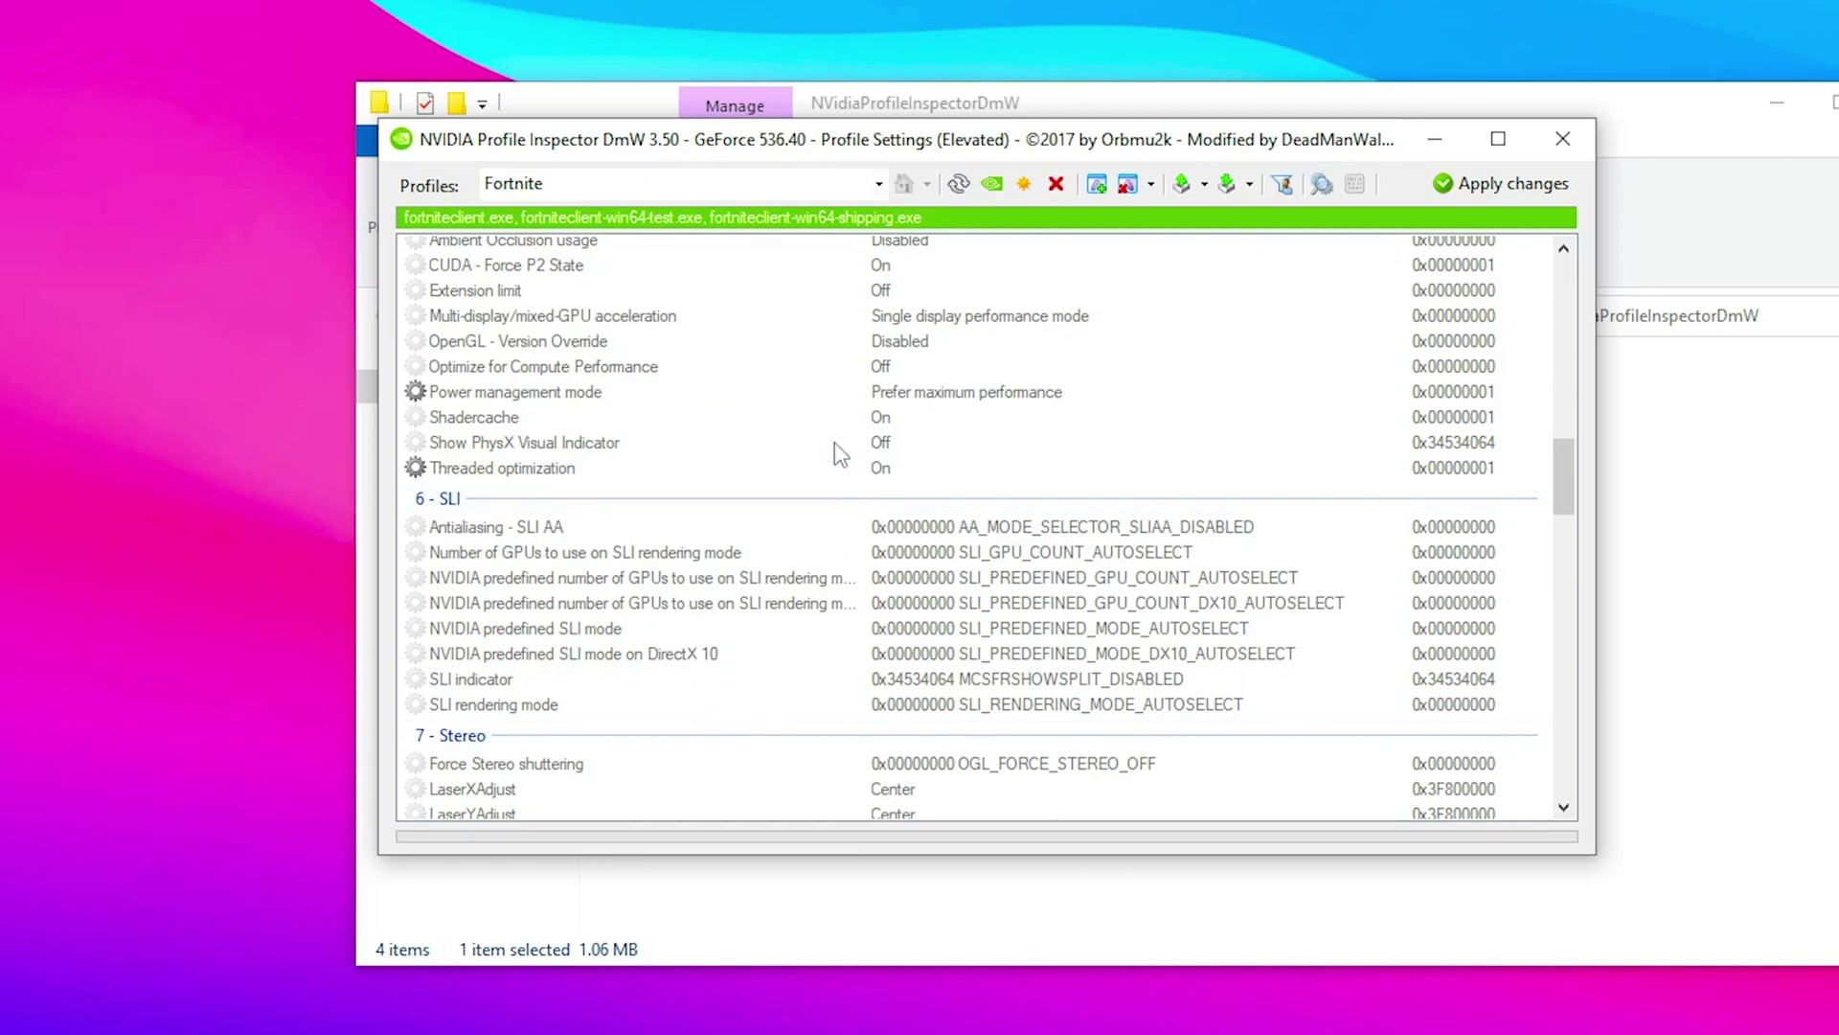
{"action": "scroll", "coordinate": [558, 467], "scroll_direction": "up", "scroll_amount": 2}
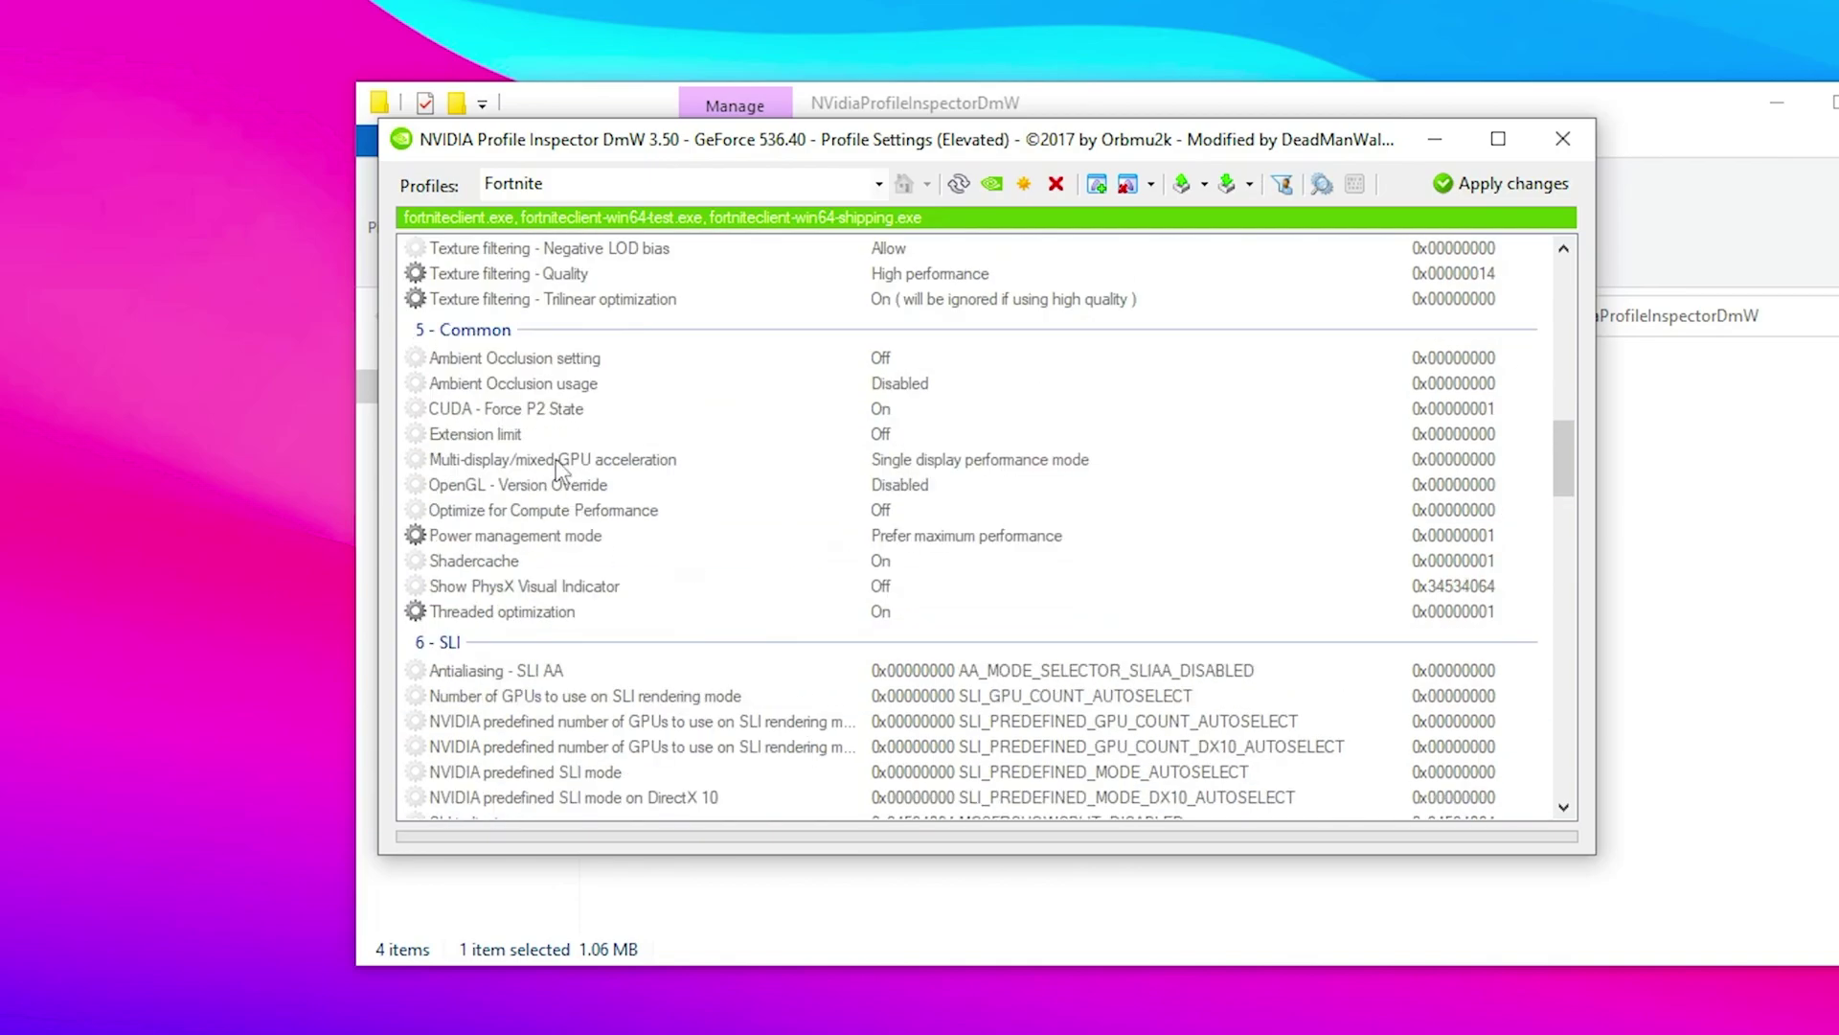
{"action": "left_click", "coordinate": [1475, 182]}
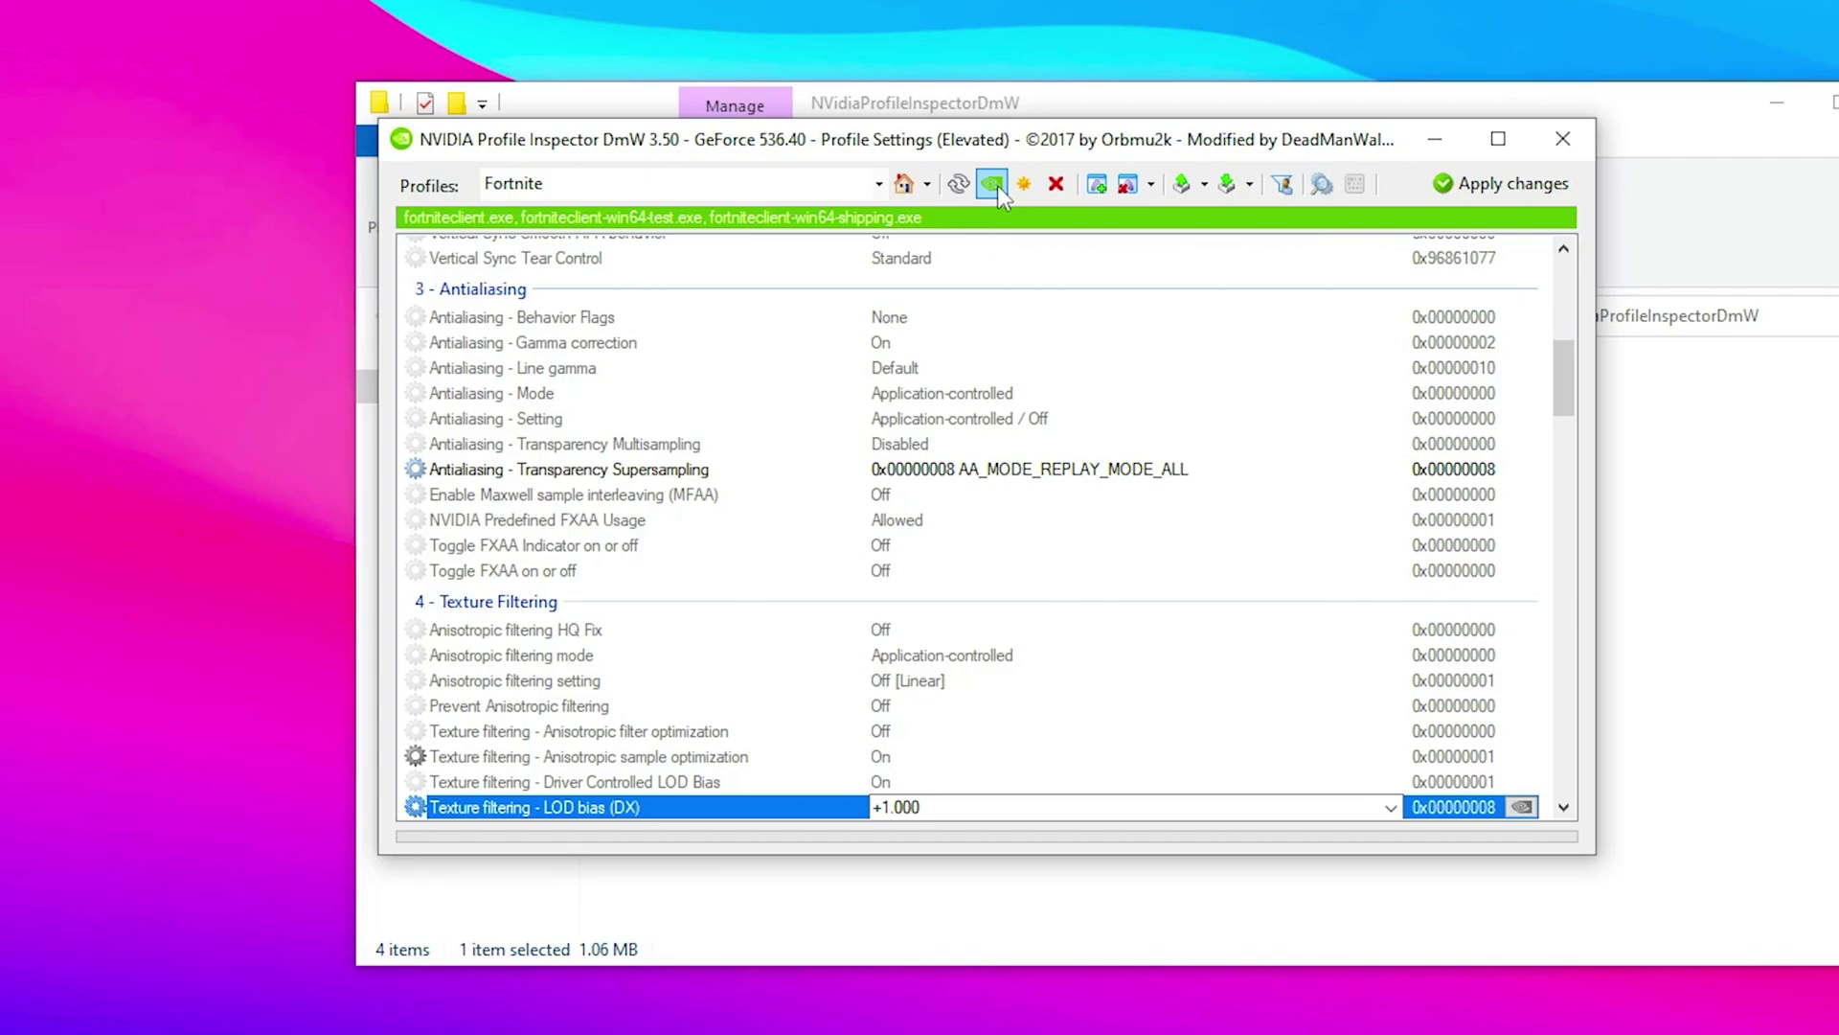
{"action": "left_click", "coordinate": [1562, 142]}
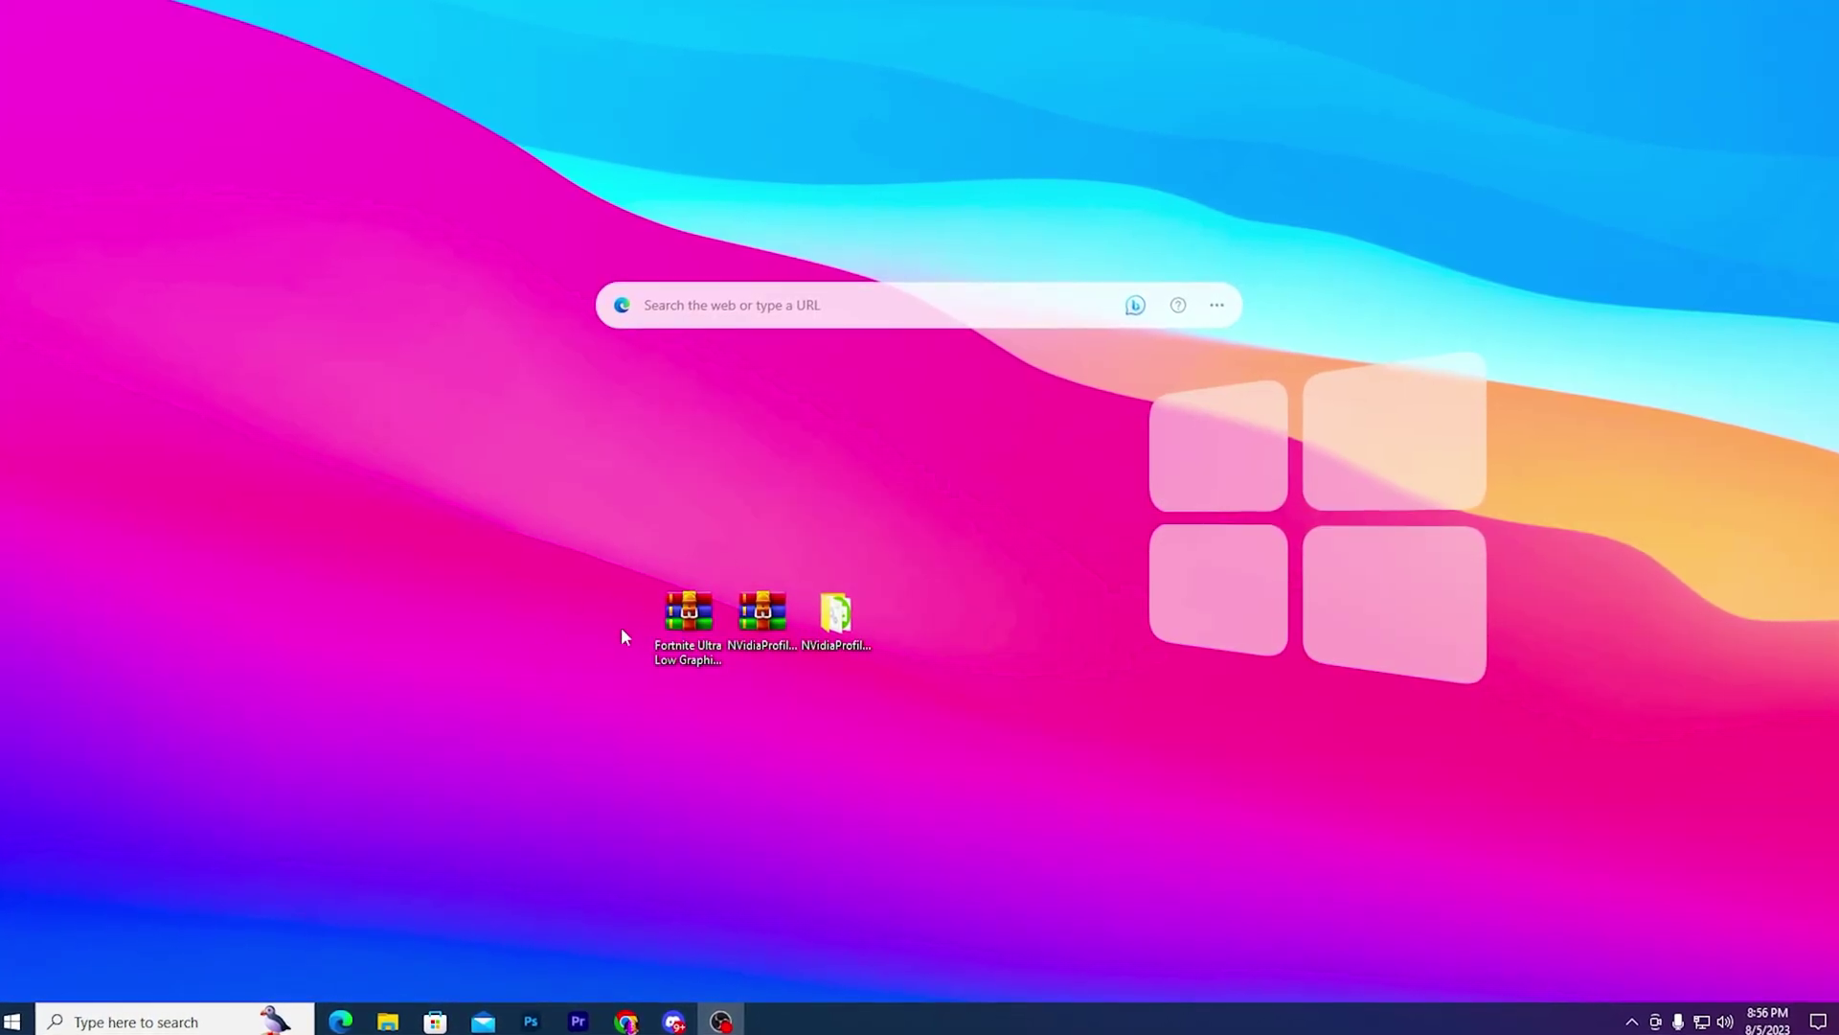
Open Fortnite Ultra Low Graphics Pack.rar in WinRAR and look through its Best Tweaks For Gaming folder, including Animations.
{"action": "double_click", "coordinate": [672, 623]}
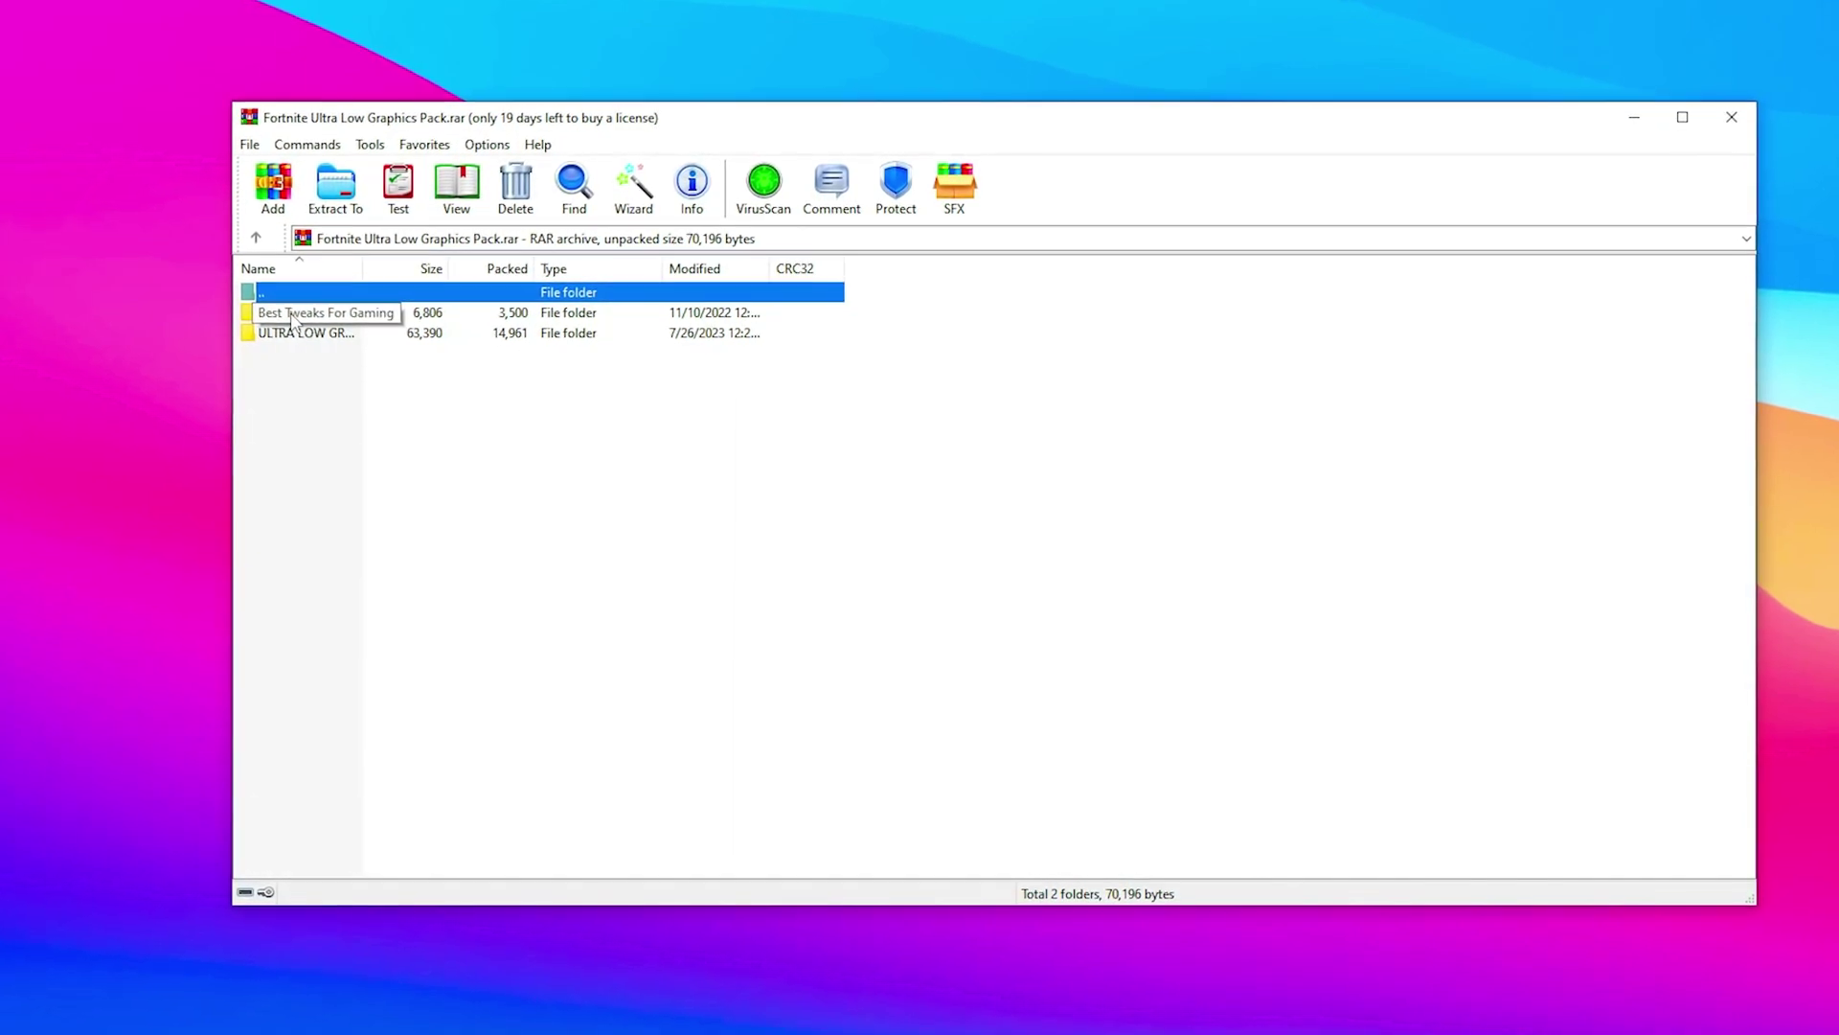
{"action": "double_click", "coordinate": [290, 316]}
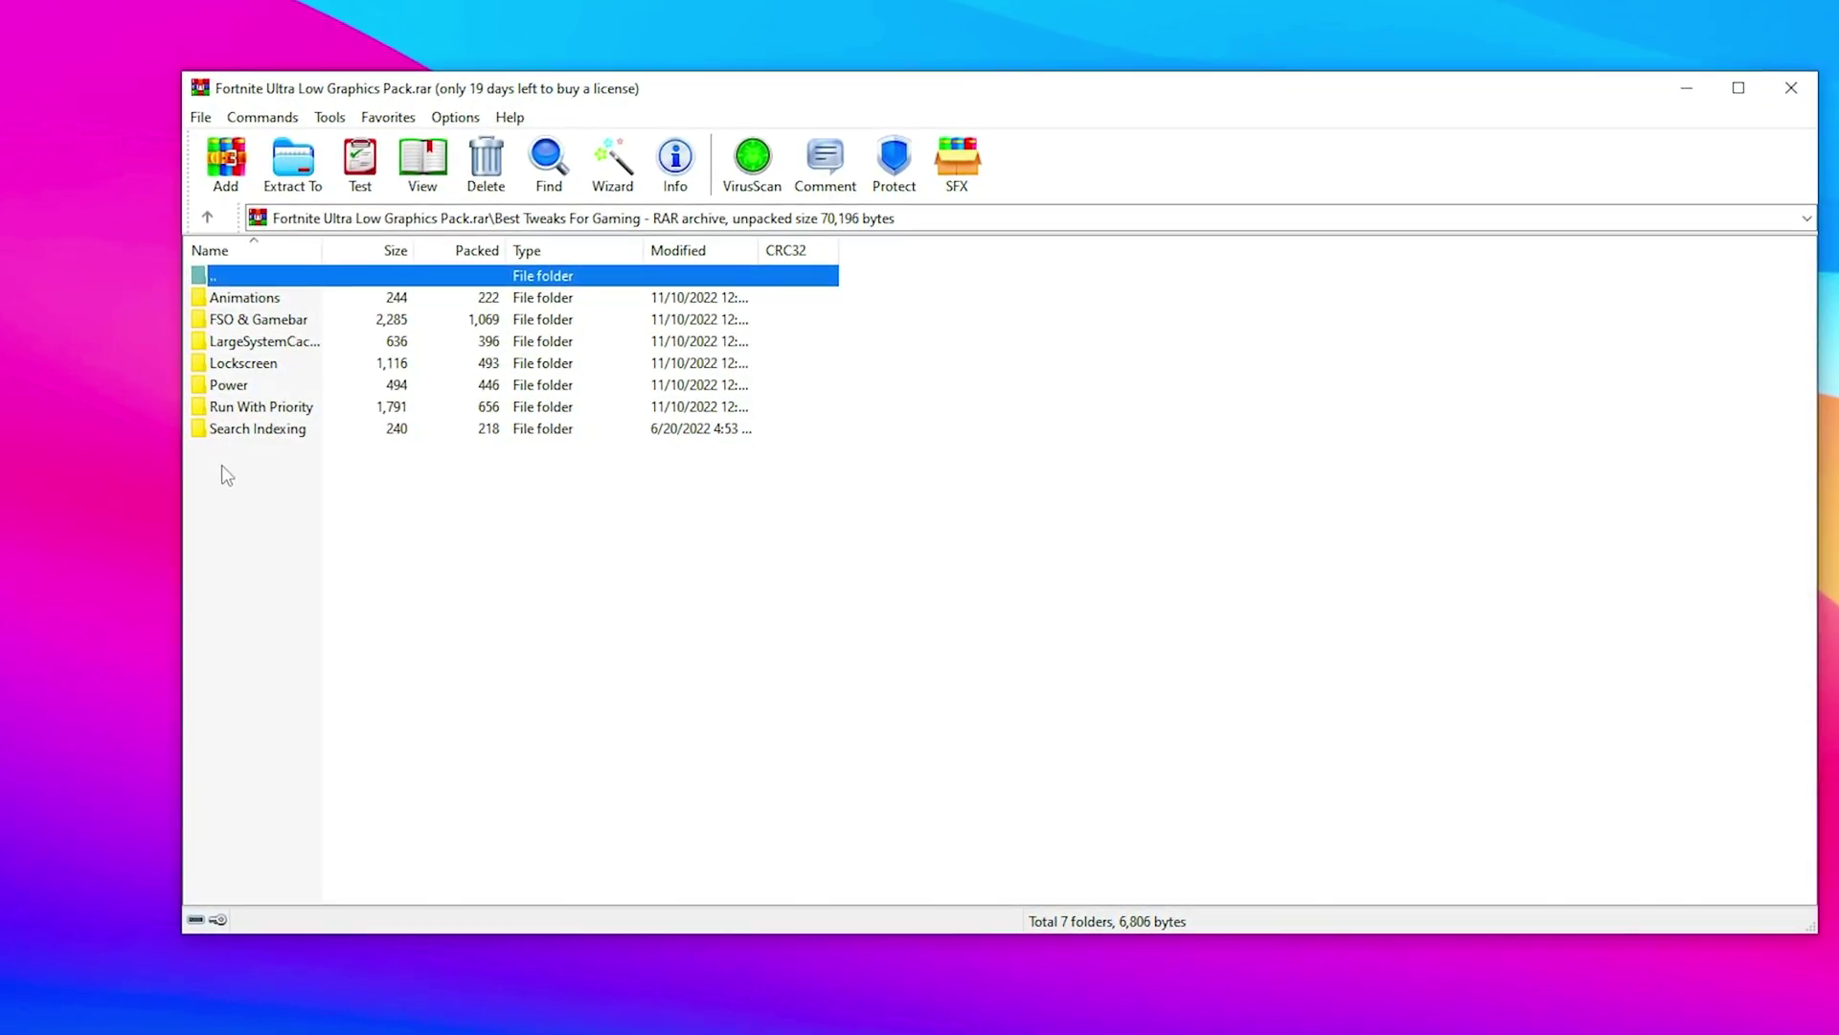
{"action": "double_click", "coordinate": [265, 293]}
{"action": "key", "text": "BackSpace"}
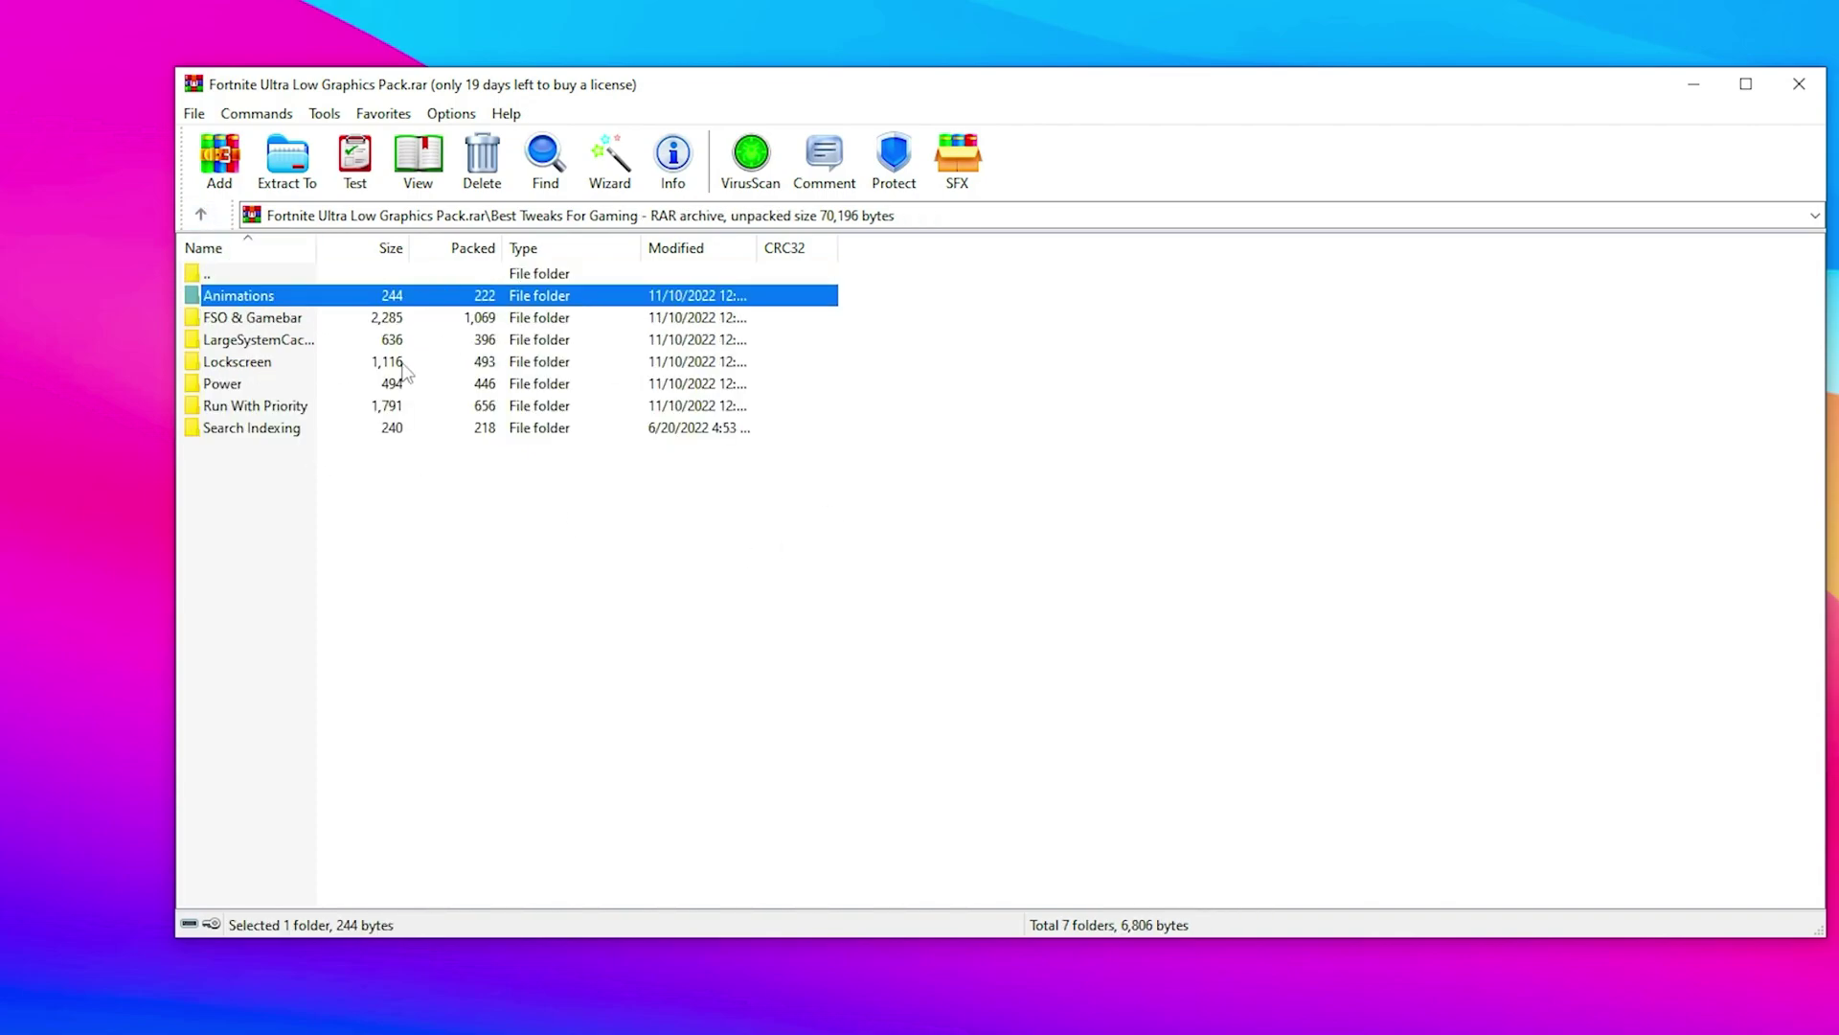
{"action": "left_click", "coordinate": [200, 208]}
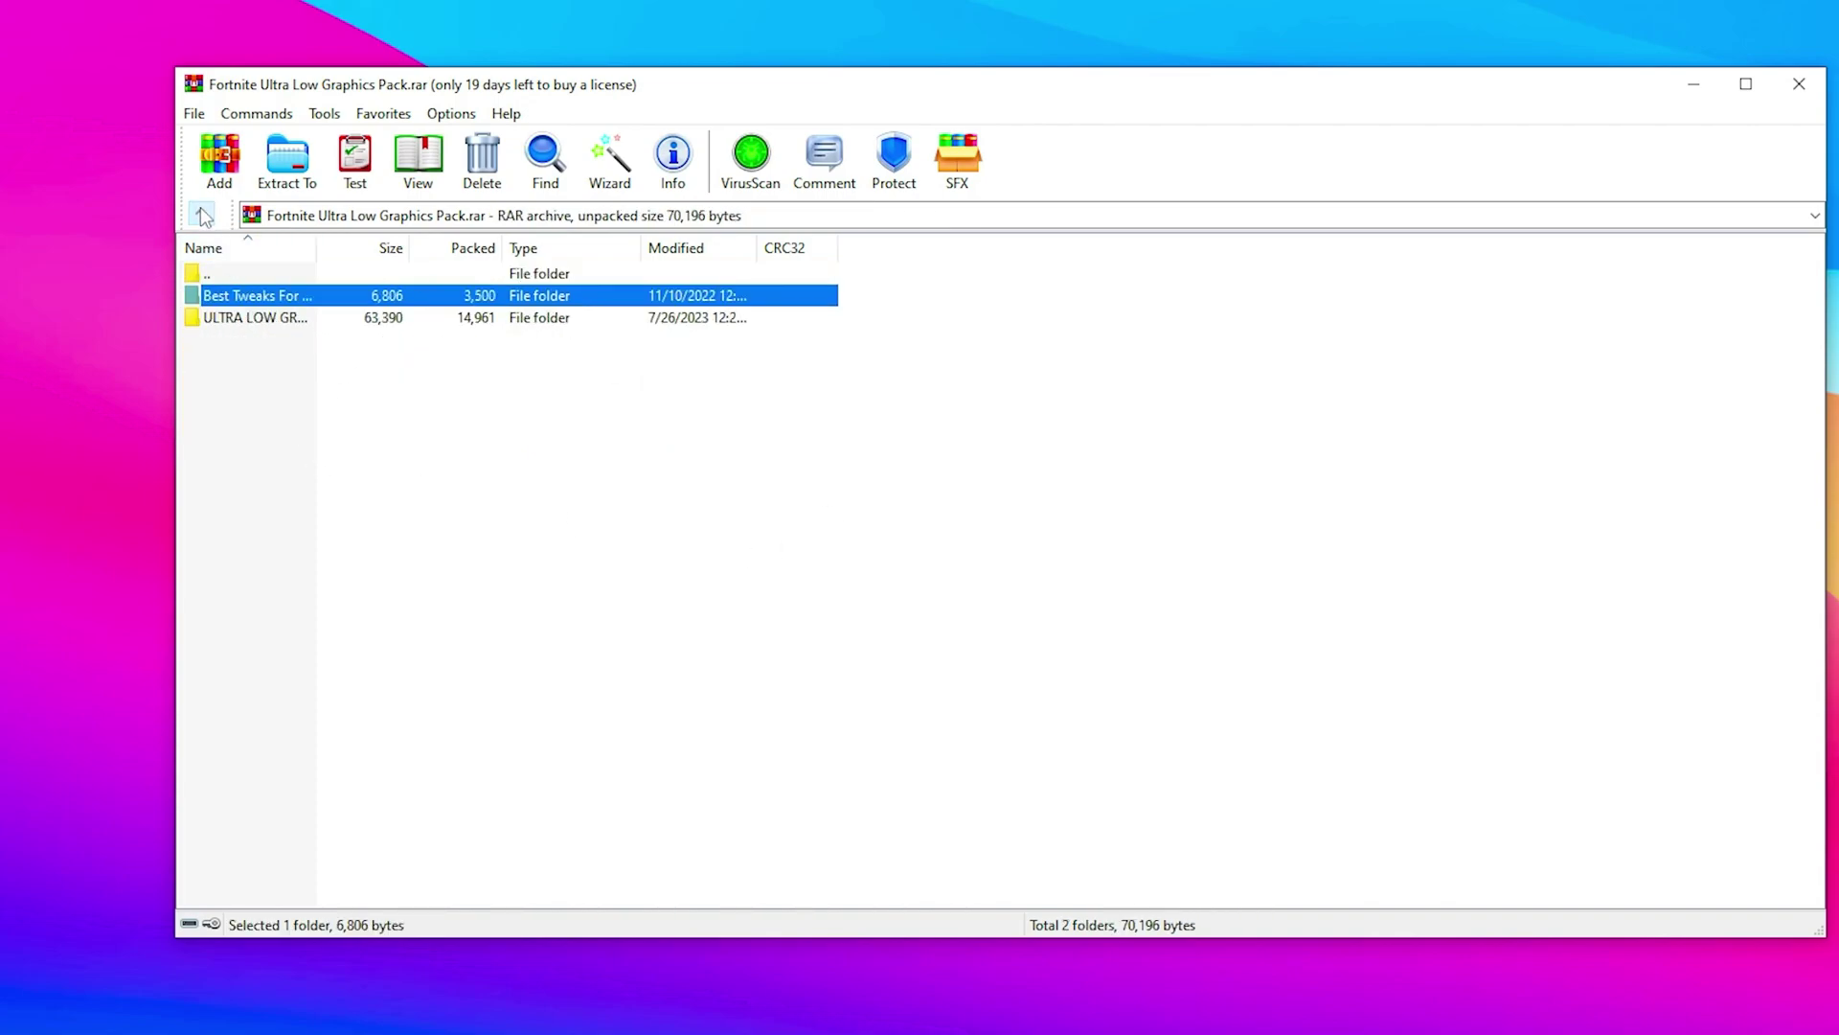
Extract the GameUserSettings file from ULTRA LOW GRAPHICS FORTNITE\LOW END PC (INTEL-AMD-NVIDIA) to the desktop and close the archive.
{"action": "double_click", "coordinate": [219, 319]}
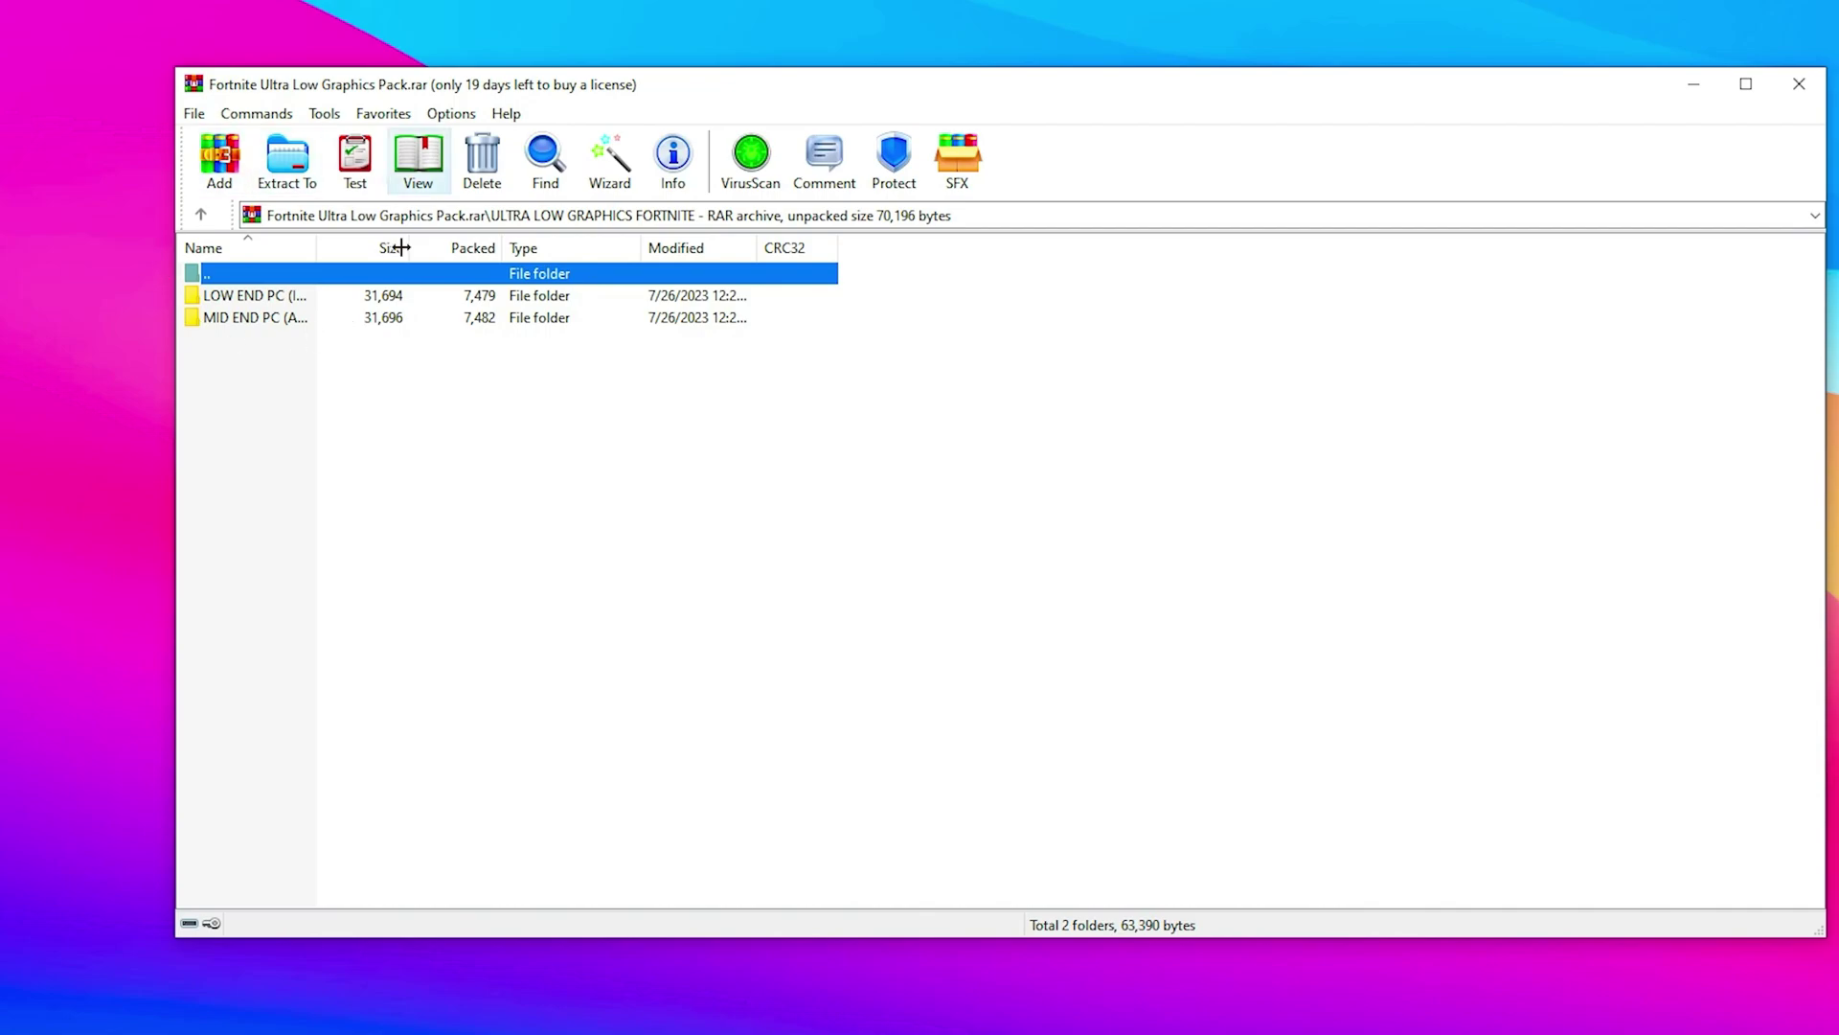
{"action": "double_click", "coordinate": [261, 295]}
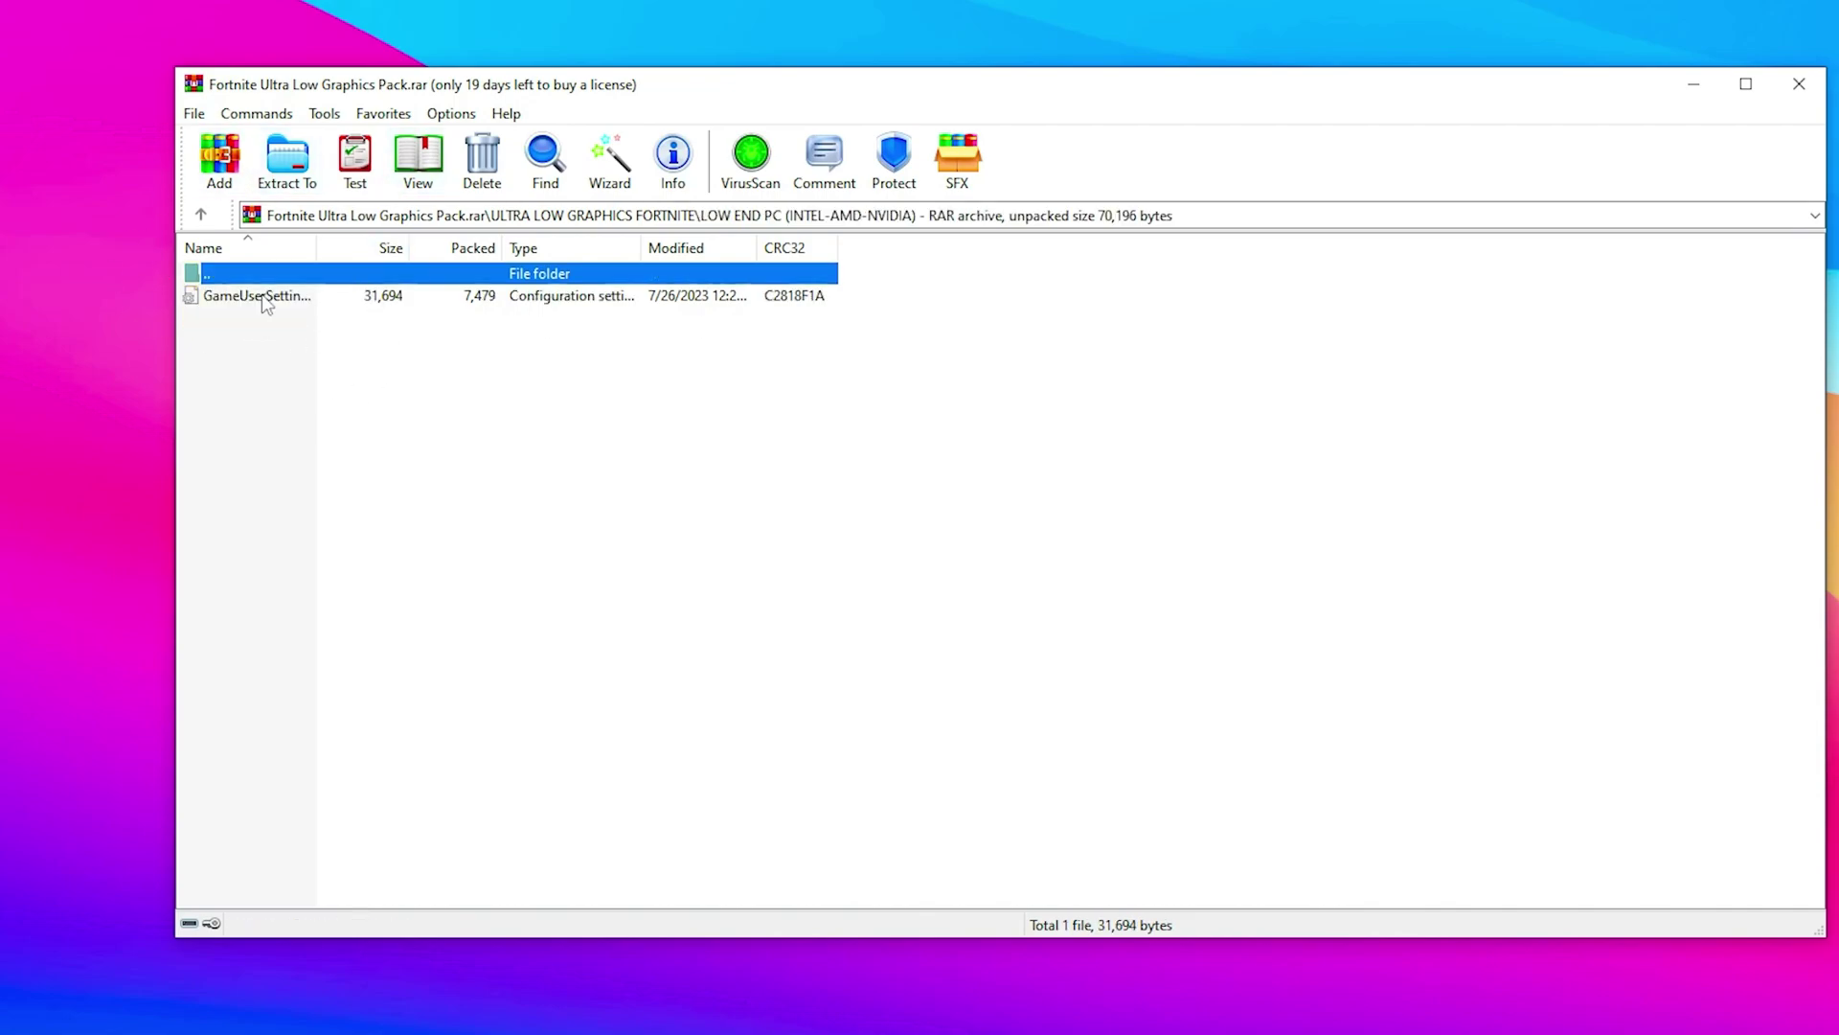
{"action": "left_click", "coordinate": [264, 299]}
{"action": "left_click_drag", "start_coordinate": [2, 347], "coordinate": [144, 357]}
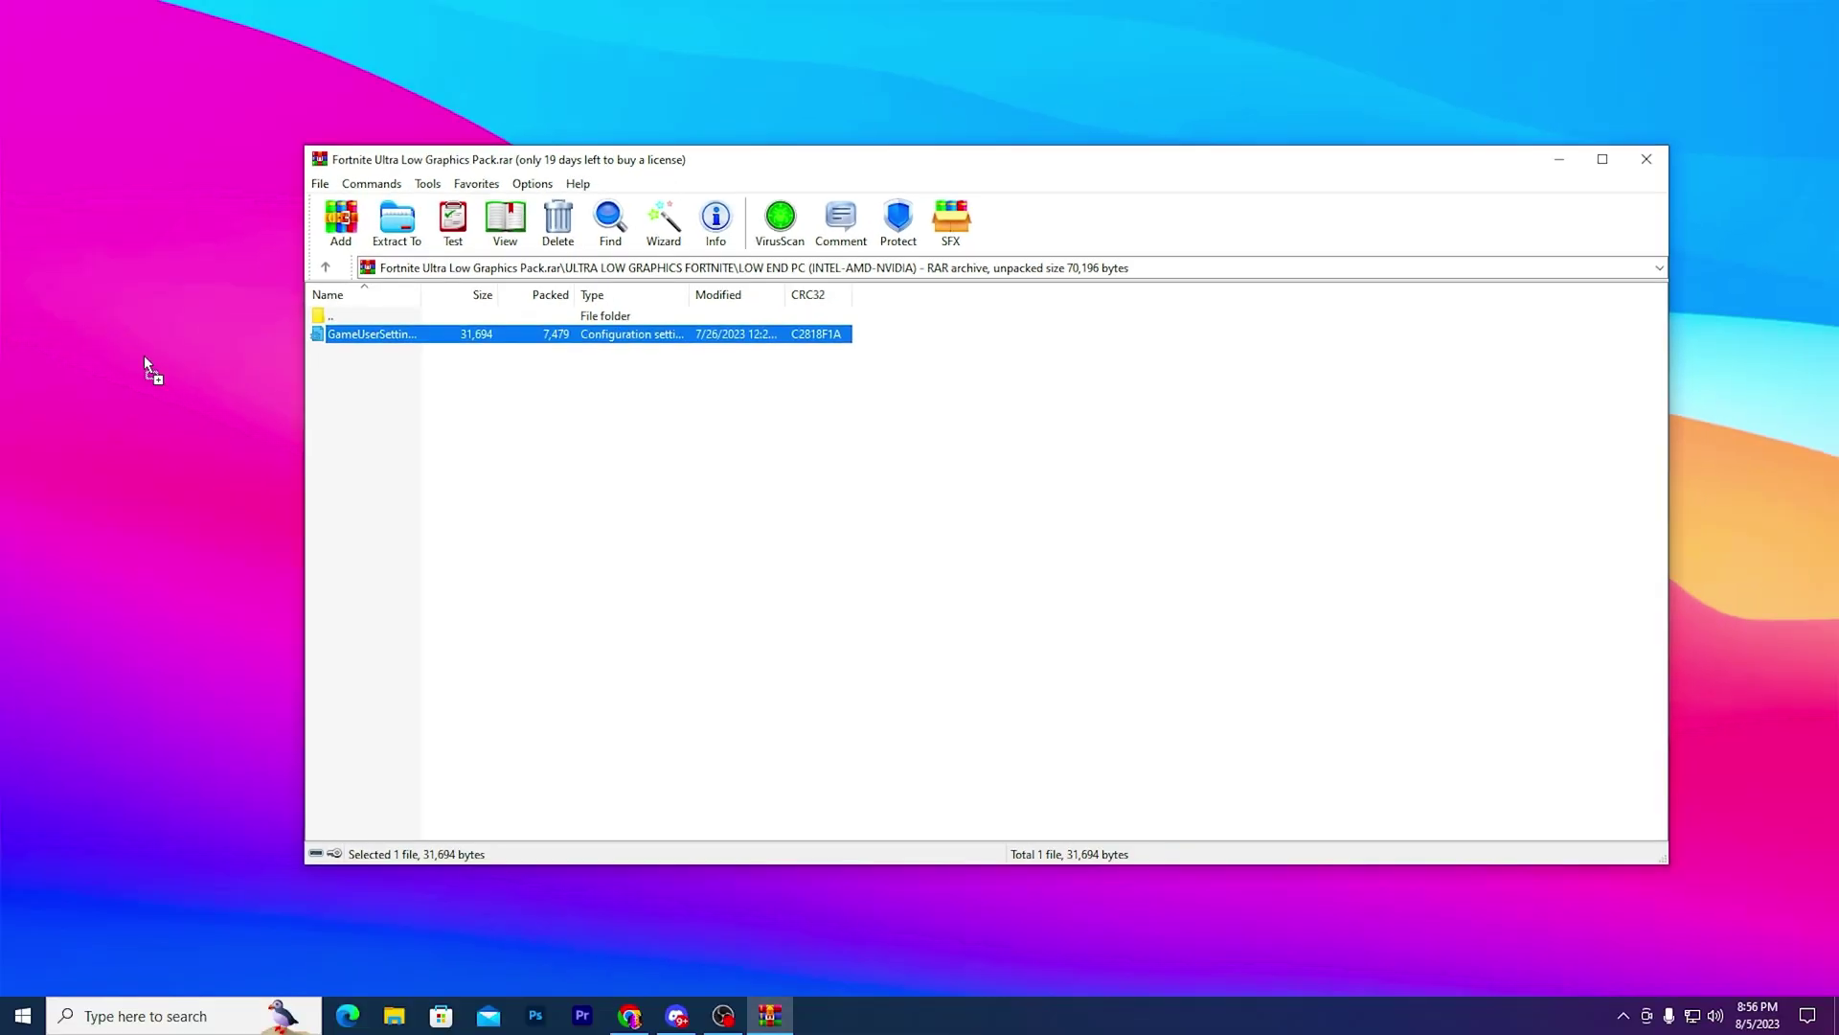
{"action": "left_click", "coordinate": [1646, 159]}
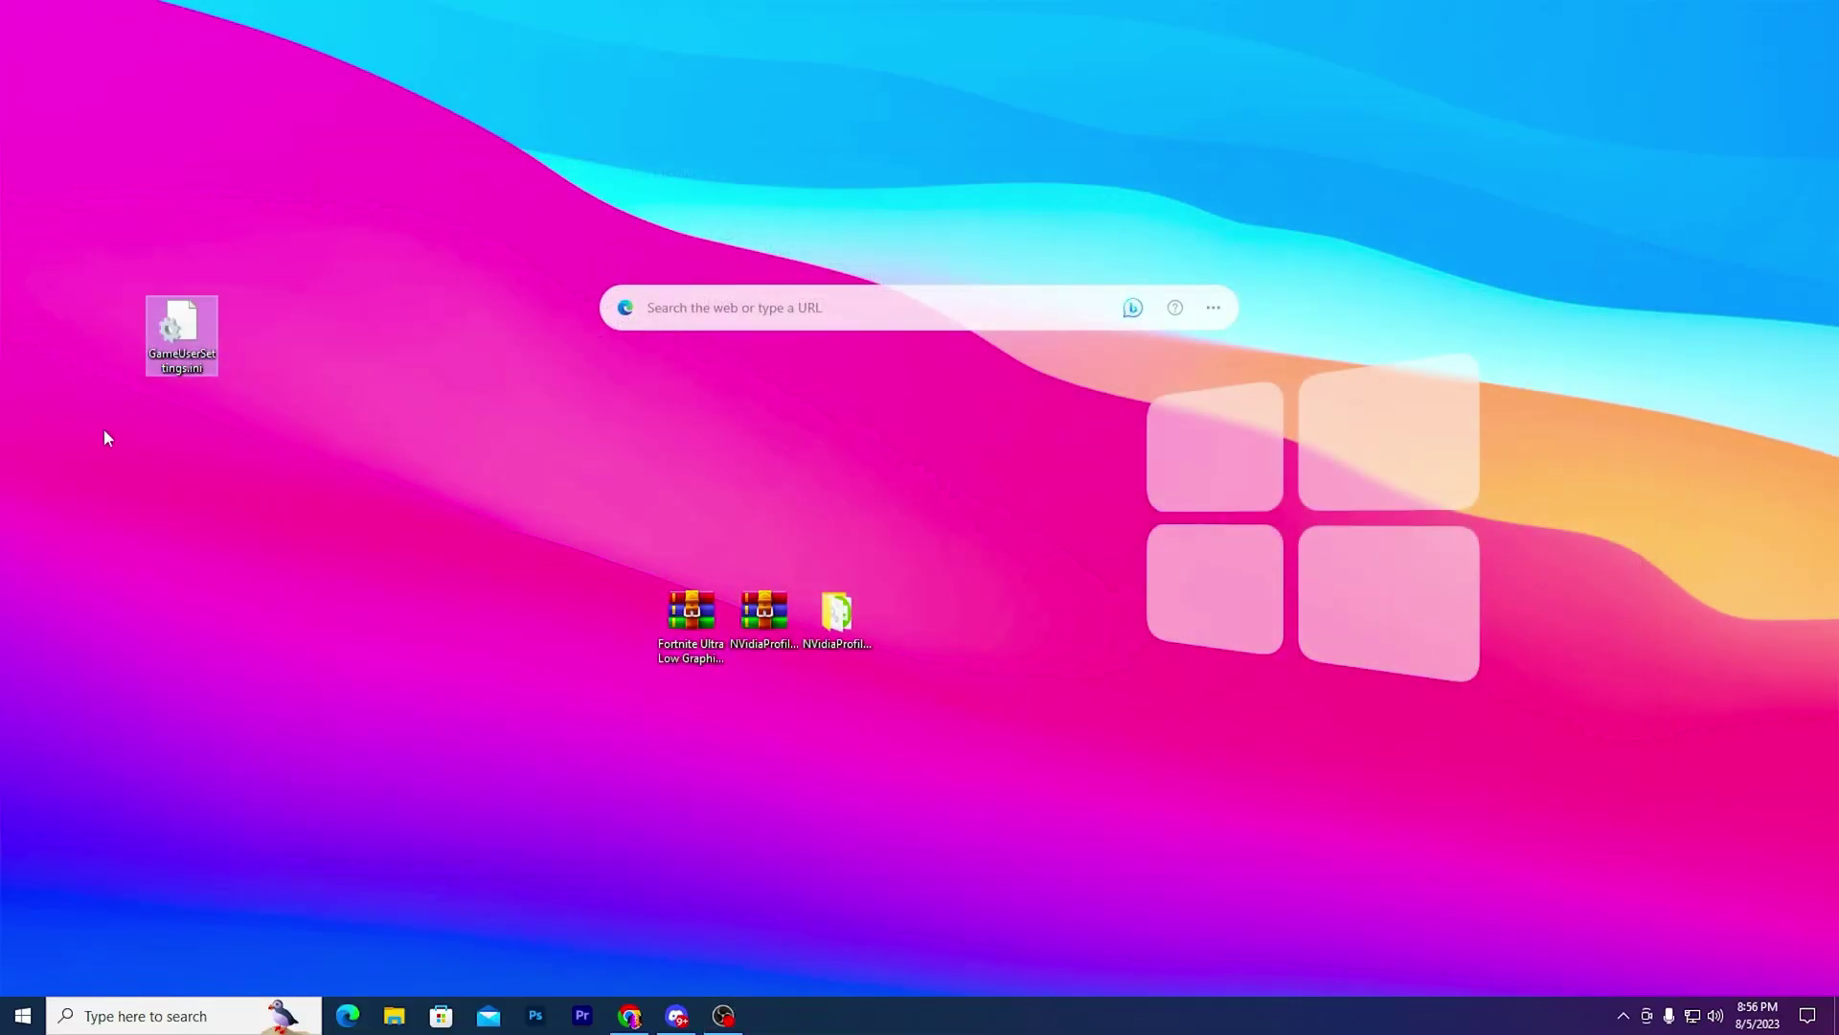
Cut the GameUserSettings file from the desktop and open %localappdata% through the Run dialog.
{"action": "left_click", "coordinate": [332, 422]}
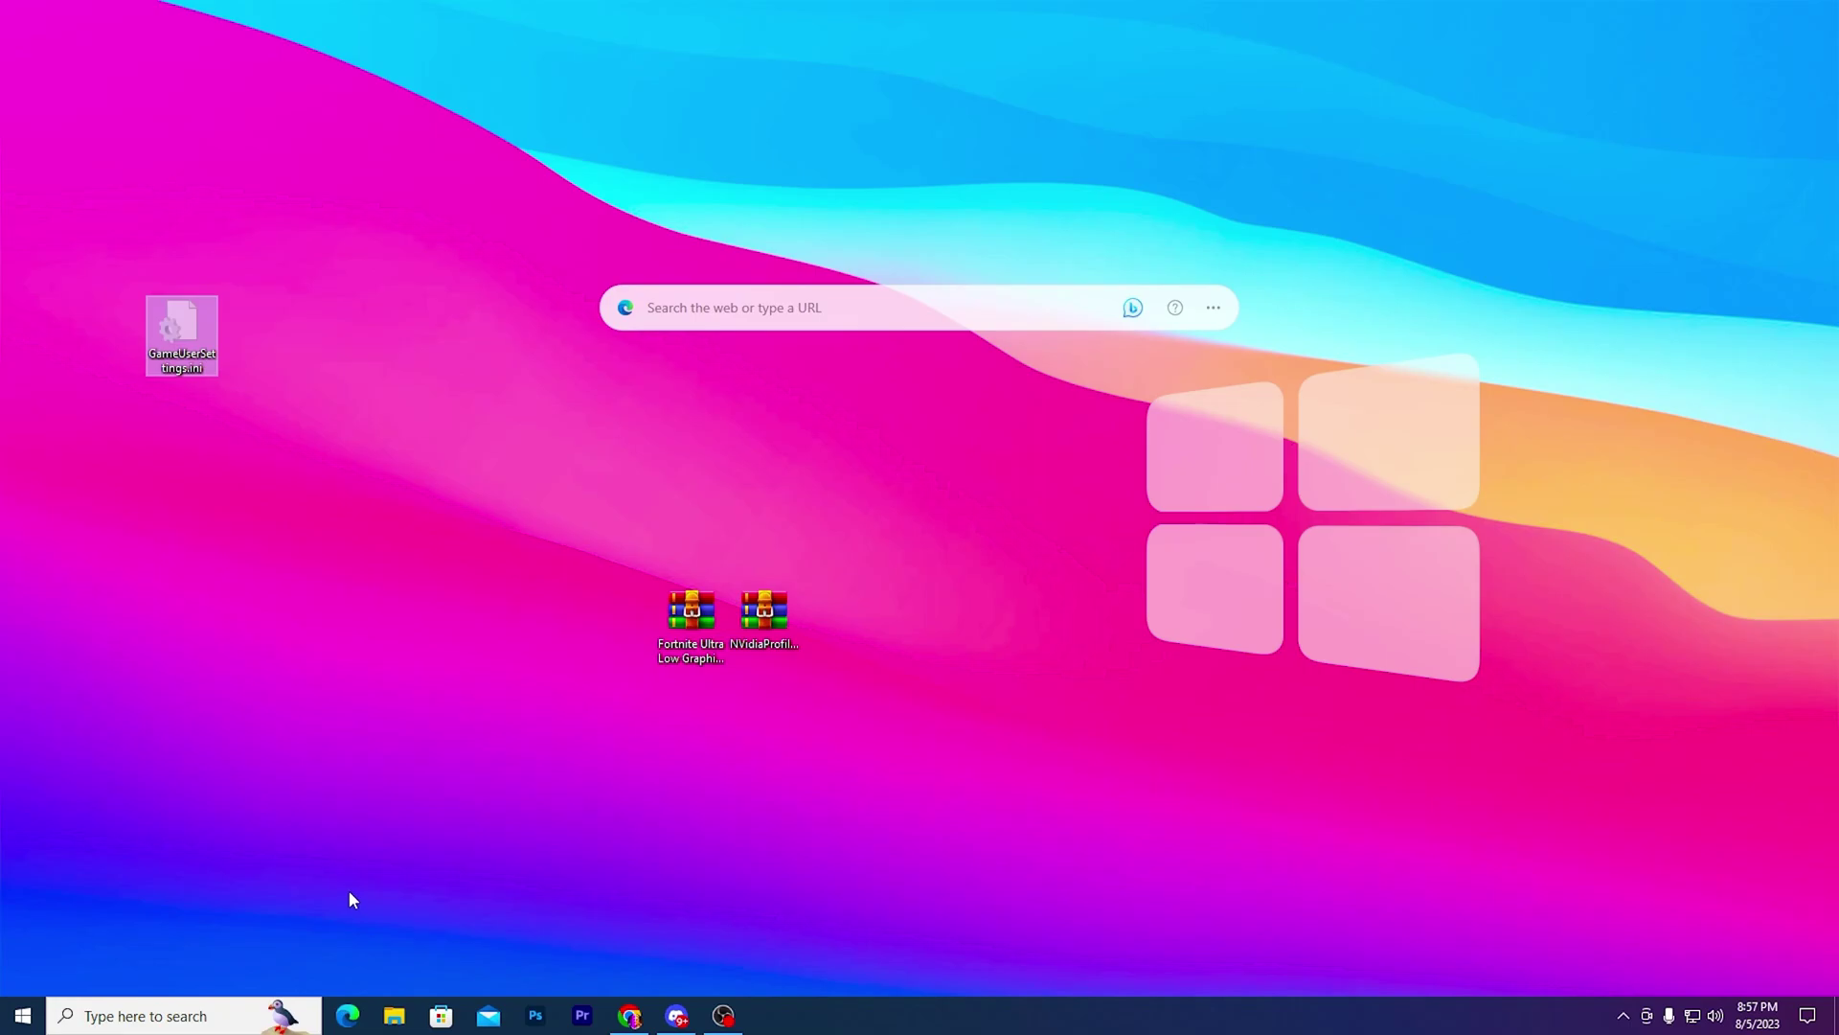
{"action": "key", "text": "super+r"}
{"action": "left_click_drag", "start_coordinate": [194, 809], "coordinate": [865, 387]}
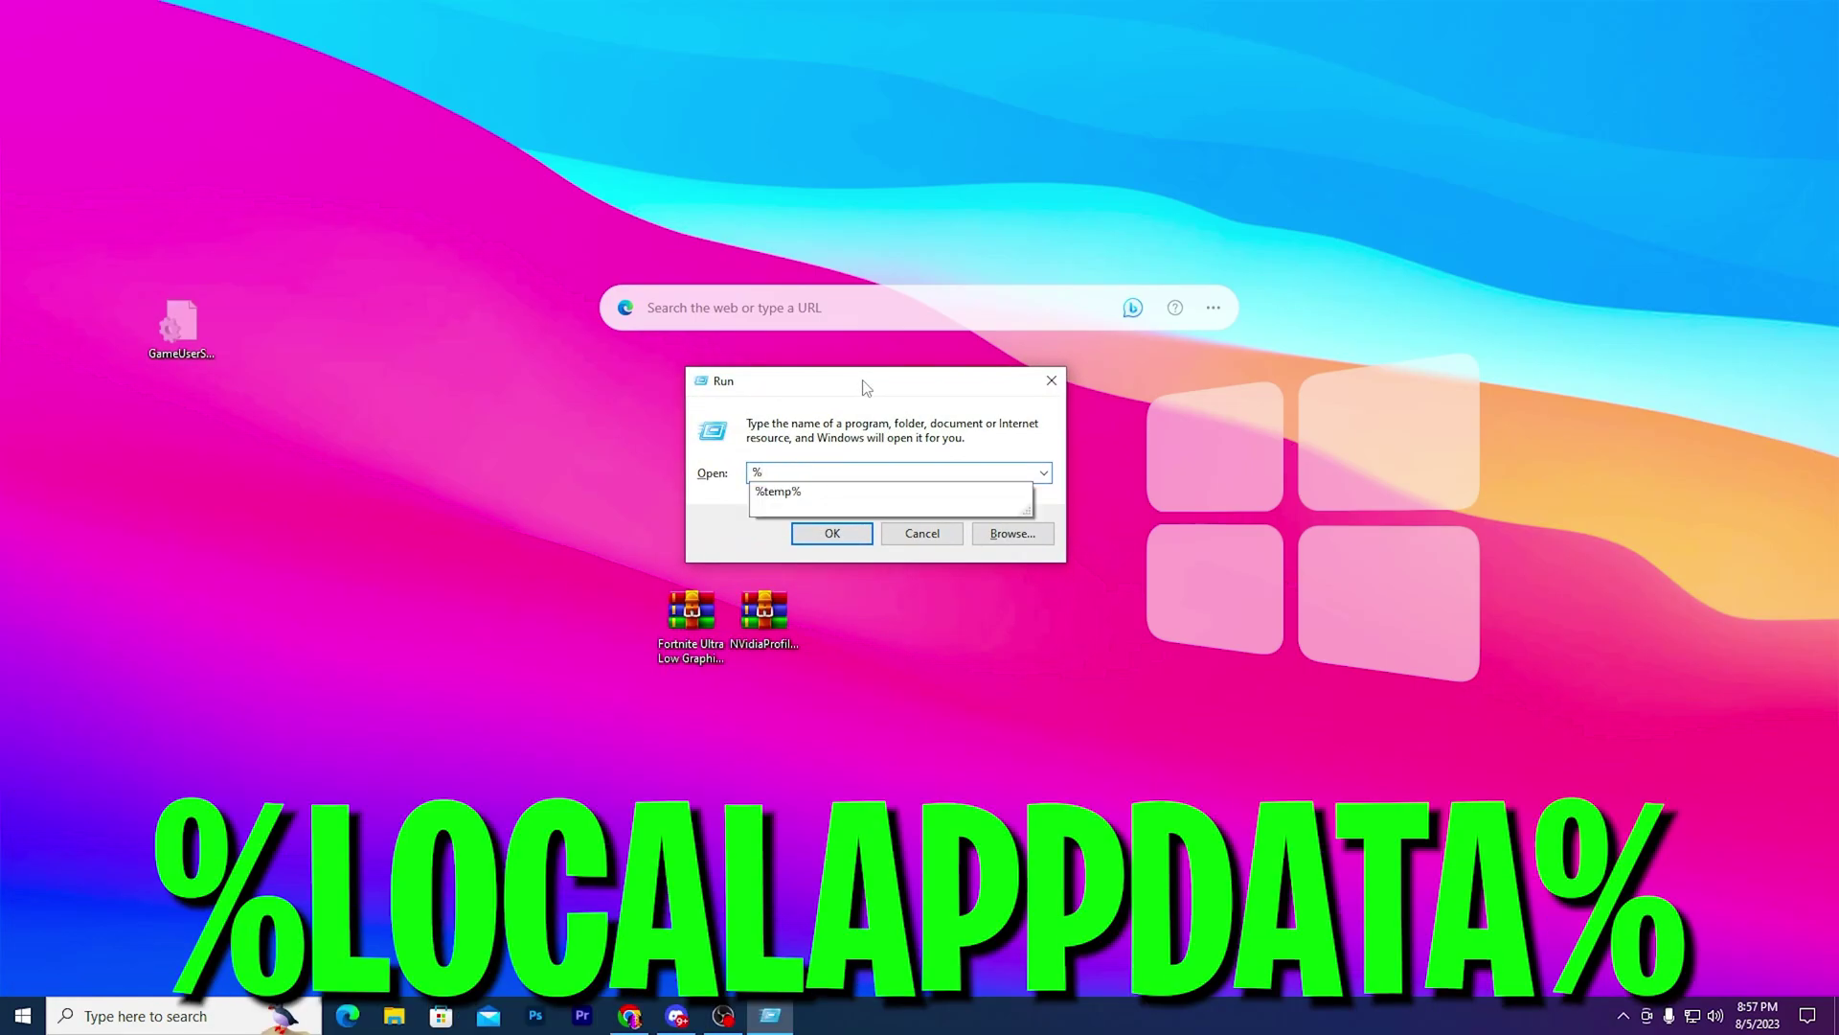
{"action": "type", "text": "%localappdata%"}
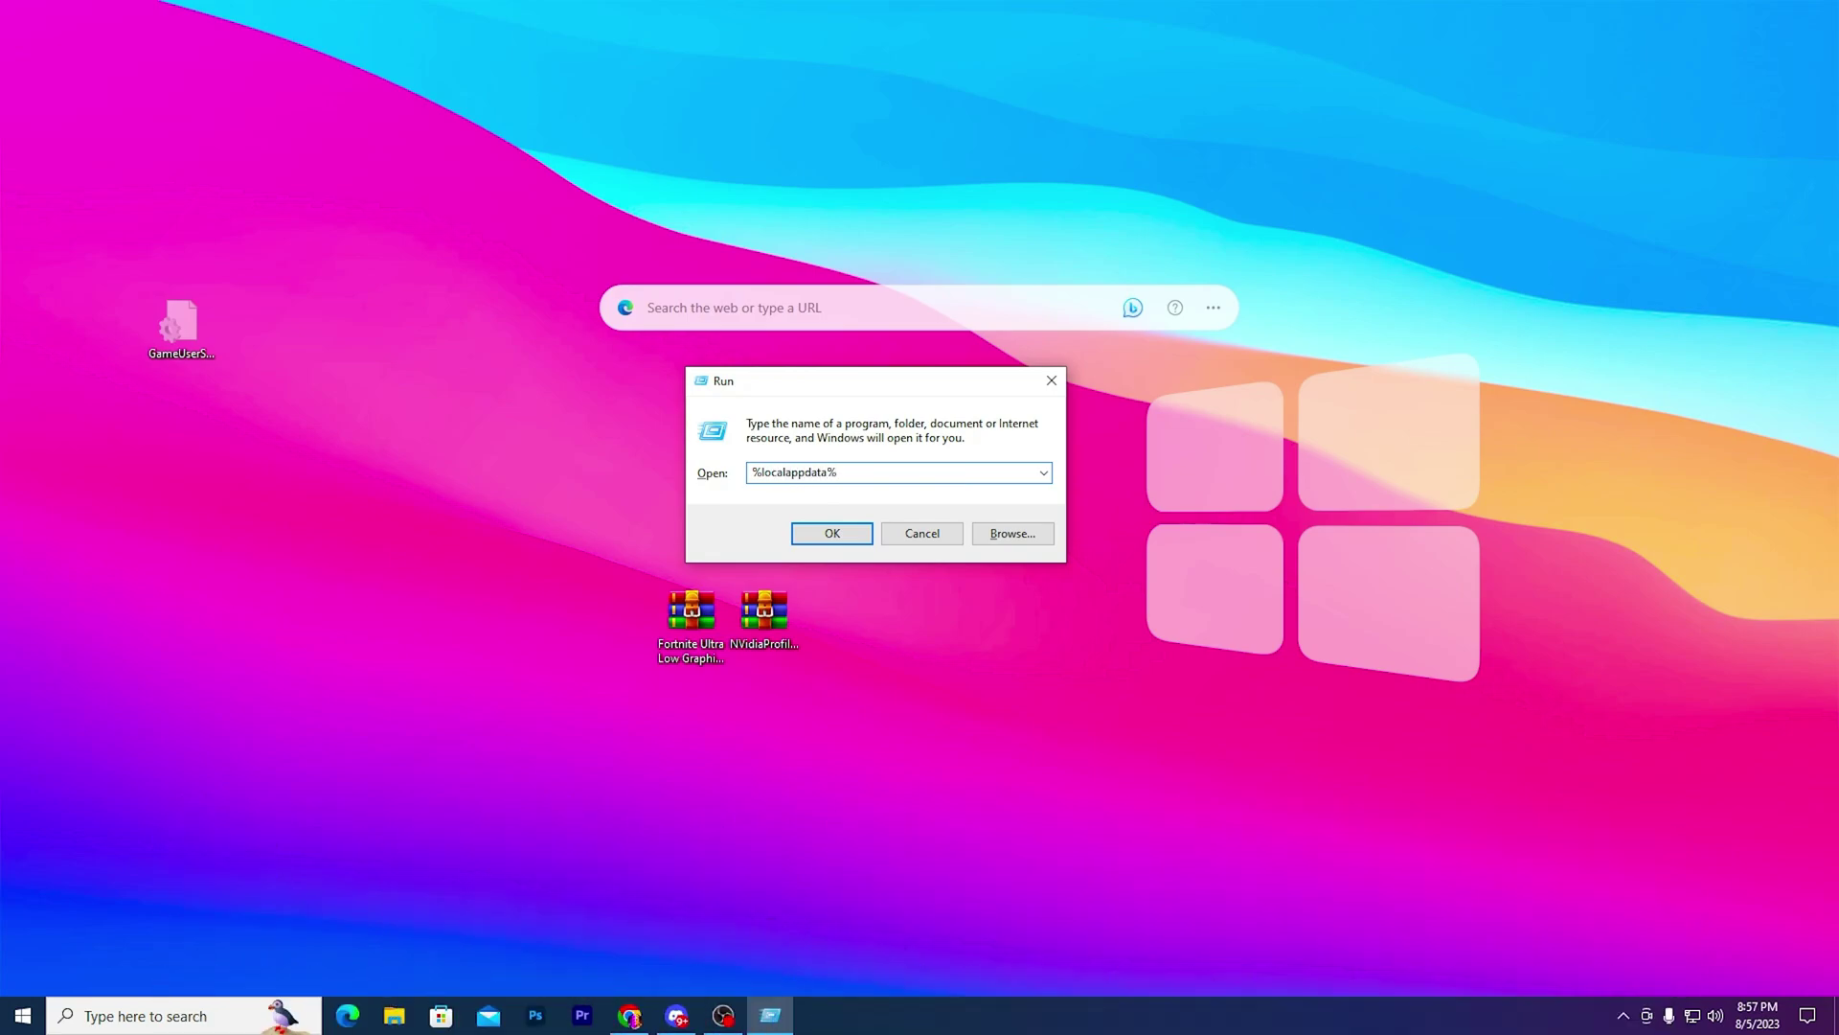
{"action": "key", "text": "Return"}
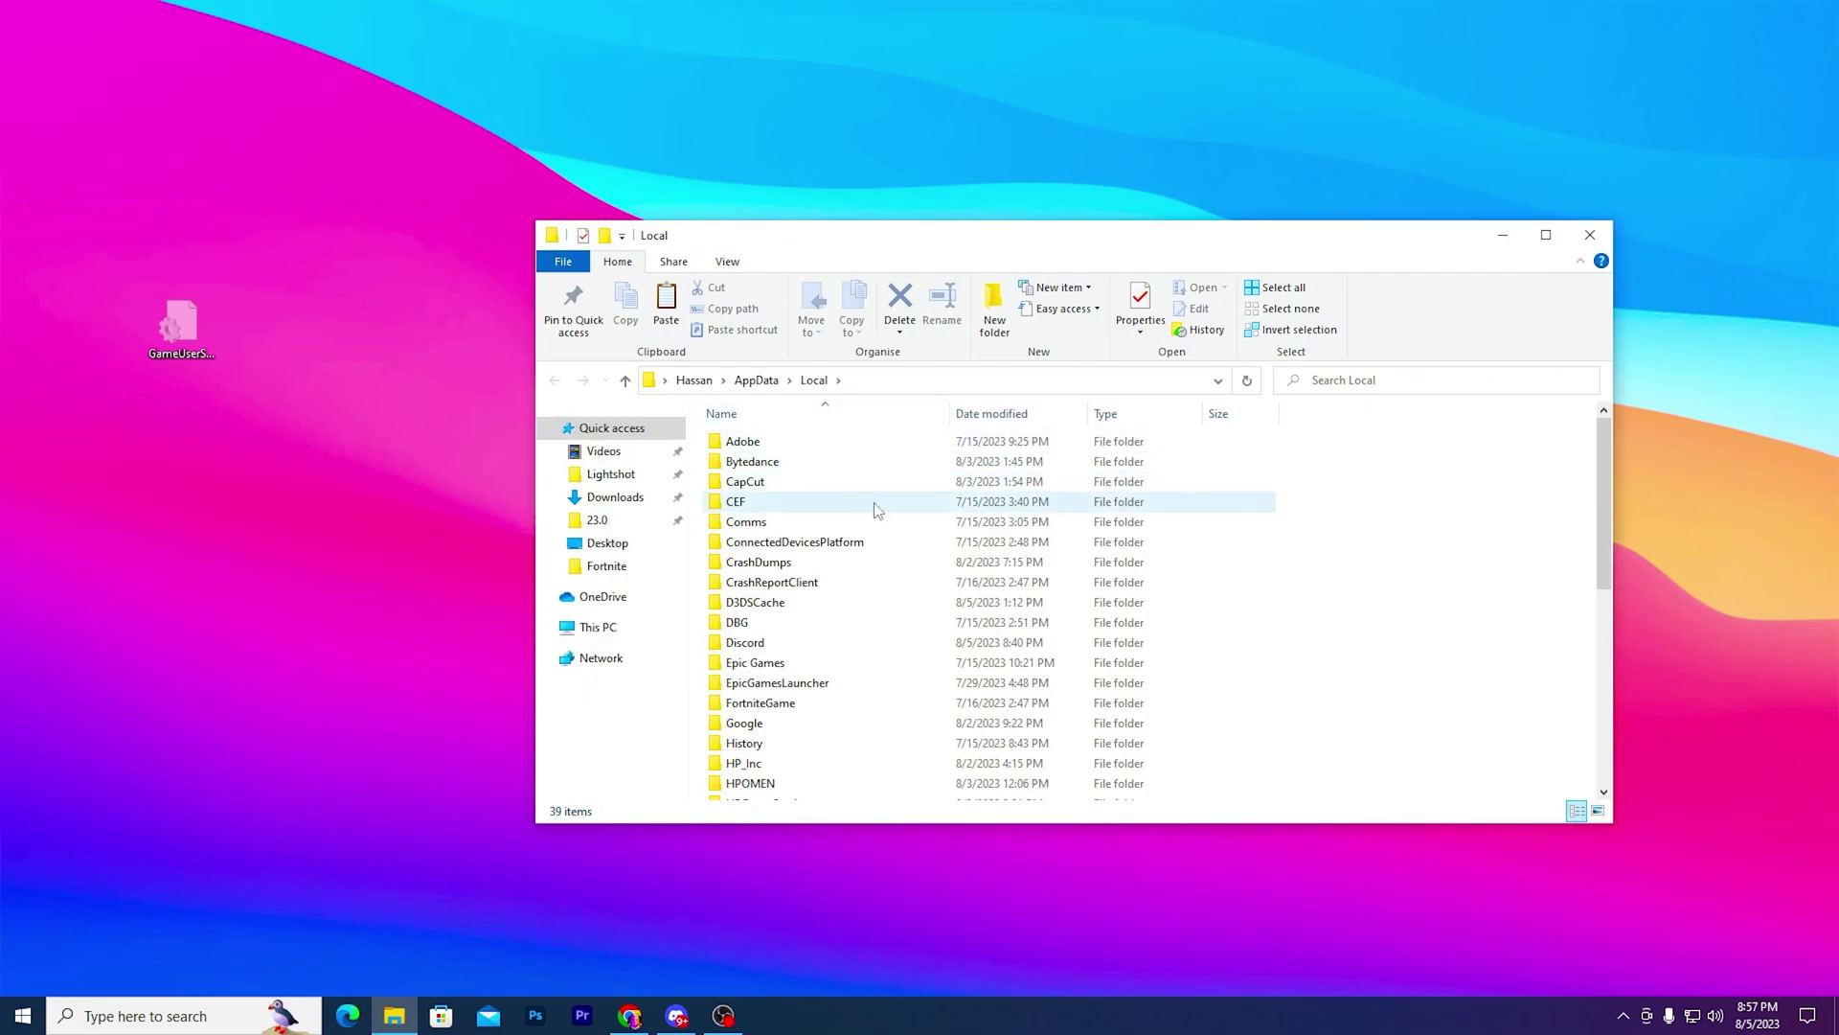
Open the FortniteGame\Saved\Config\WindowsClient folder inside the Local folder.
{"action": "double_click", "coordinate": [772, 706]}
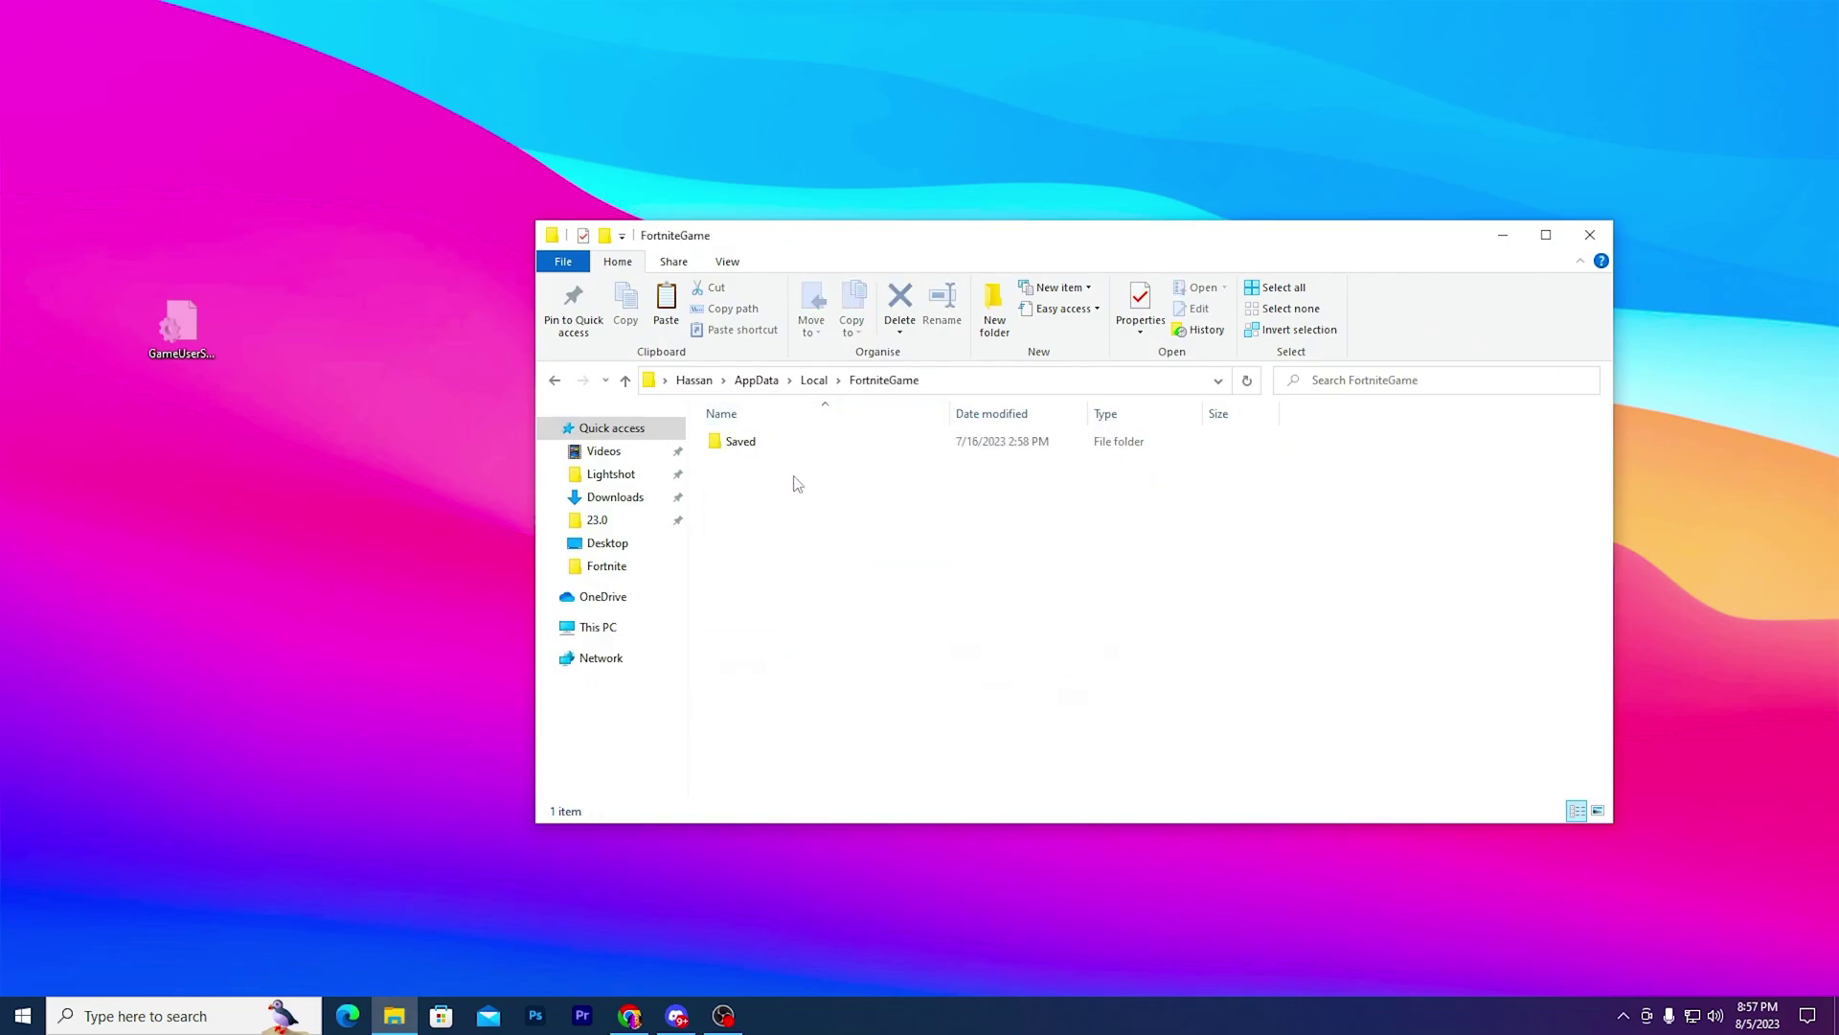
{"action": "left_click", "coordinate": [746, 446]}
{"action": "double_click", "coordinate": [761, 441]}
{"action": "double_click", "coordinate": [787, 463]}
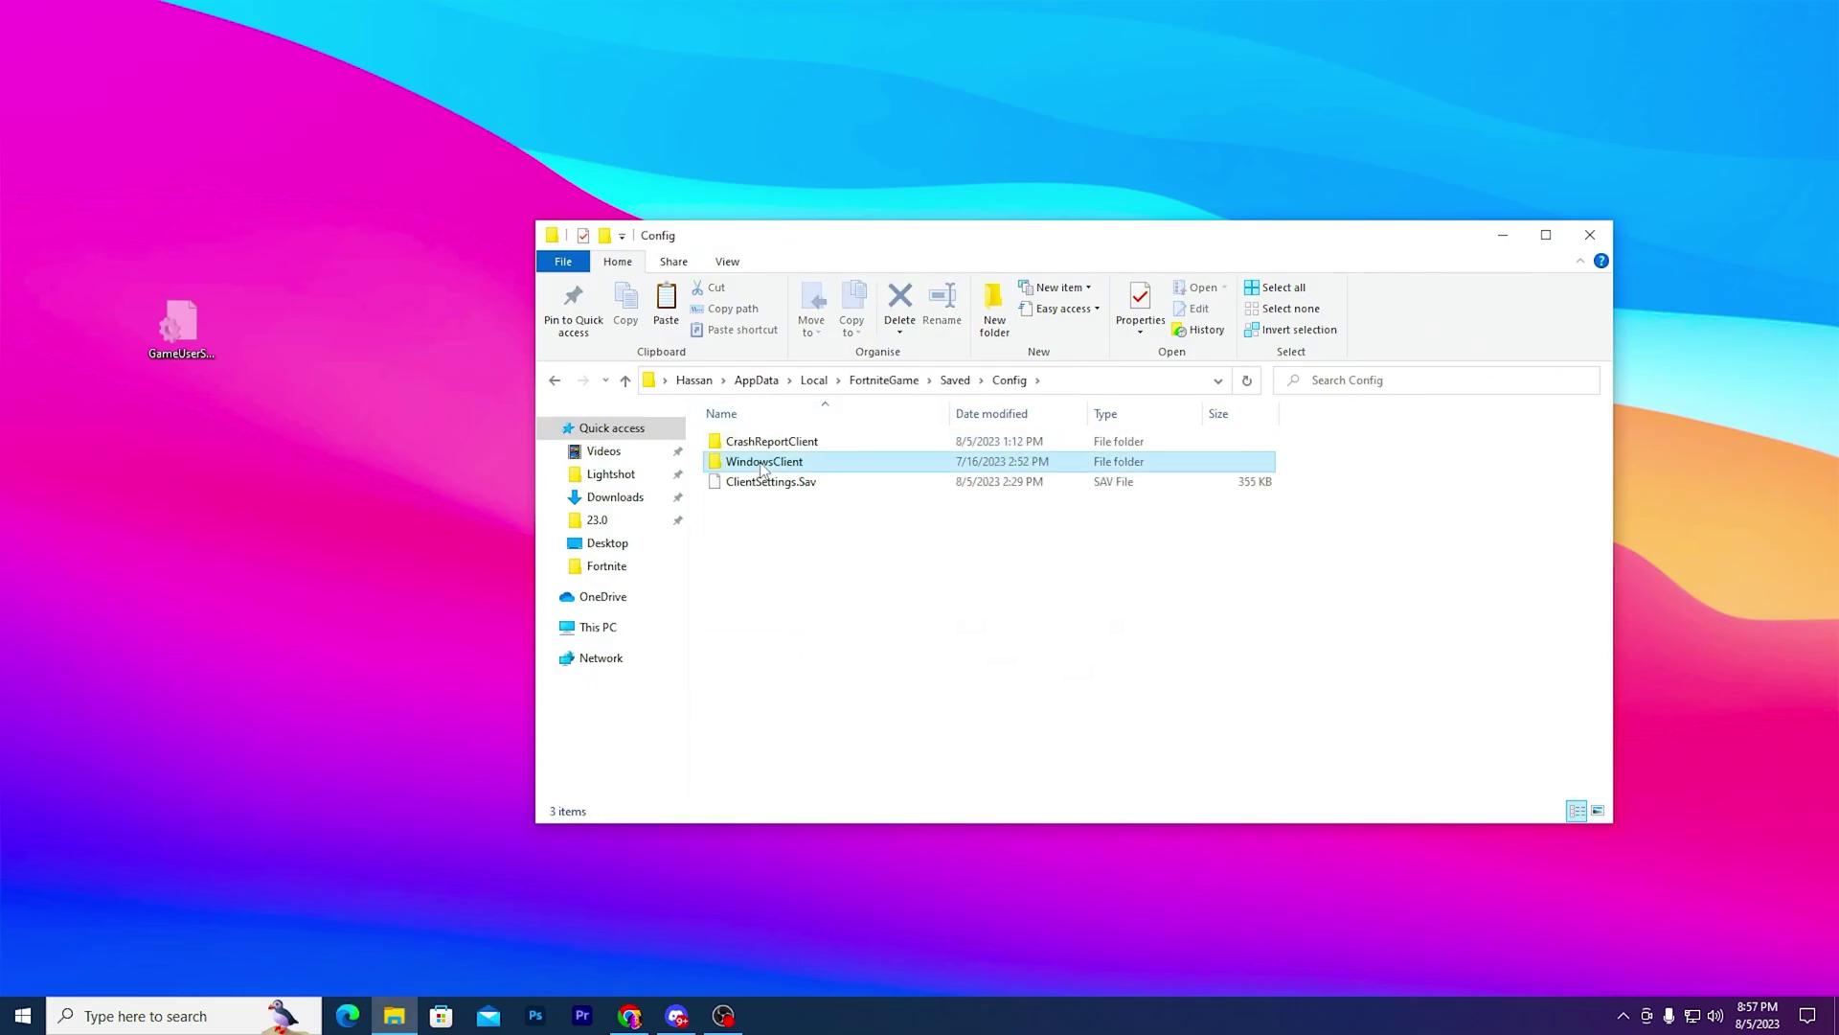
{"action": "double_click", "coordinate": [793, 465]}
Paste the cut file into WindowsClient, replacing the existing GameUserSettings.ini, and close the folder window.
{"action": "right_click", "coordinate": [799, 534]}
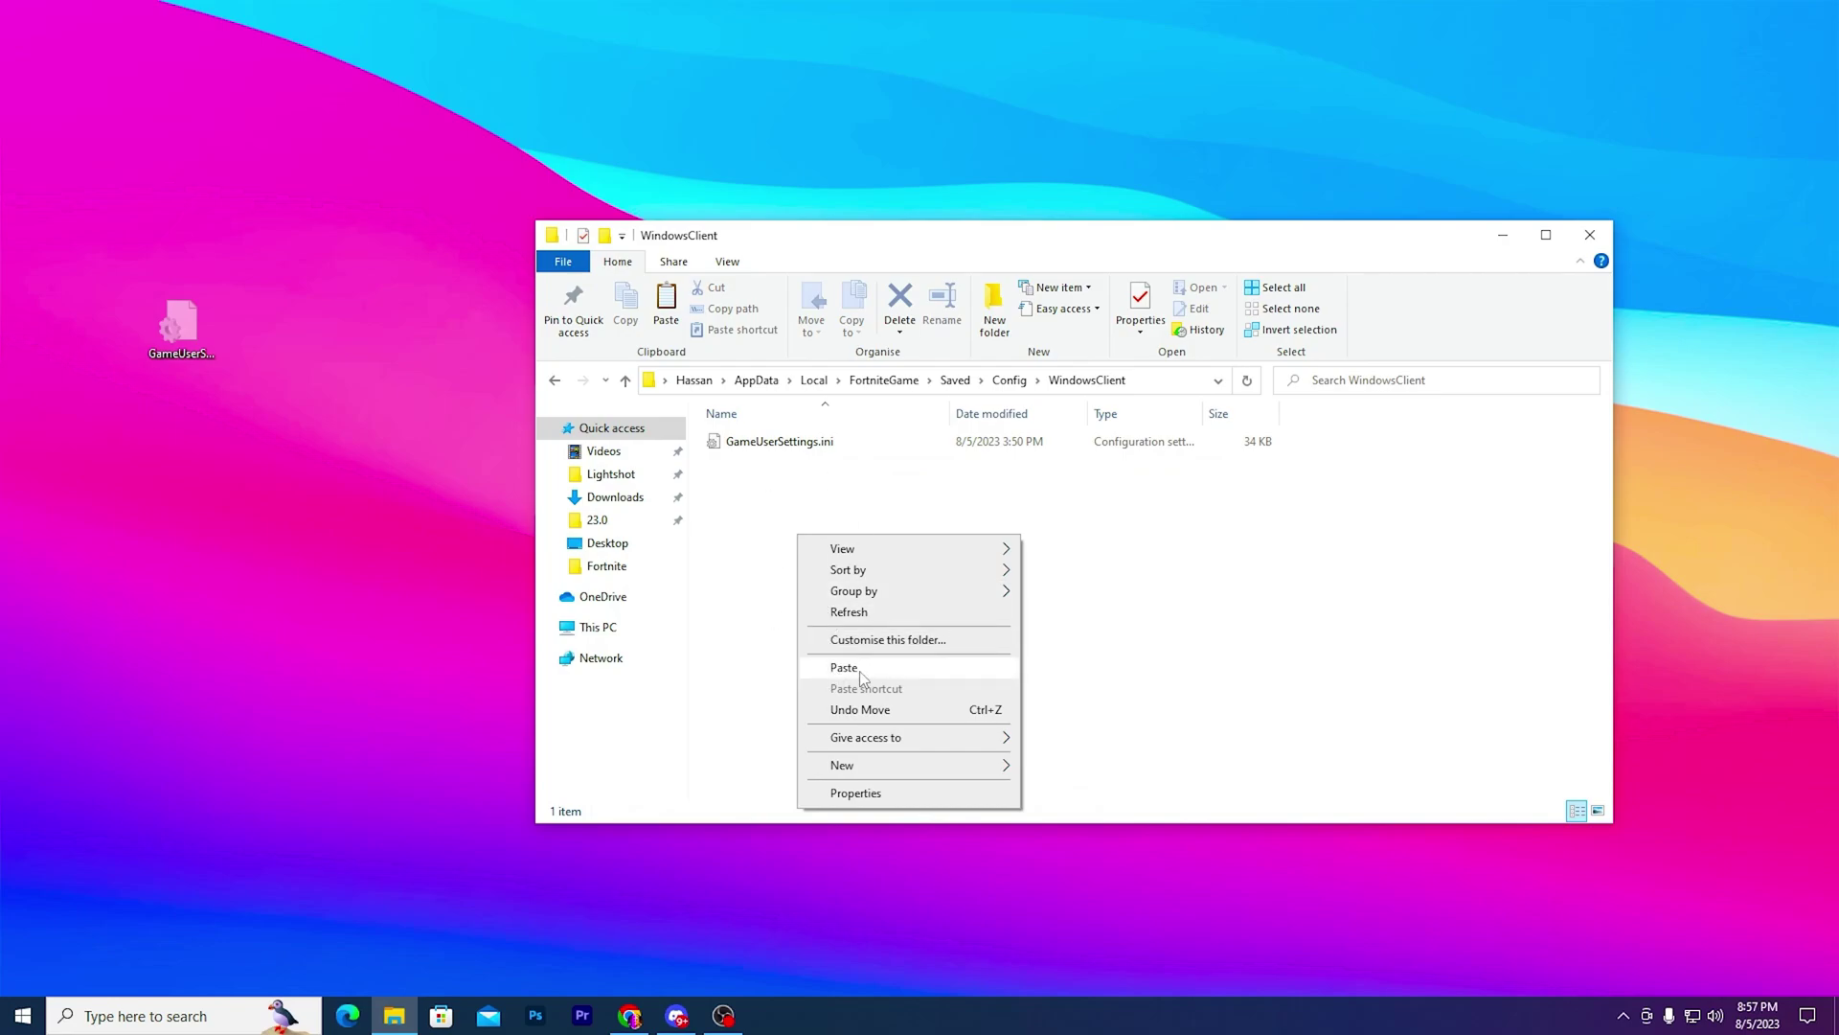
{"action": "left_click", "coordinate": [844, 668]}
{"action": "left_click", "coordinate": [873, 380]}
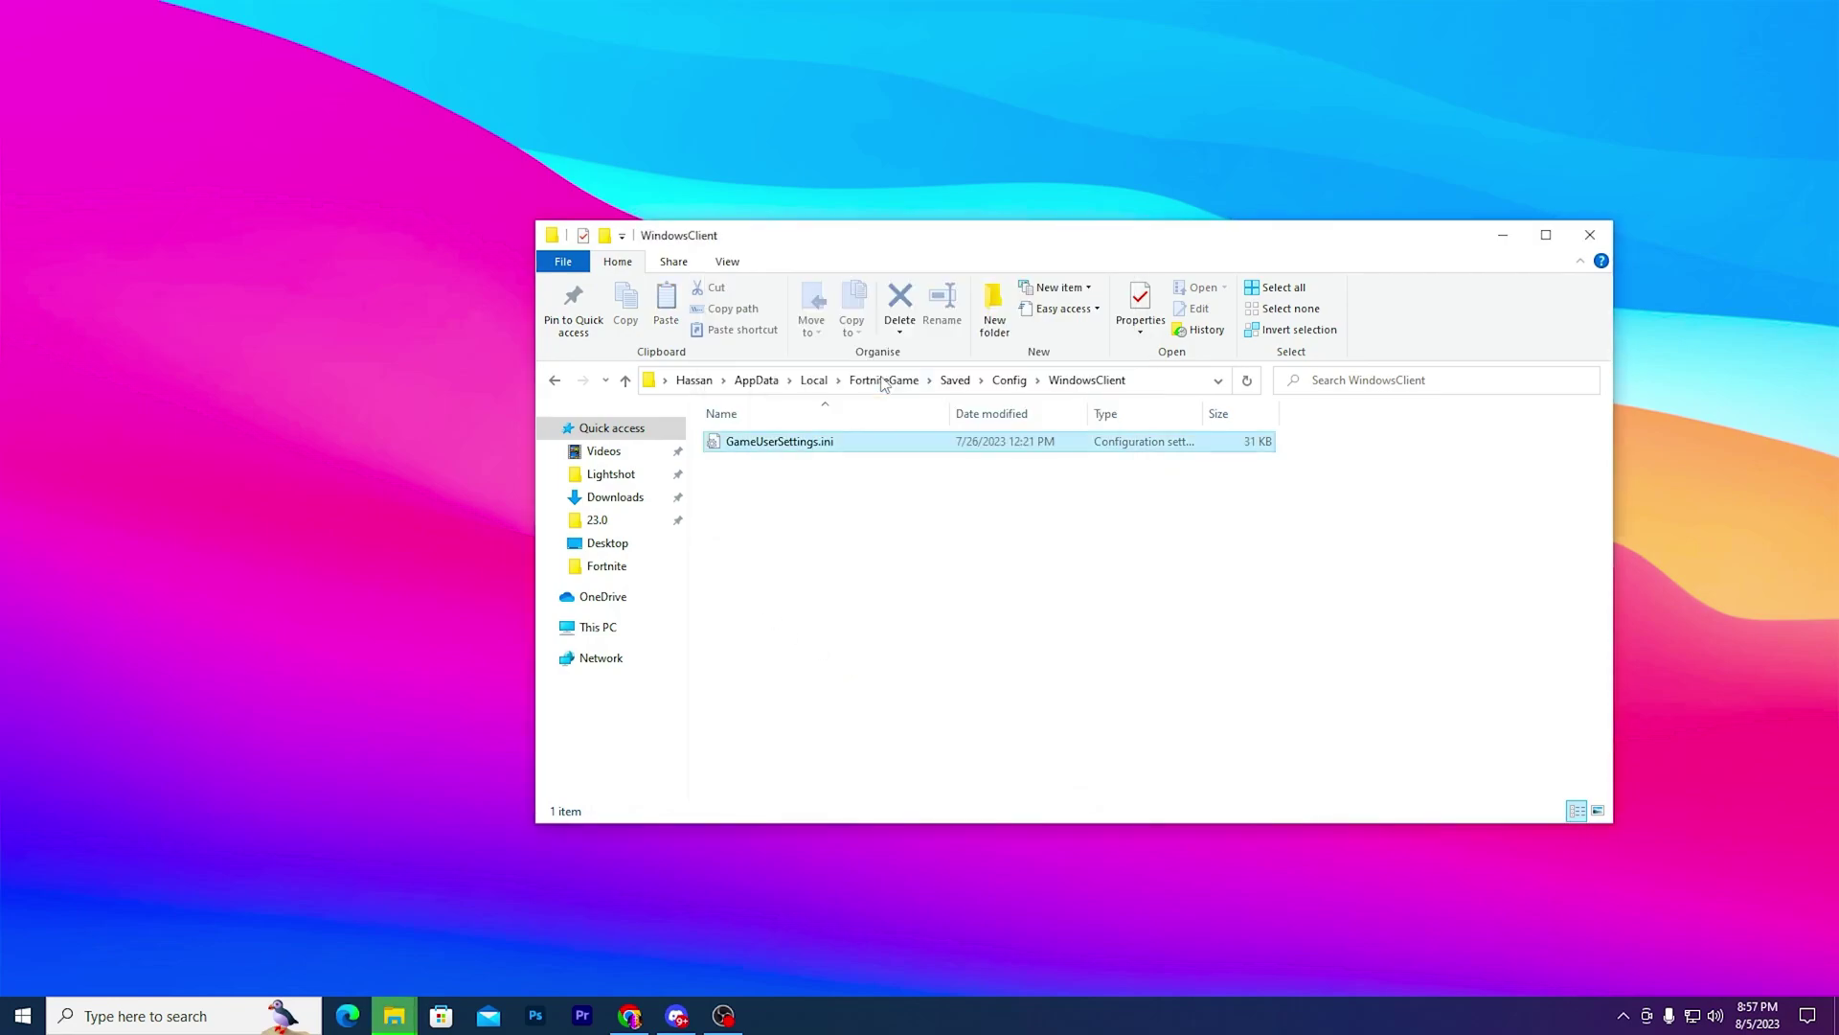
{"action": "left_click", "coordinate": [1592, 237]}
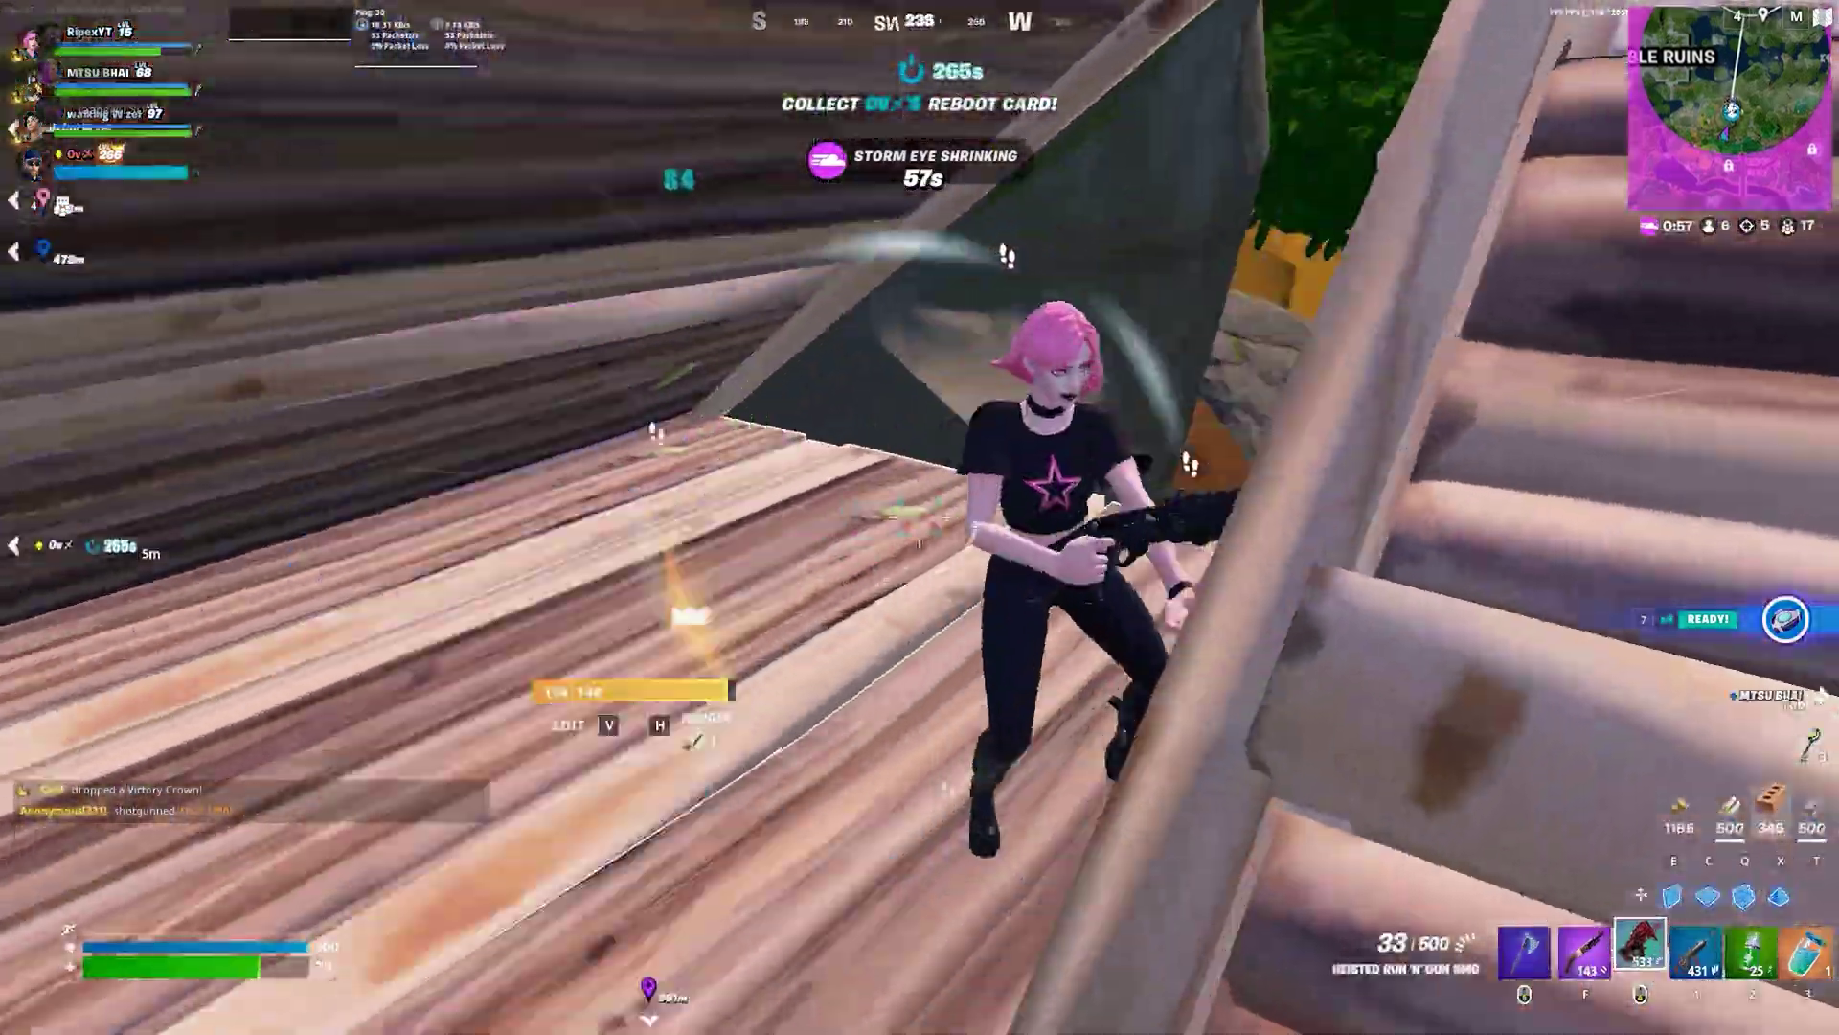
{"action": "left_click", "coordinate": [920, 517]}
{"action": "key", "text": "e"}
{"action": "left_click", "coordinate": [919, 517]}
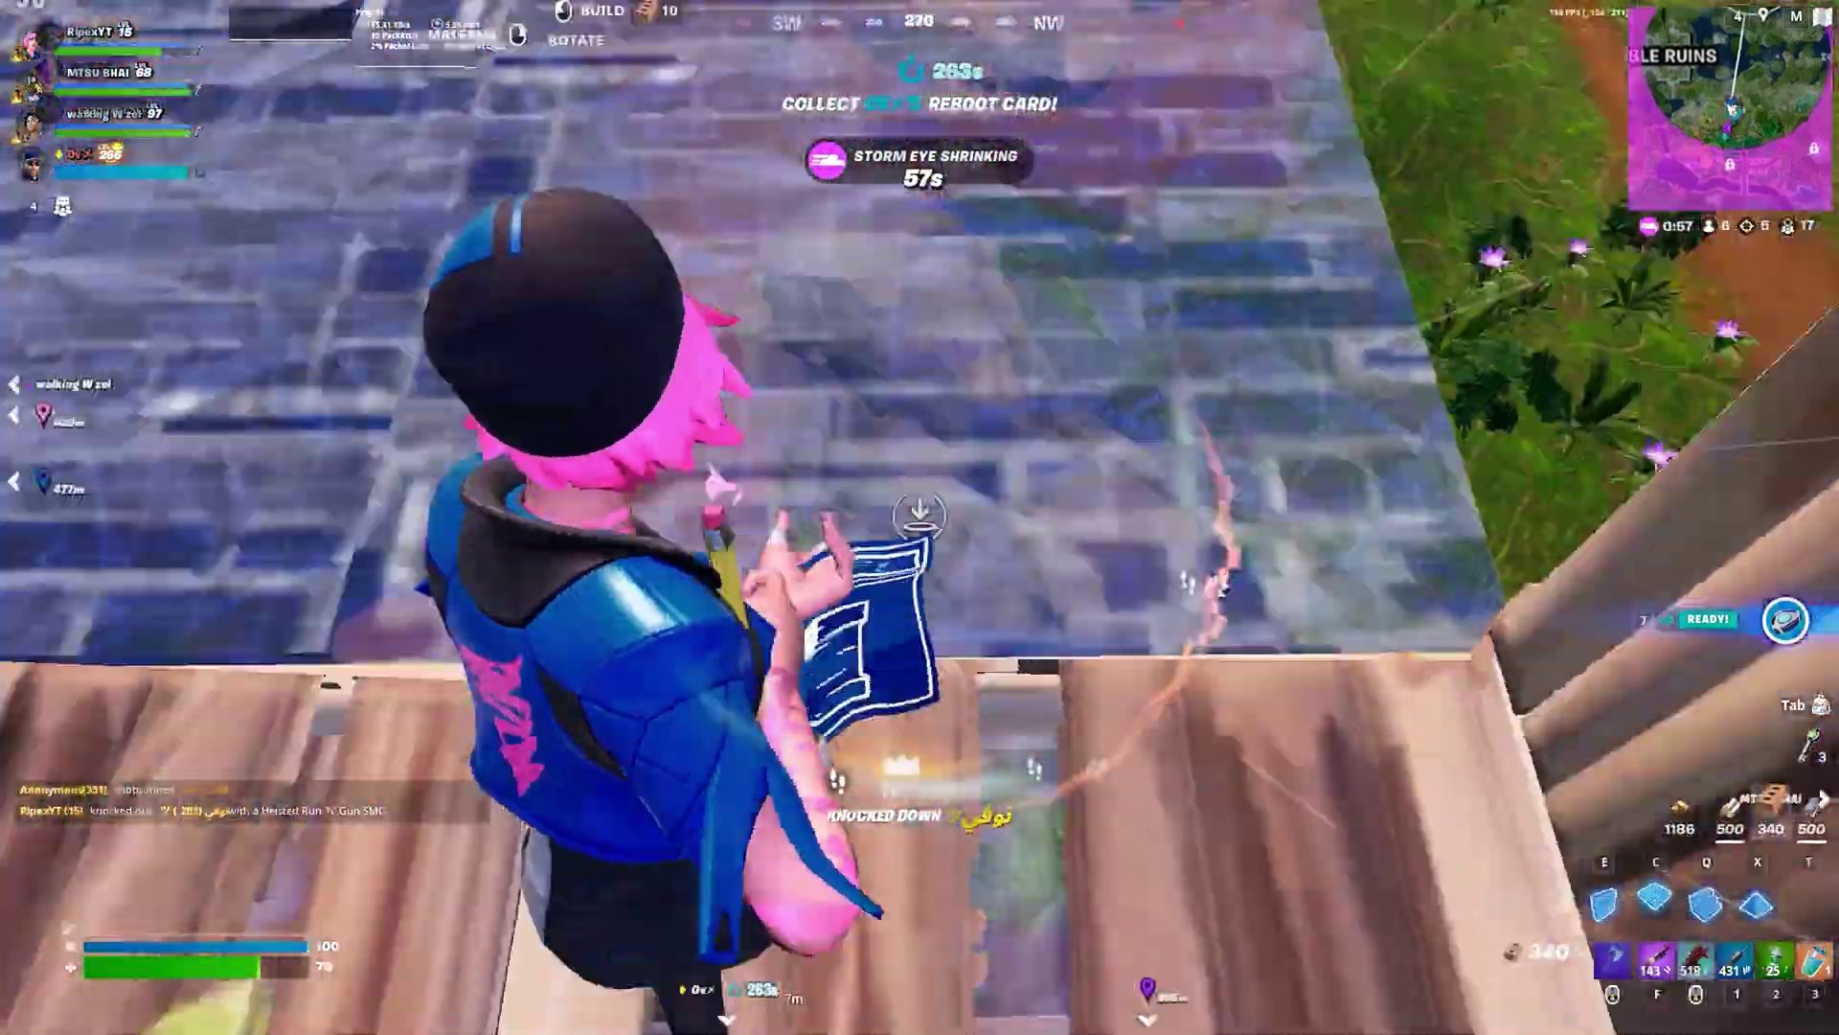
{"action": "key", "text": "c"}
{"action": "left_click", "coordinate": [920, 518]}
{"action": "key", "text": "f"}
{"action": "left_click", "coordinate": [920, 517]}
{"action": "key", "text": "e"}
{"action": "left_click", "coordinate": [920, 517]}
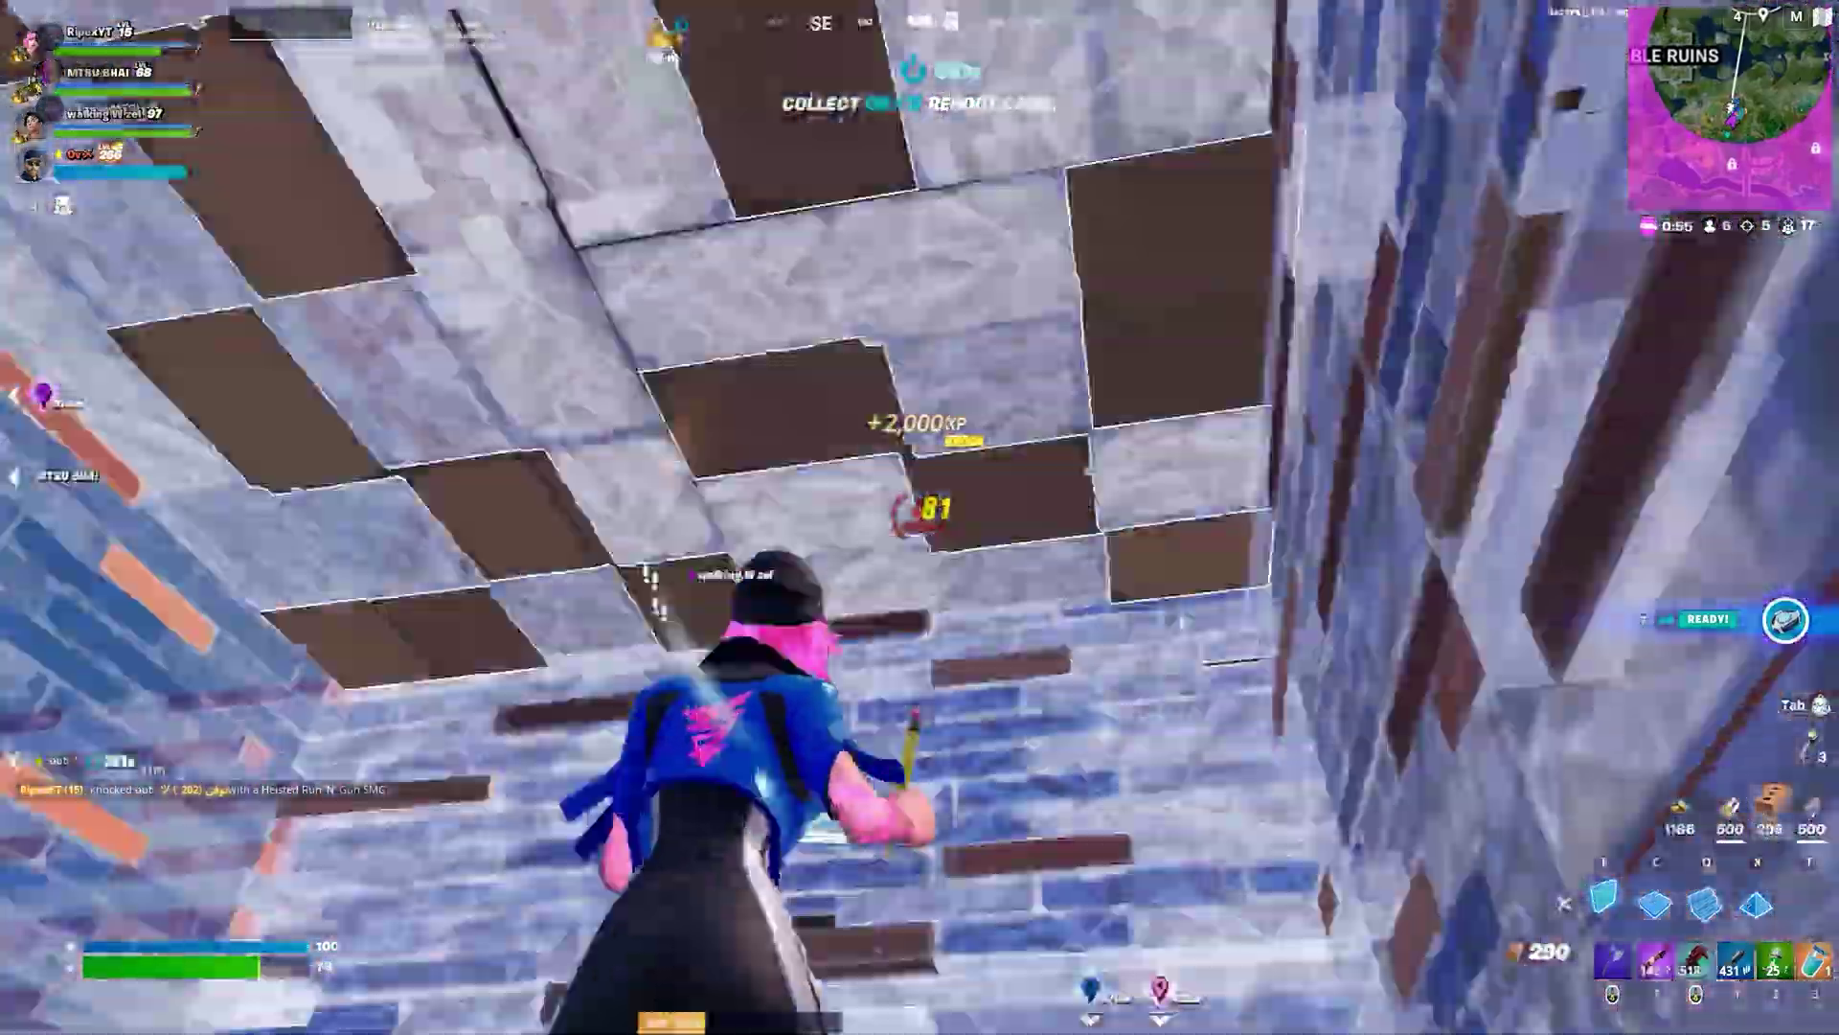
{"action": "key", "text": "v"}
{"action": "left_click", "coordinate": [919, 517]}
{"action": "key", "text": "v"}
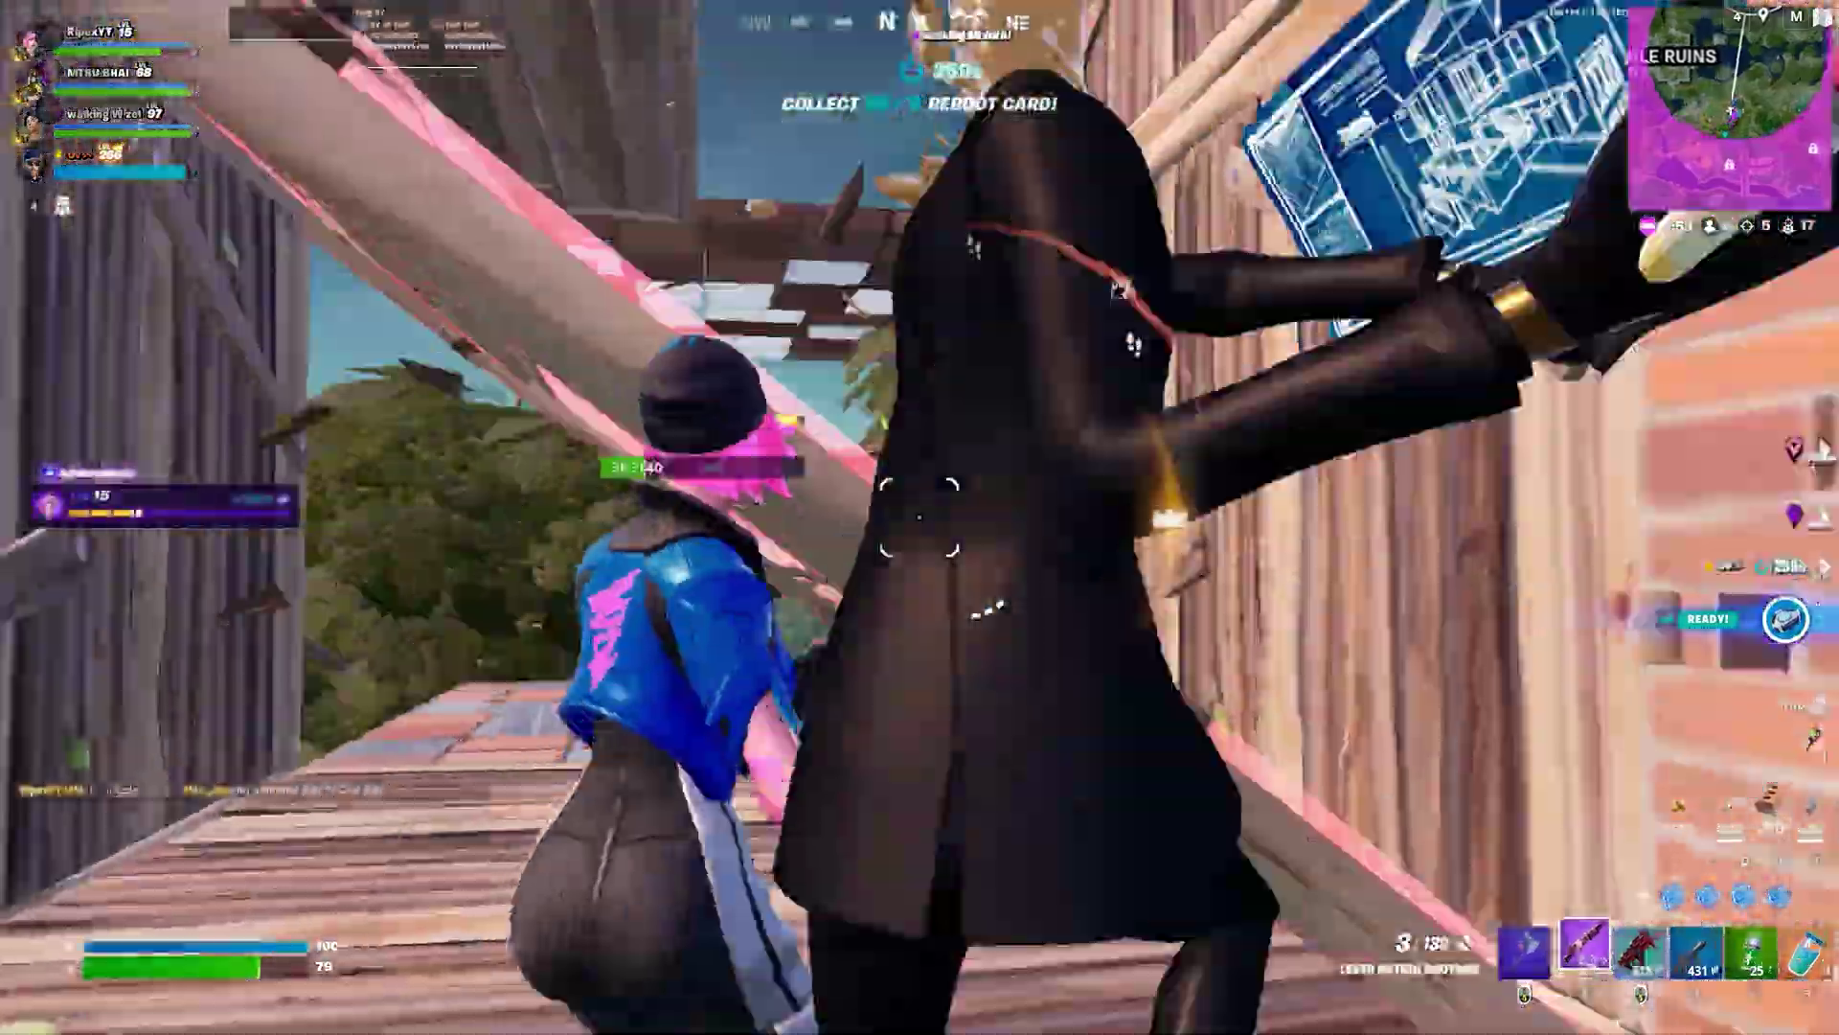
{"action": "key", "text": "e"}
{"action": "left_click", "coordinate": [919, 517]}
{"action": "key", "text": "f"}
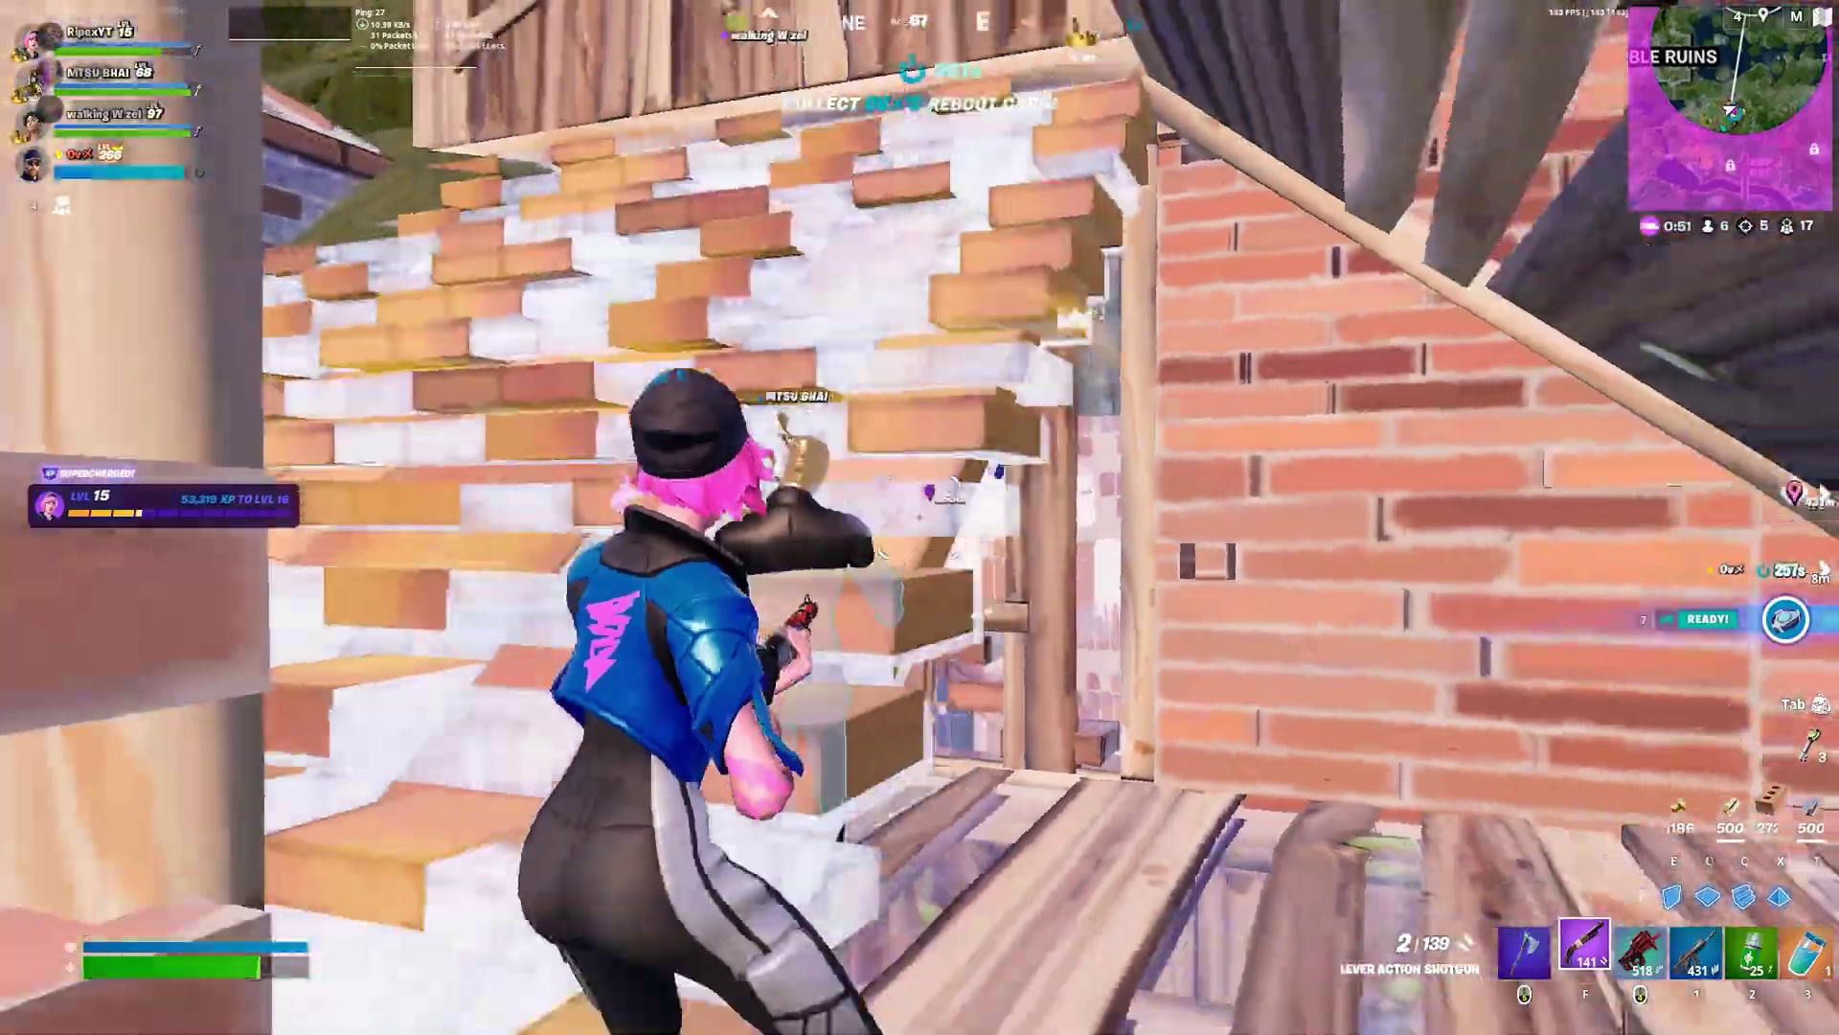
{"action": "key", "text": "e"}
{"action": "key", "text": "f"}
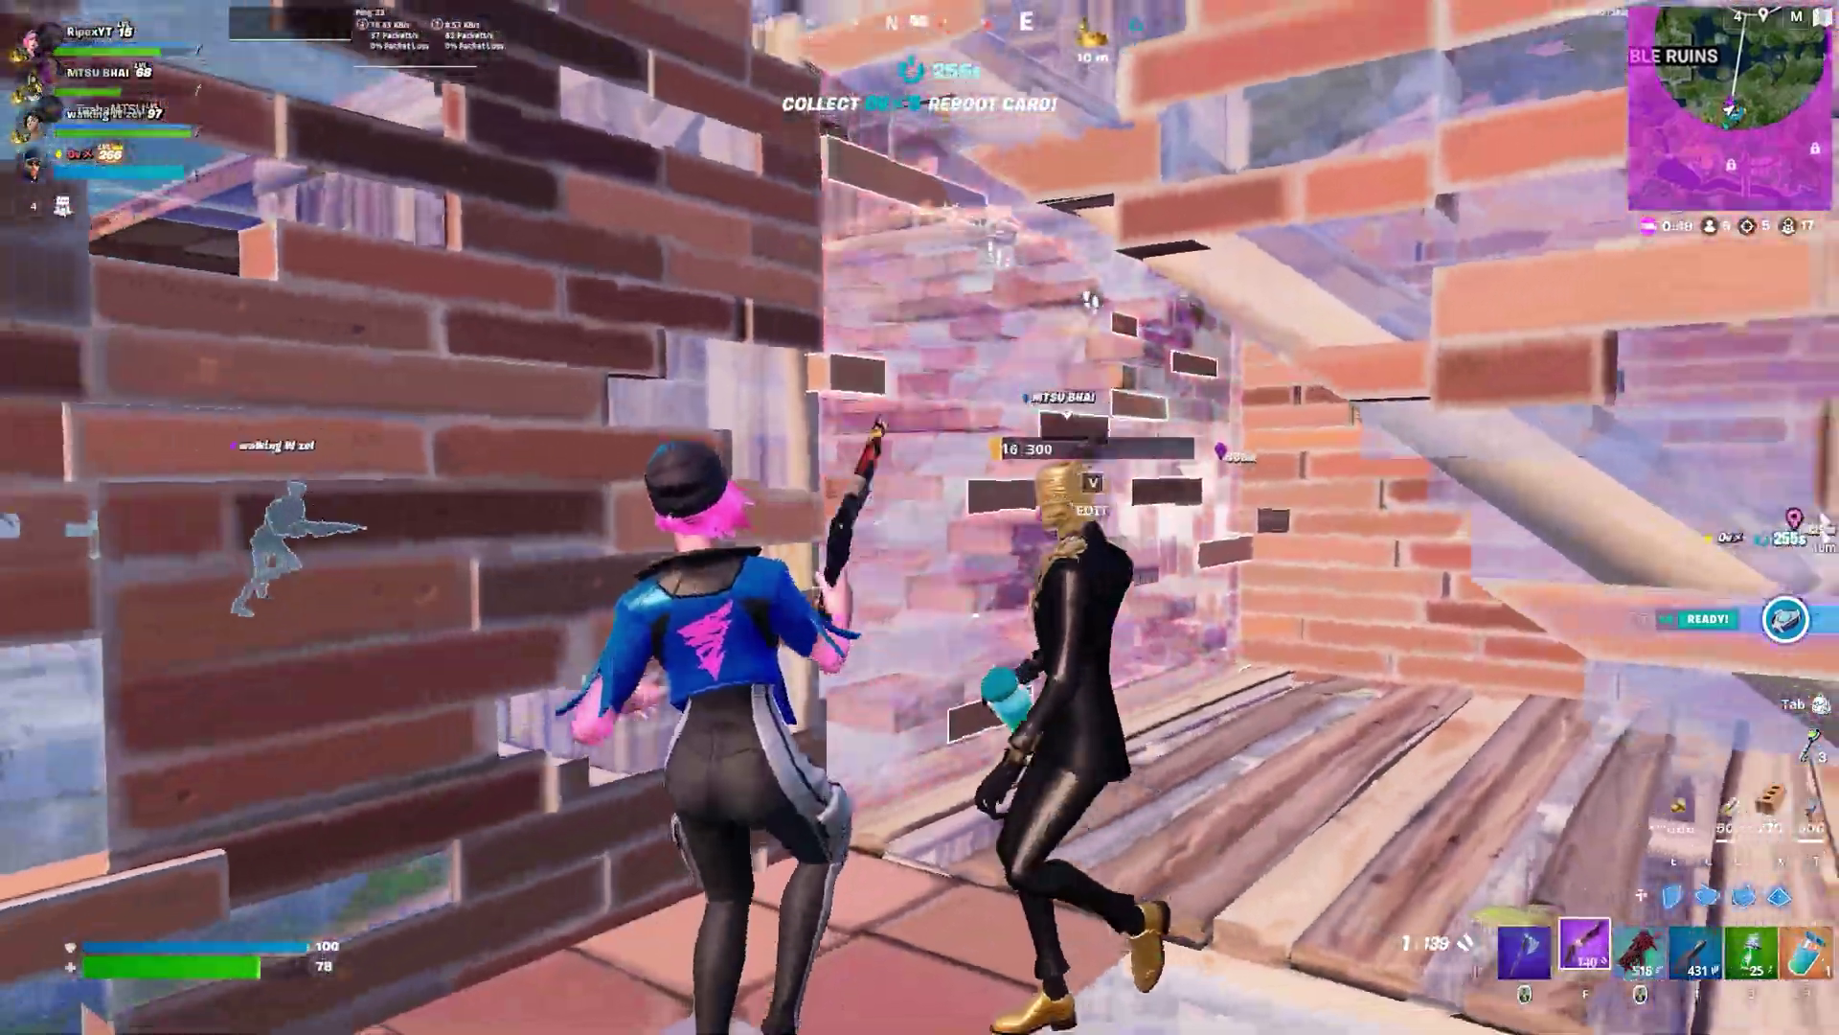
{"action": "left_click", "coordinate": [920, 518]}
{"action": "key", "text": "r"}
{"action": "key", "text": "q"}
{"action": "left_click", "coordinate": [920, 517]}
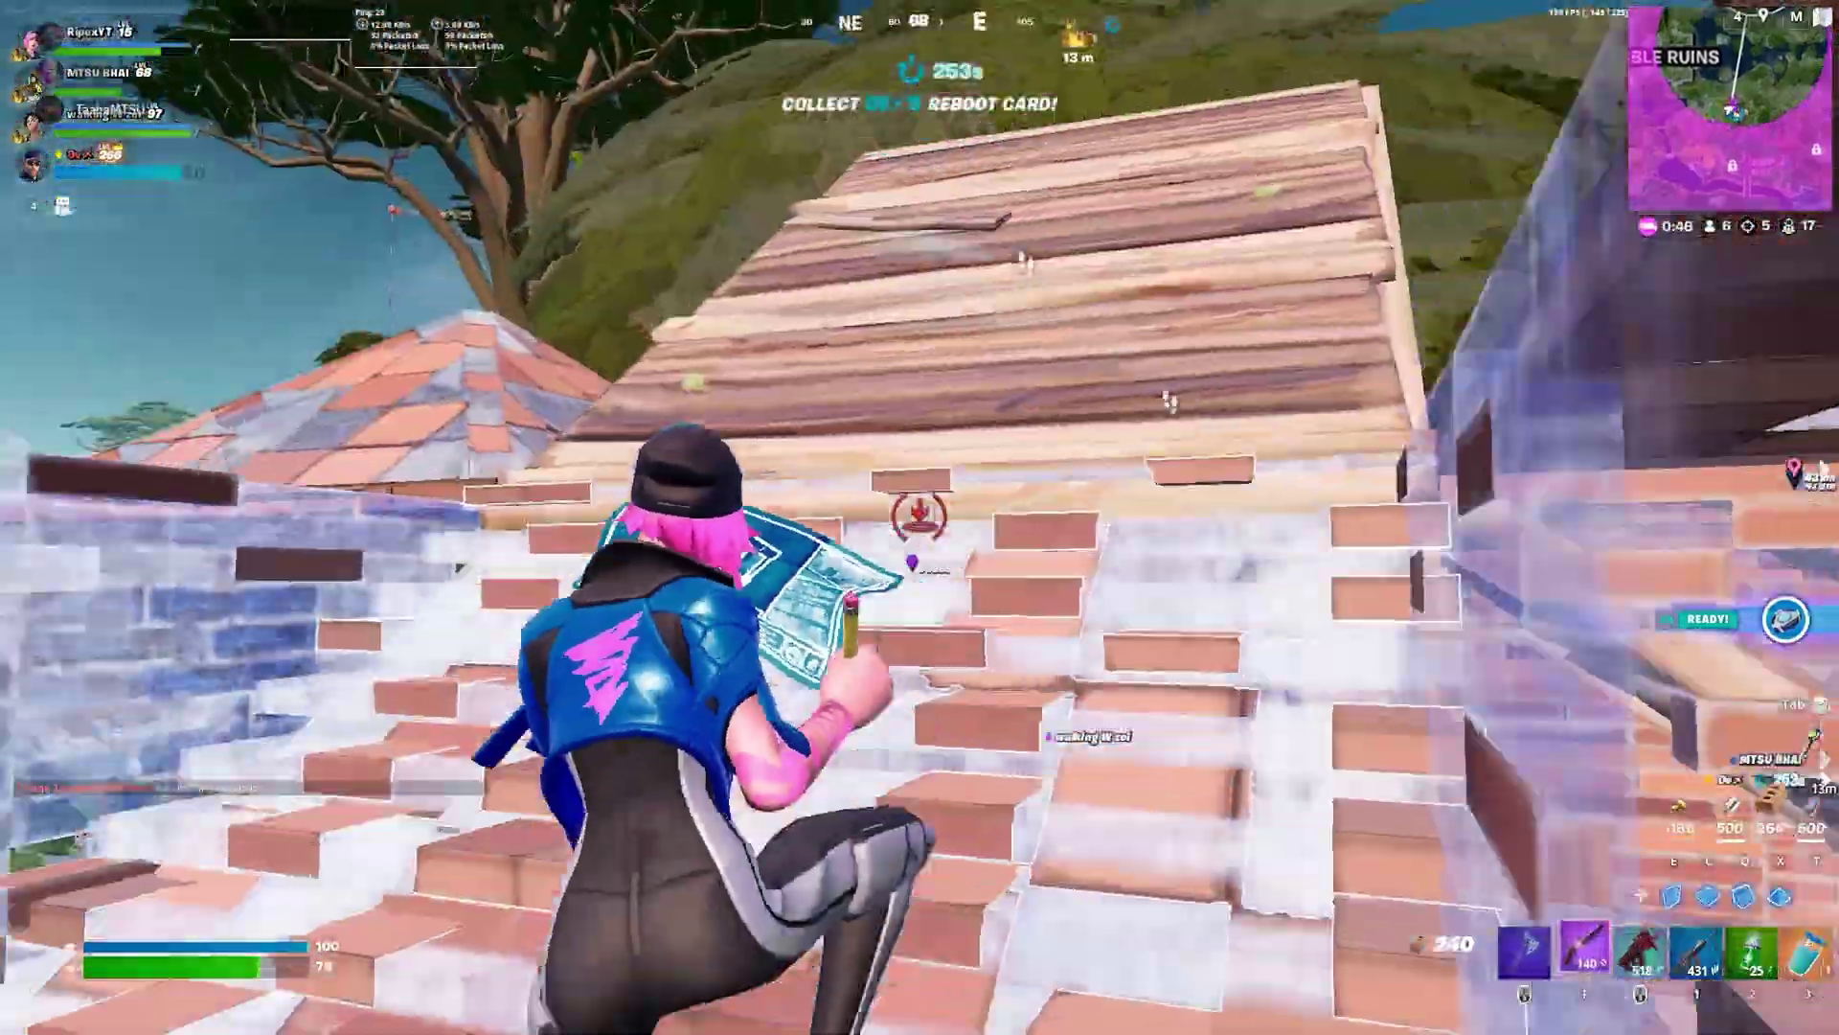
{"action": "key", "text": "f"}
{"action": "key", "text": "r"}
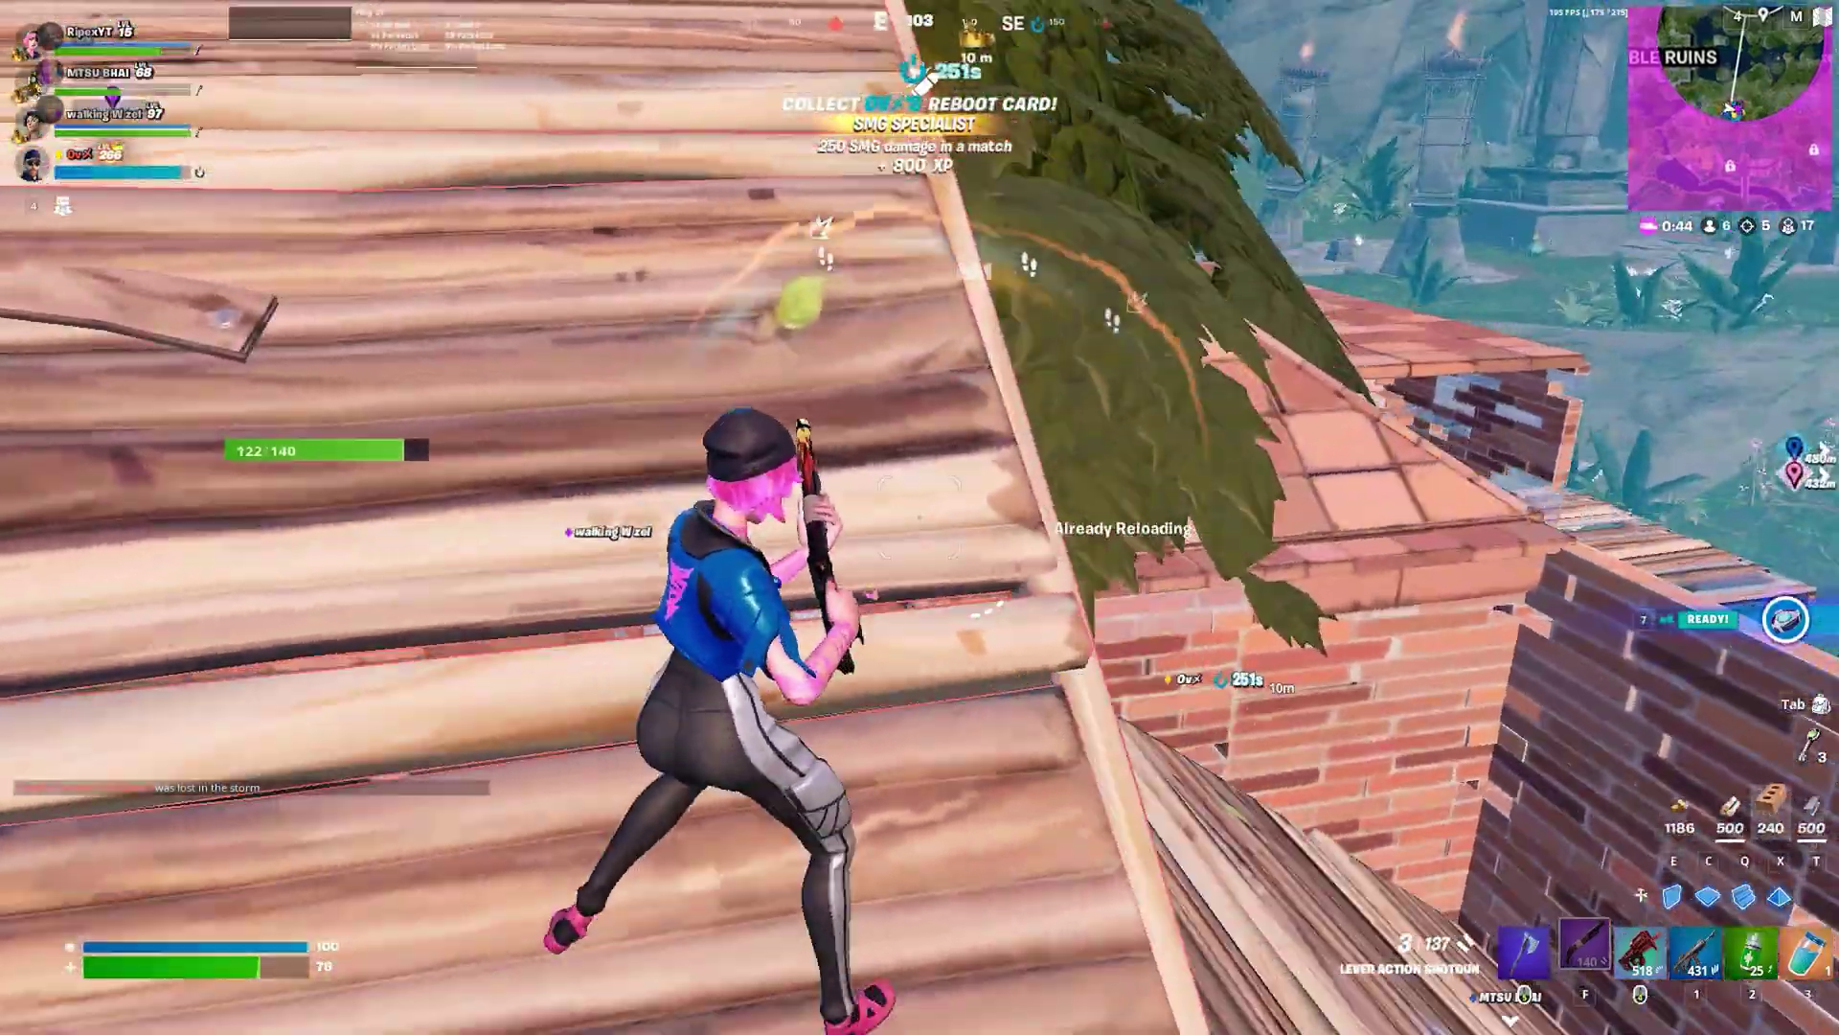
{"action": "key", "text": "r"}
{"action": "key", "text": "r"}
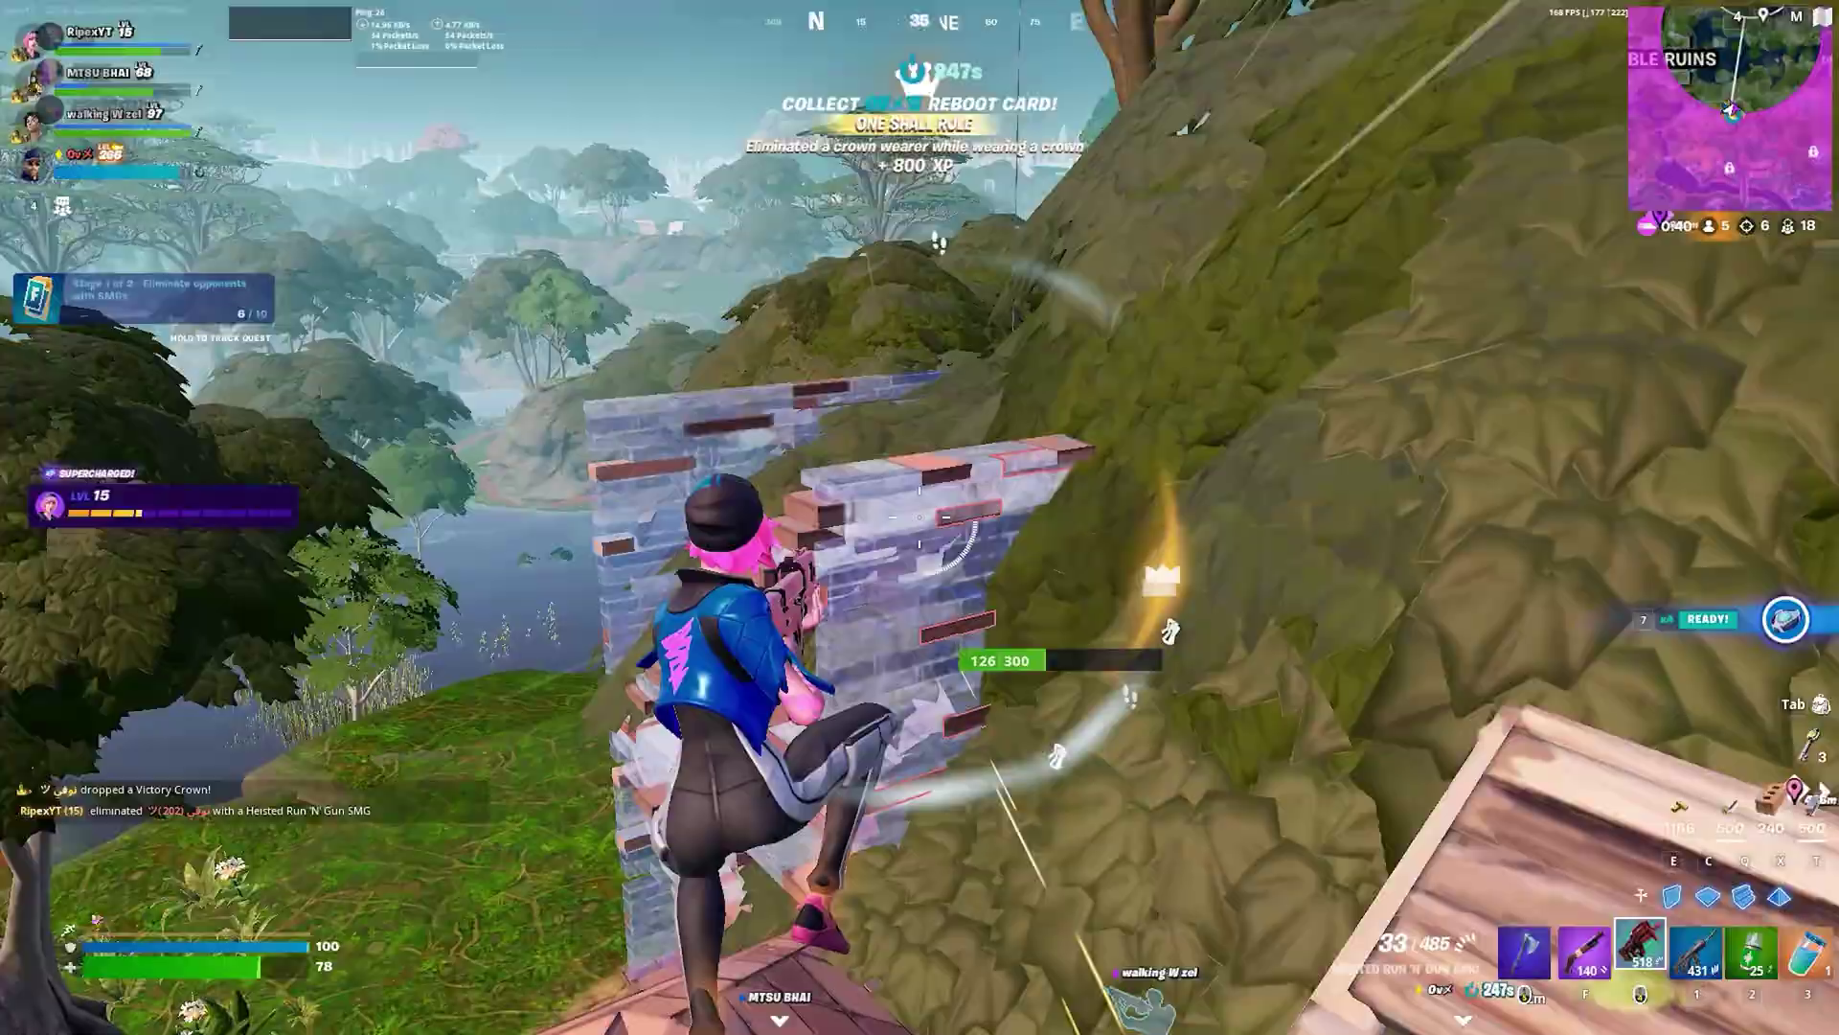
{"action": "key", "text": "c"}
{"action": "left_click", "coordinate": [920, 517]}
{"action": "left_click", "coordinate": [919, 517]}
{"action": "left_click", "coordinate": [920, 517]}
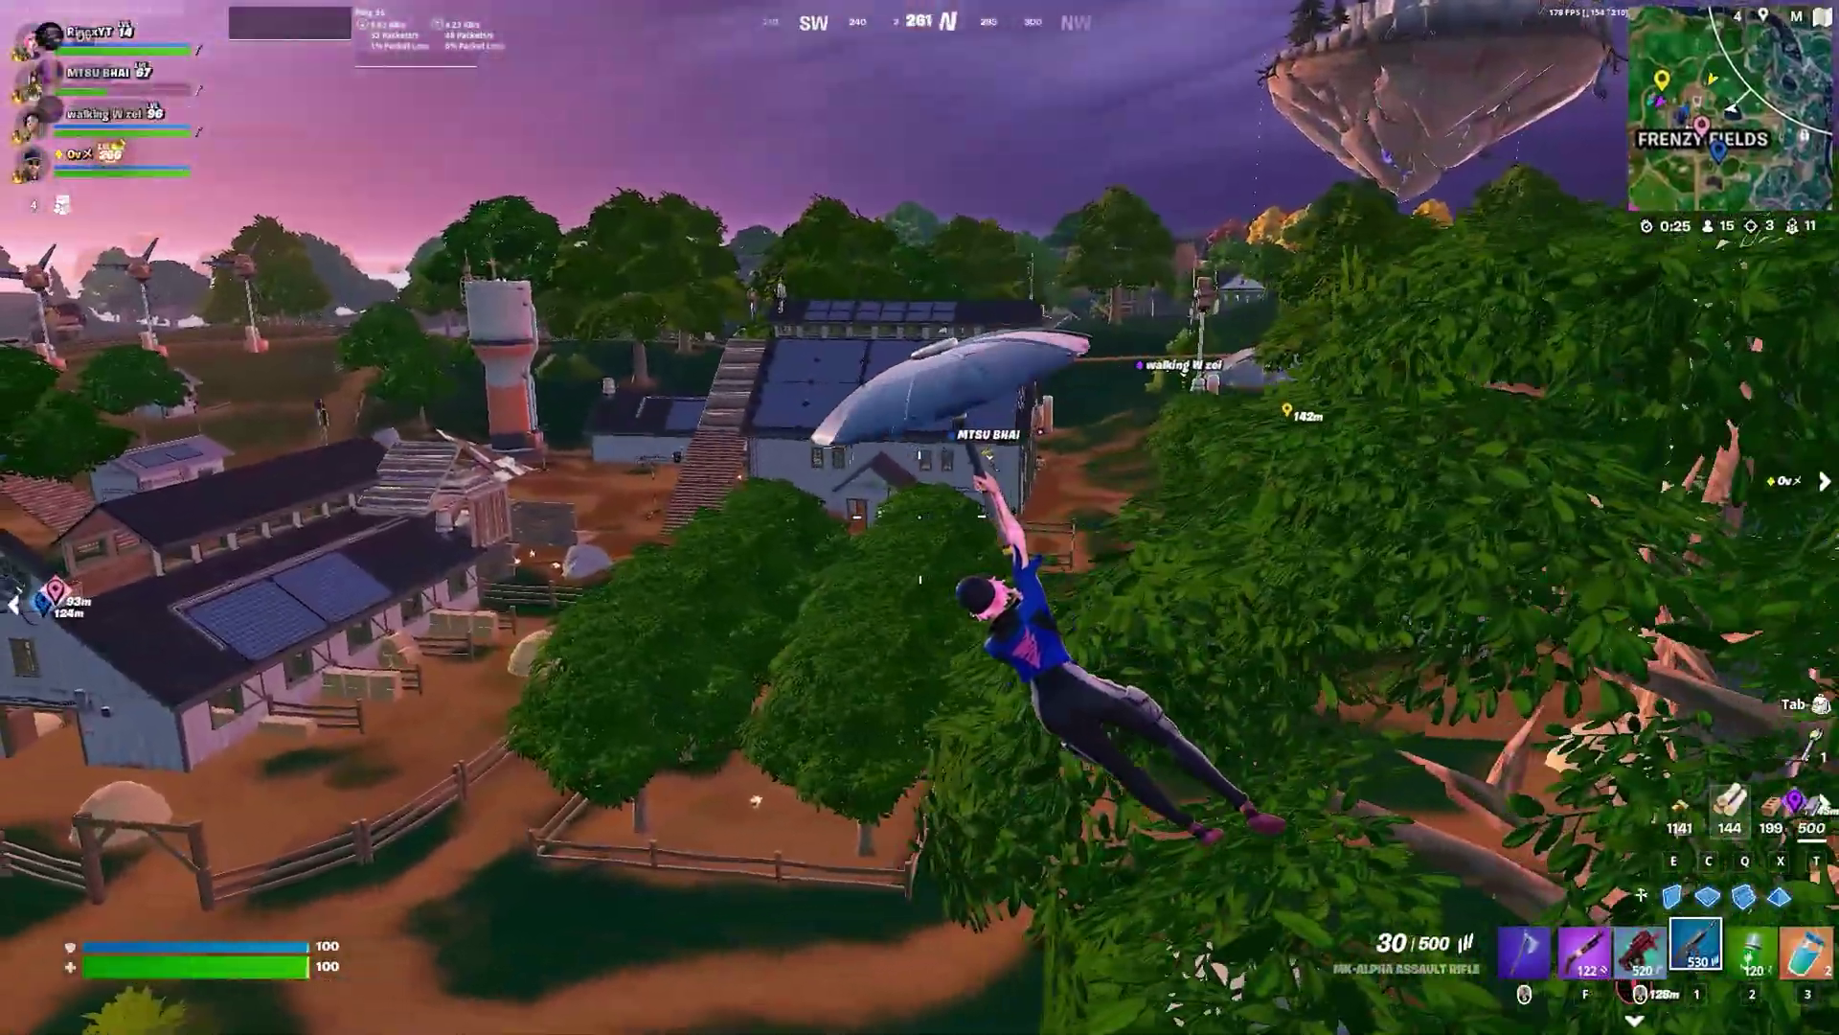